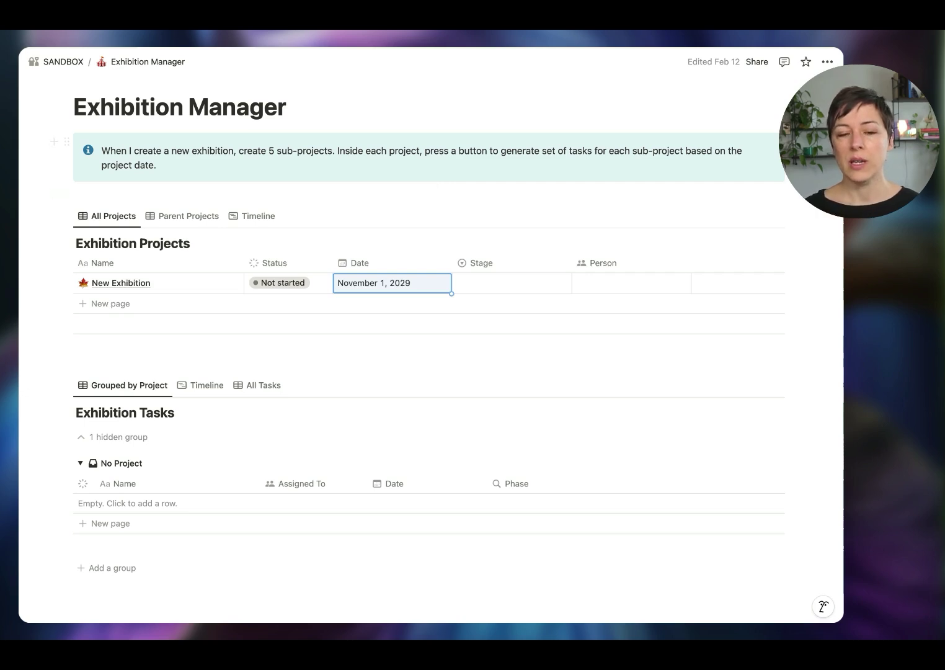
# - Open the Exhibition Parent Template of the Exhibition Projects database for editing and reveal all its properties
pyautogui.click(761, 193)
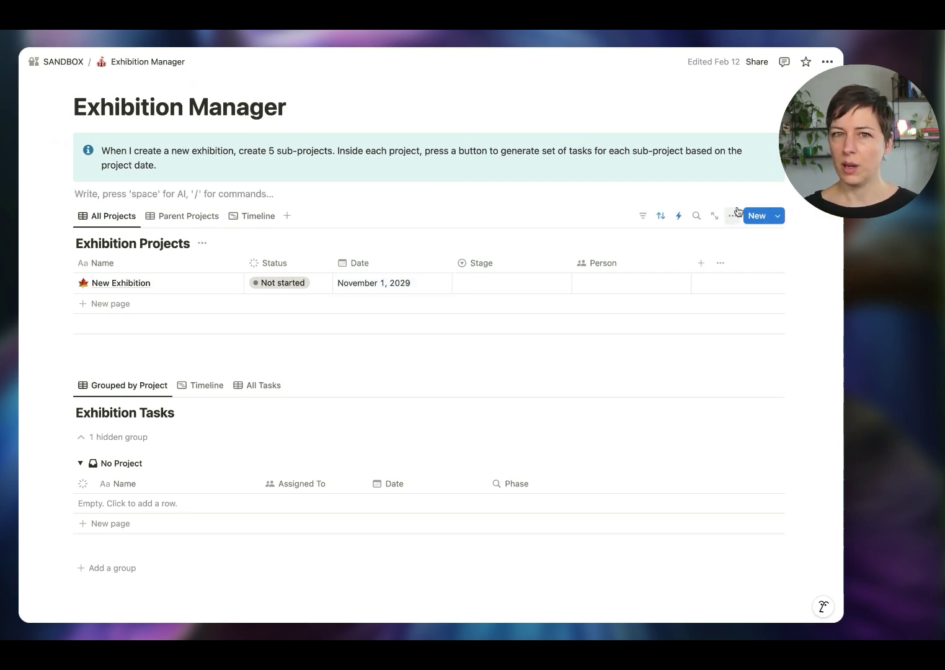
pyautogui.click(779, 217)
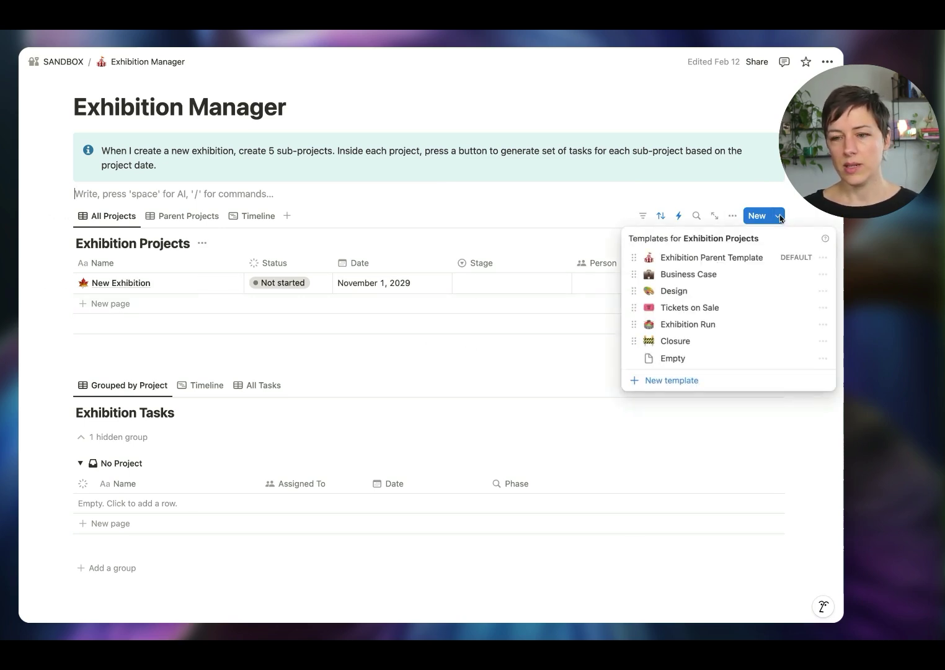
pyautogui.click(822, 257)
pyautogui.click(772, 261)
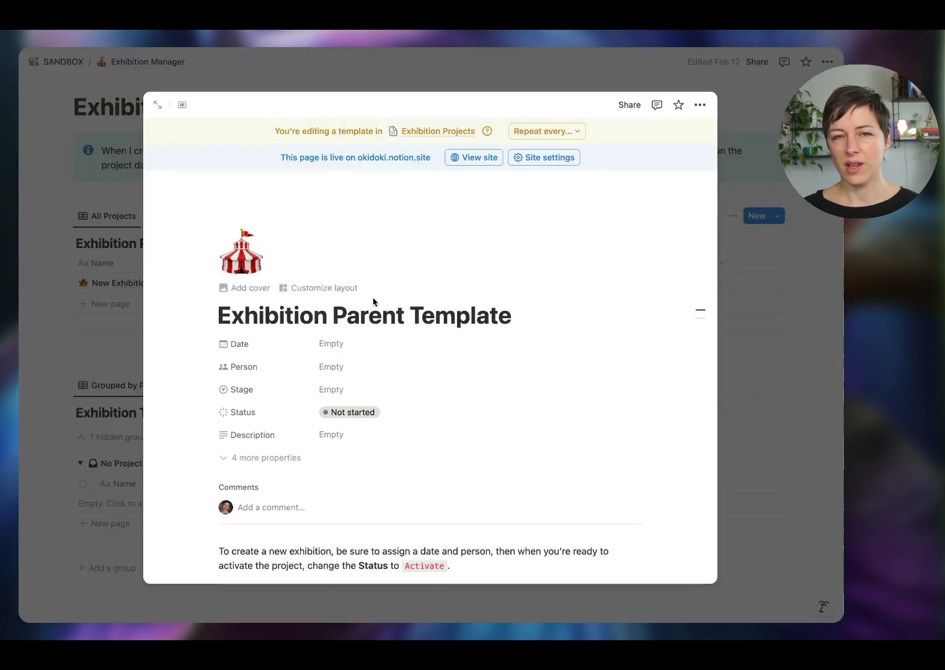
pyautogui.click(292, 461)
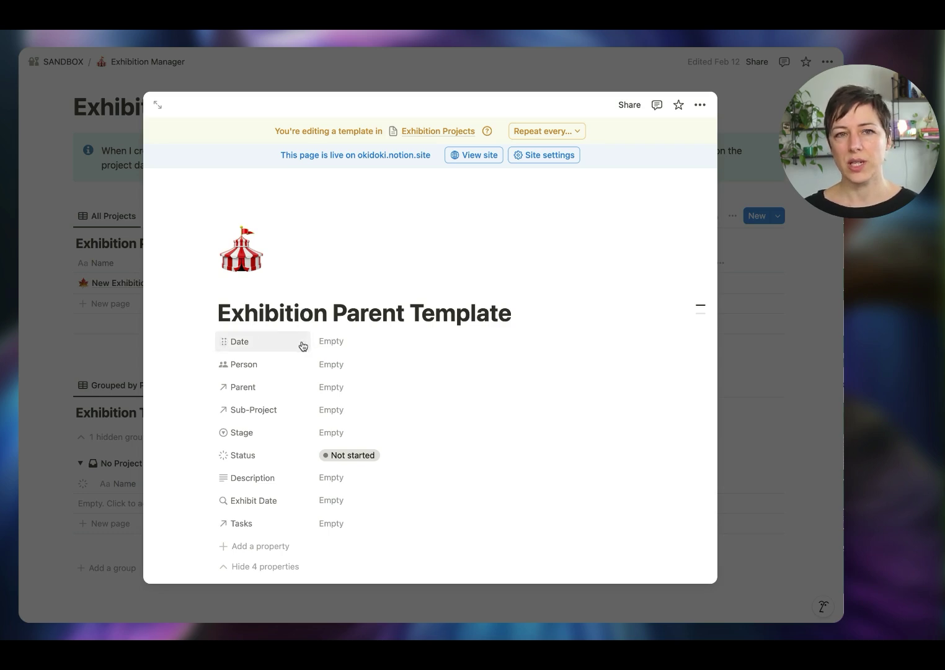
# - Inspect the Parent property's relation settings, including its related database and two-way relation option
pyautogui.click(269, 391)
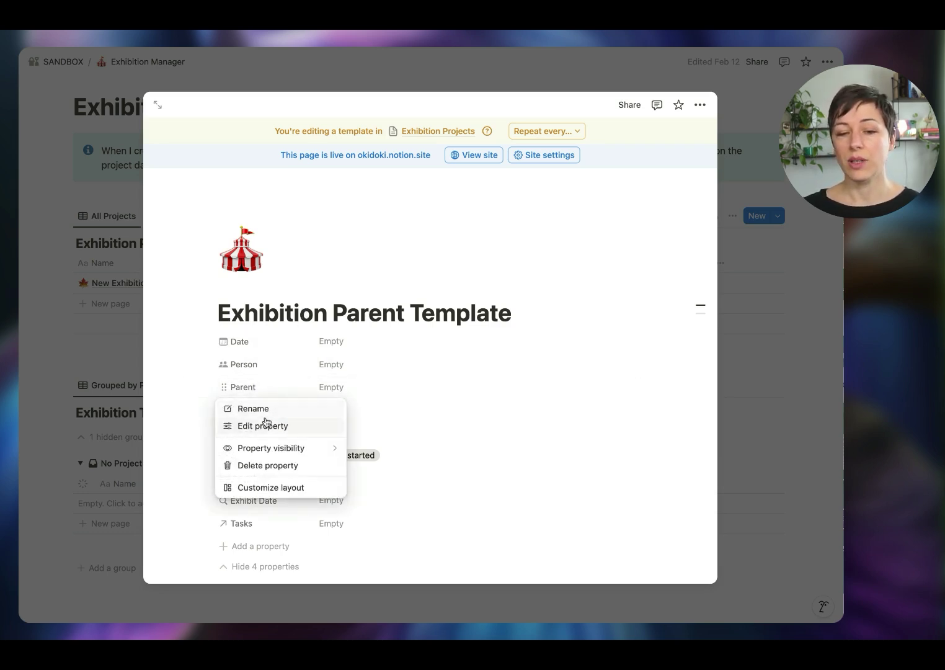
pyautogui.click(267, 426)
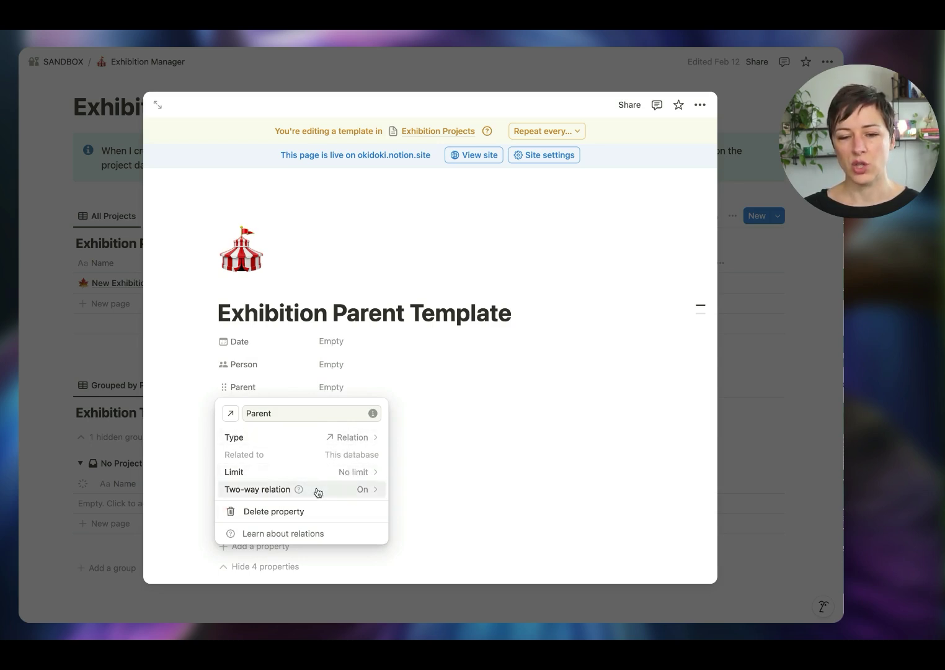
pyautogui.moveTo(298, 492)
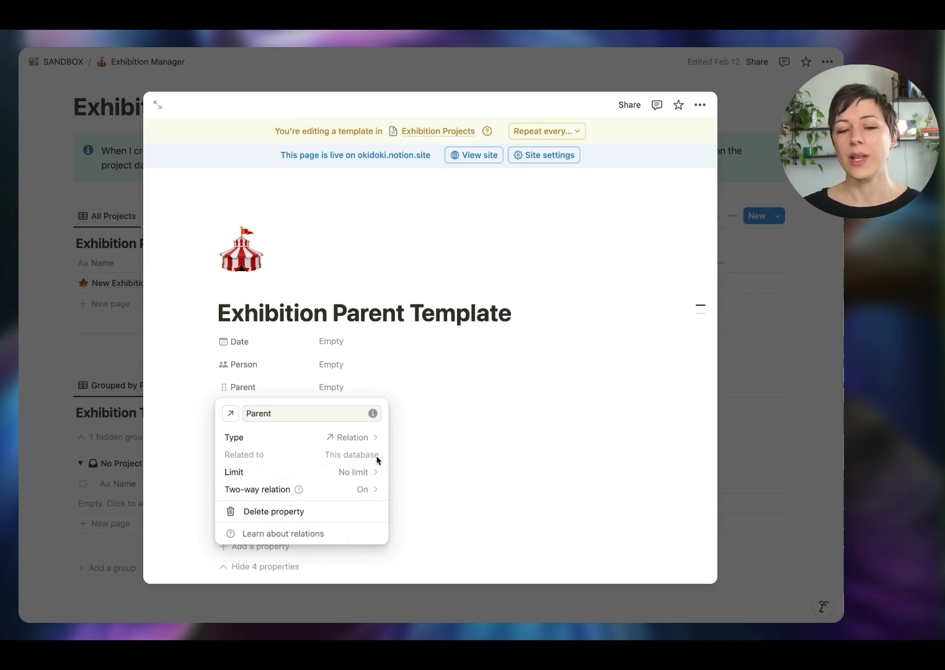
pyautogui.click(184, 327)
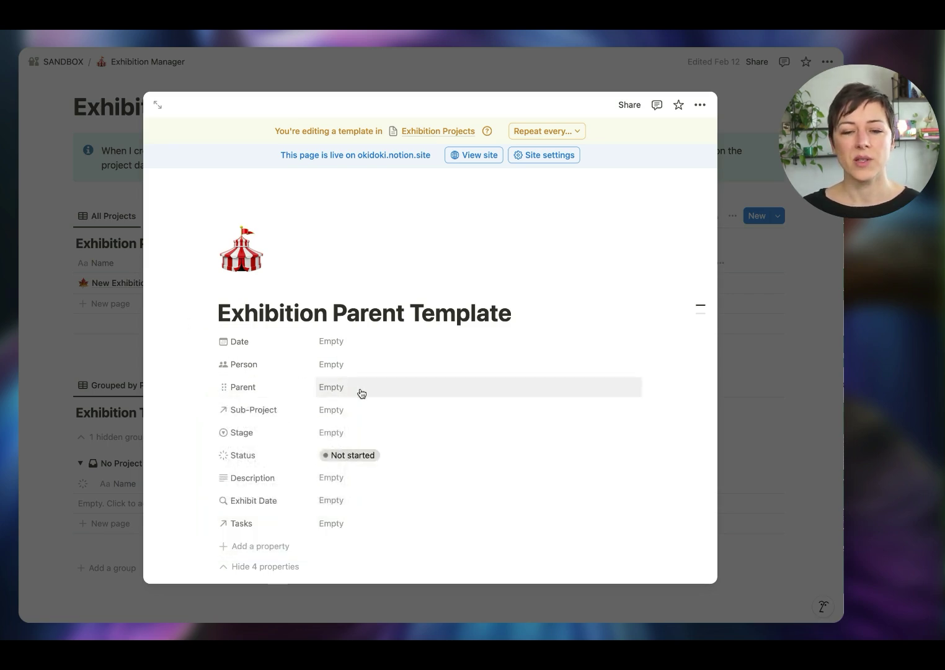
# - Check the available choices for the template's Parent and Stage properties, and examine its Exhibit Date property
pyautogui.click(359, 388)
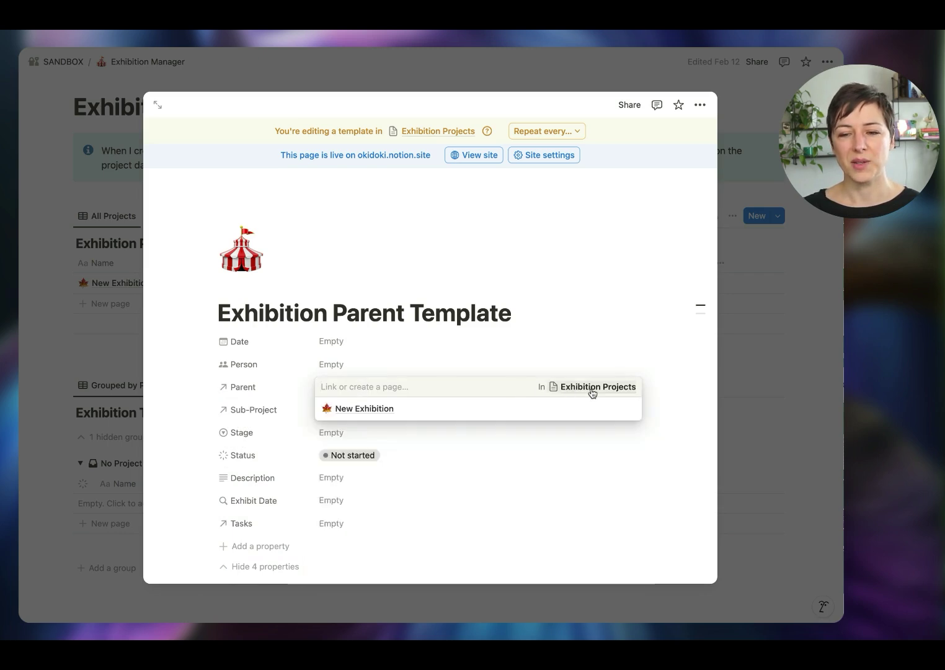
pyautogui.click(300, 406)
pyautogui.click(346, 434)
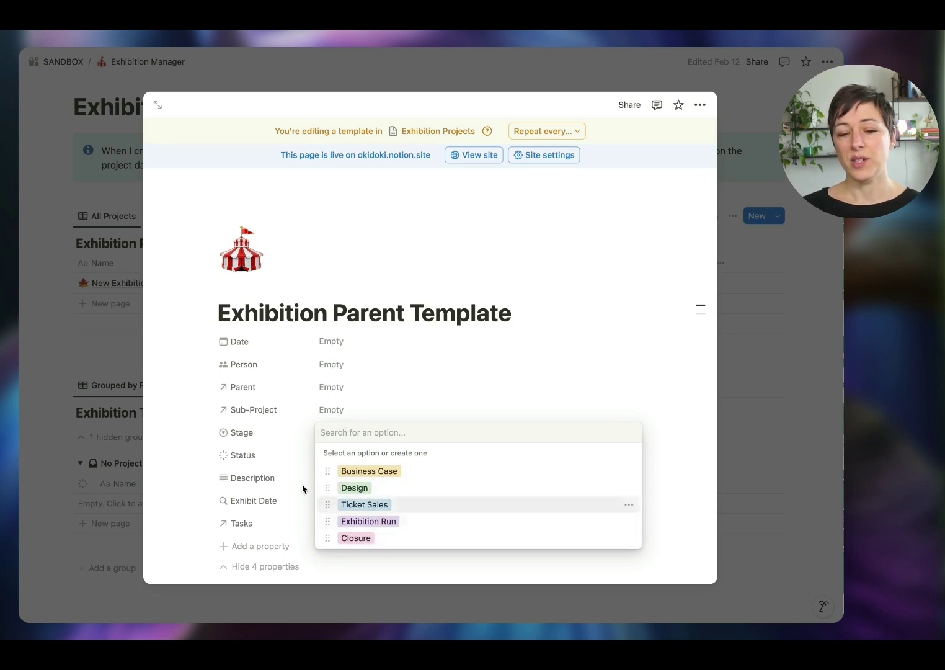
pyautogui.click(209, 423)
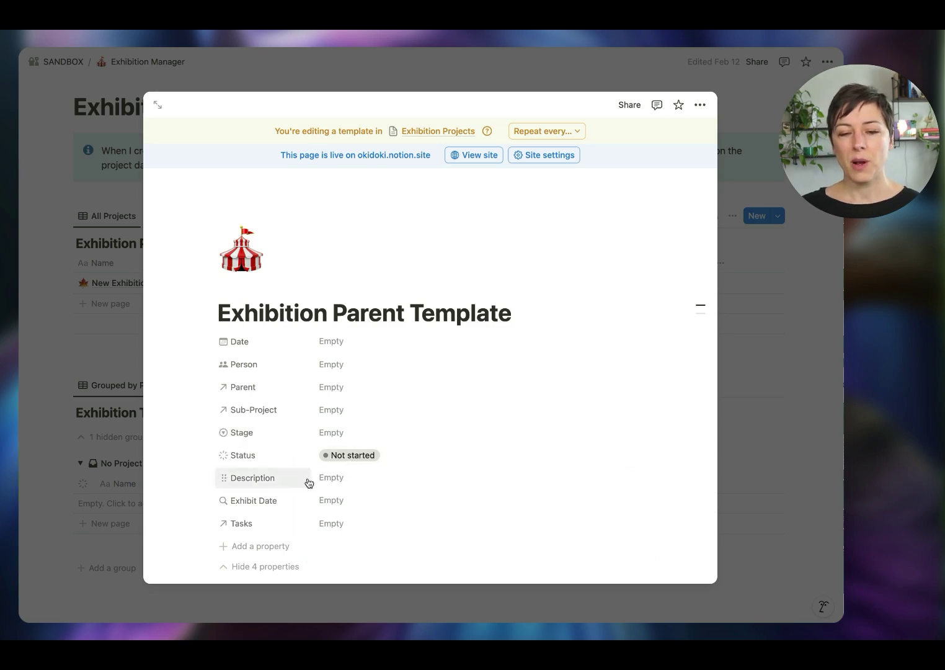
pyautogui.click(336, 506)
pyautogui.click(243, 502)
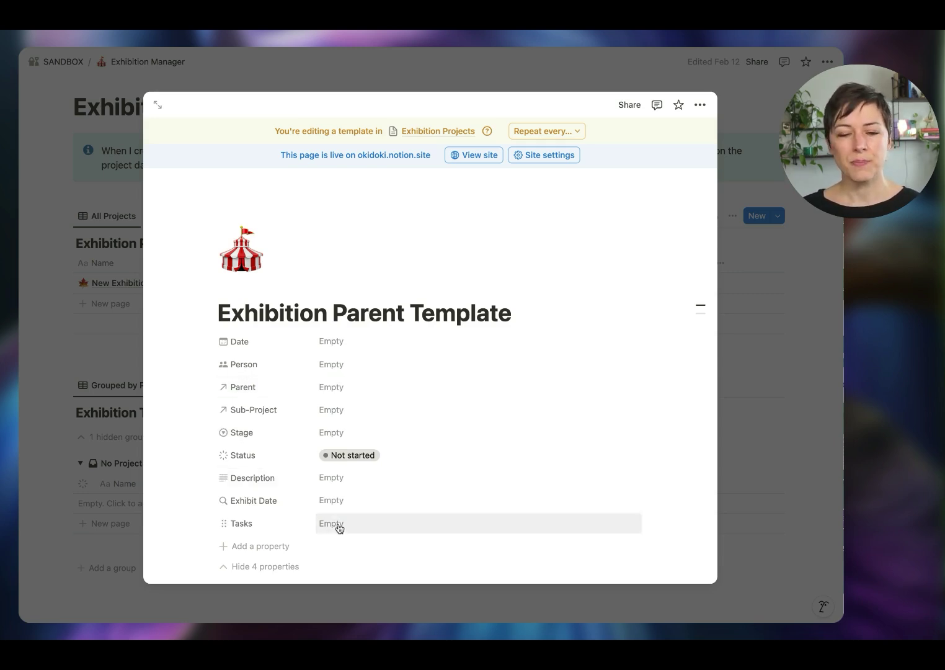
# - Review the template's Sub Projects section with its Parent filter and the hidden group under Tasks, and close the template
pyautogui.scroll(-10, 418, 417)
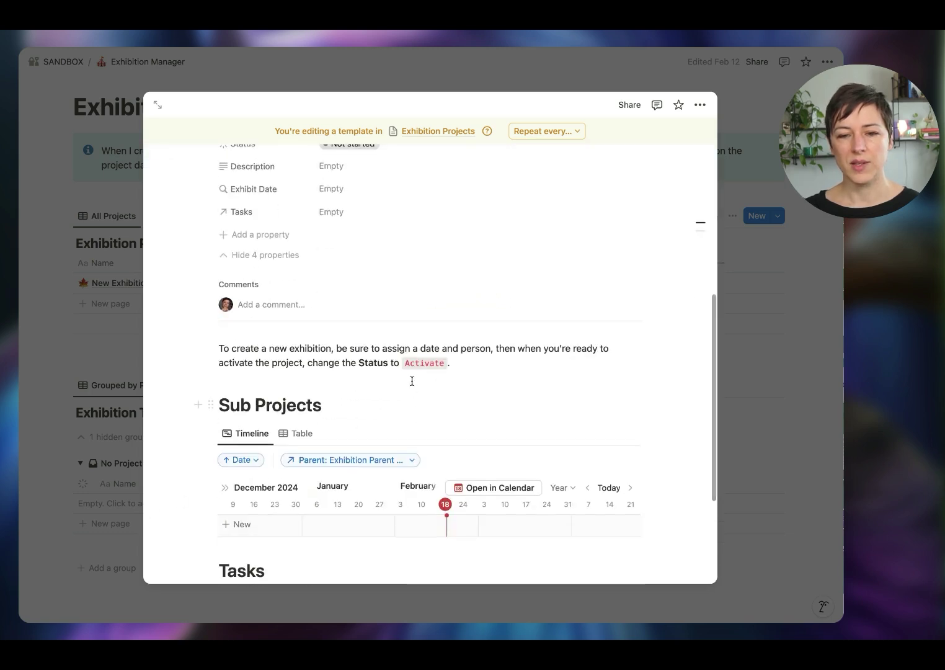
pyautogui.scroll(-1, 414, 372)
pyautogui.scroll(-1, 413, 358)
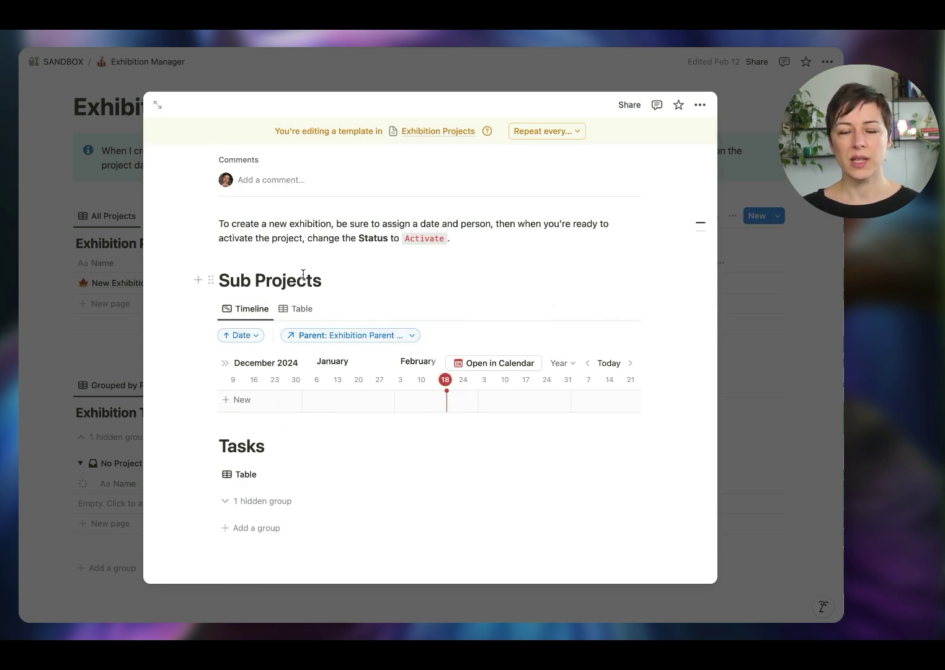
pyautogui.click(387, 335)
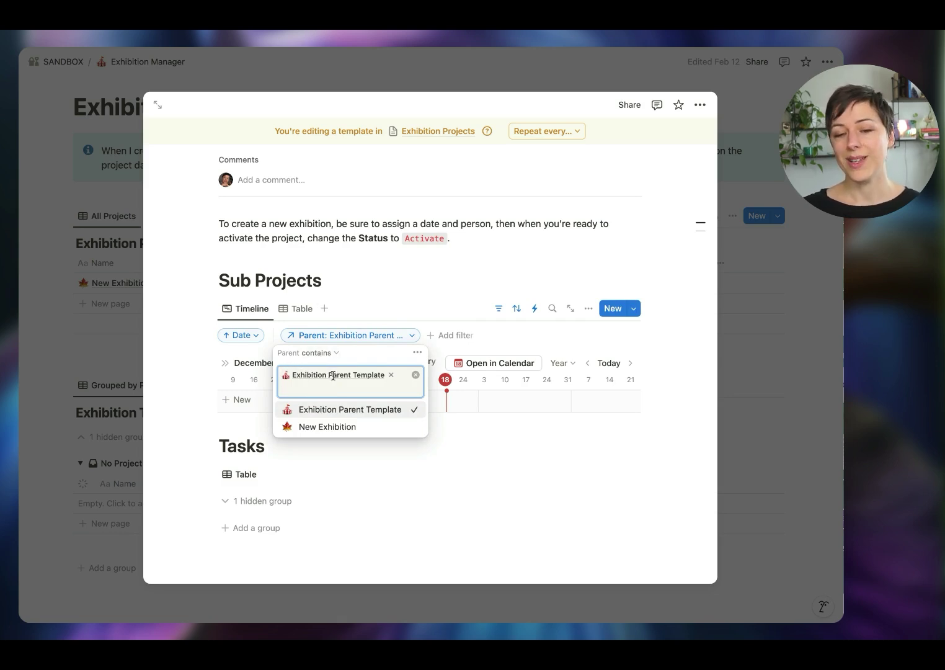
pyautogui.click(179, 388)
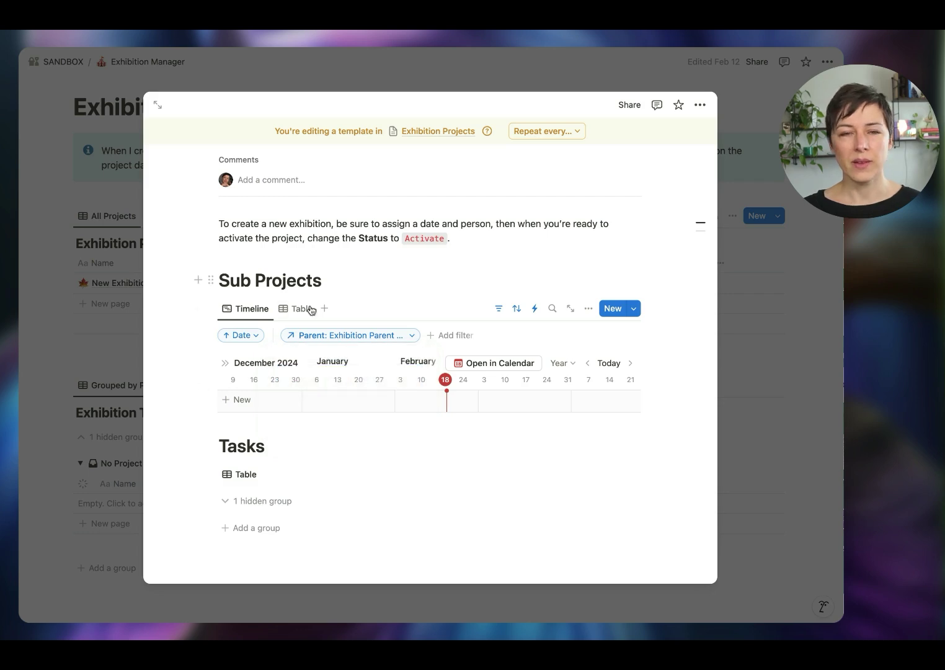
pyautogui.click(255, 501)
pyautogui.scroll(-1, 351, 512)
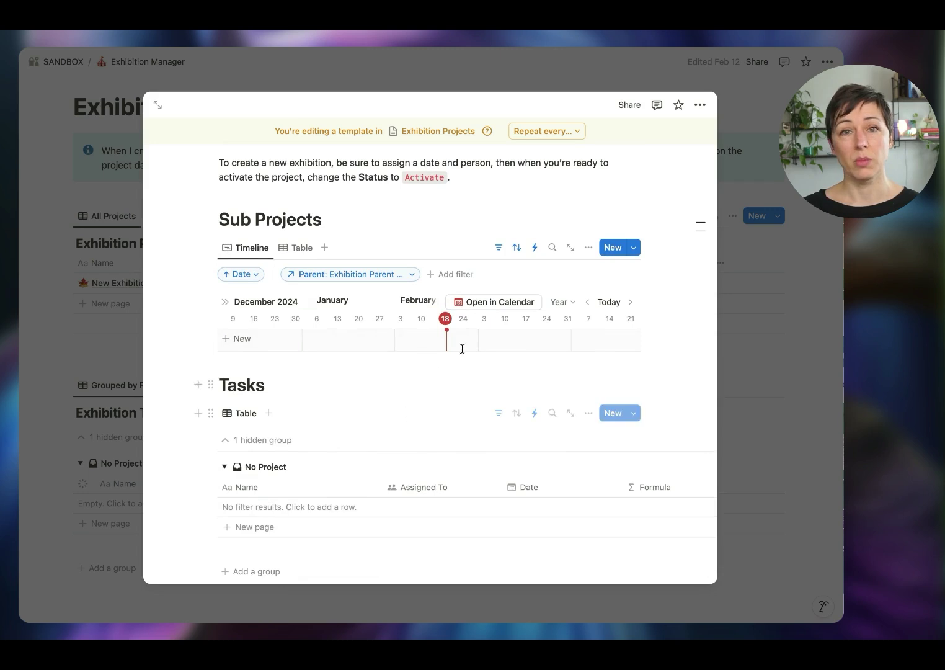
pyautogui.scroll(4, 535, 312)
pyautogui.scroll(5, 534, 312)
pyautogui.click(768, 277)
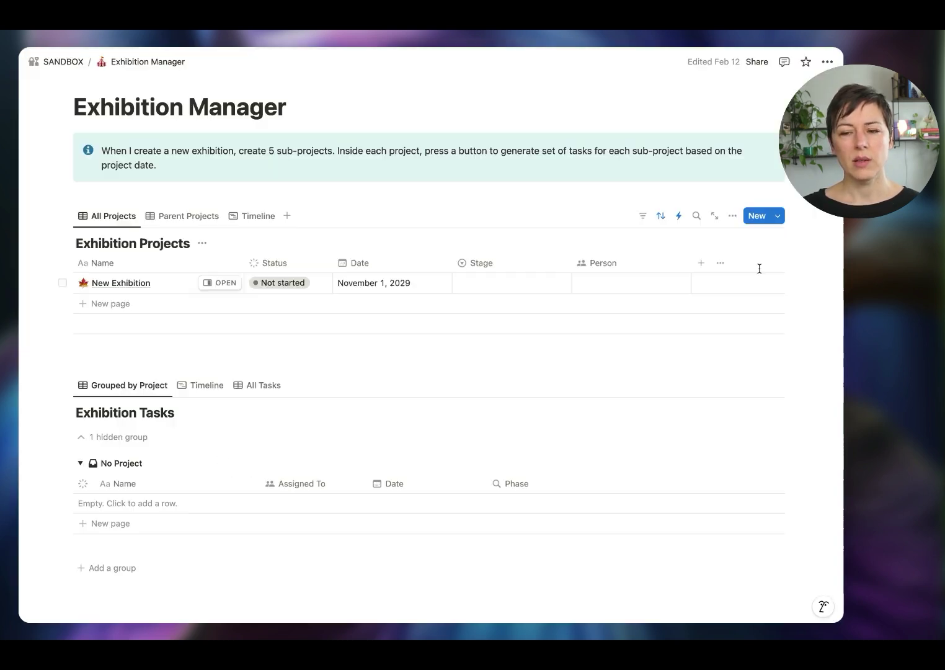
# - Open the New Exhibition project page to review its properties, Sub Projects and Tasks sections, and close it
pyautogui.click(227, 283)
pyautogui.scroll(-3, 635, 288)
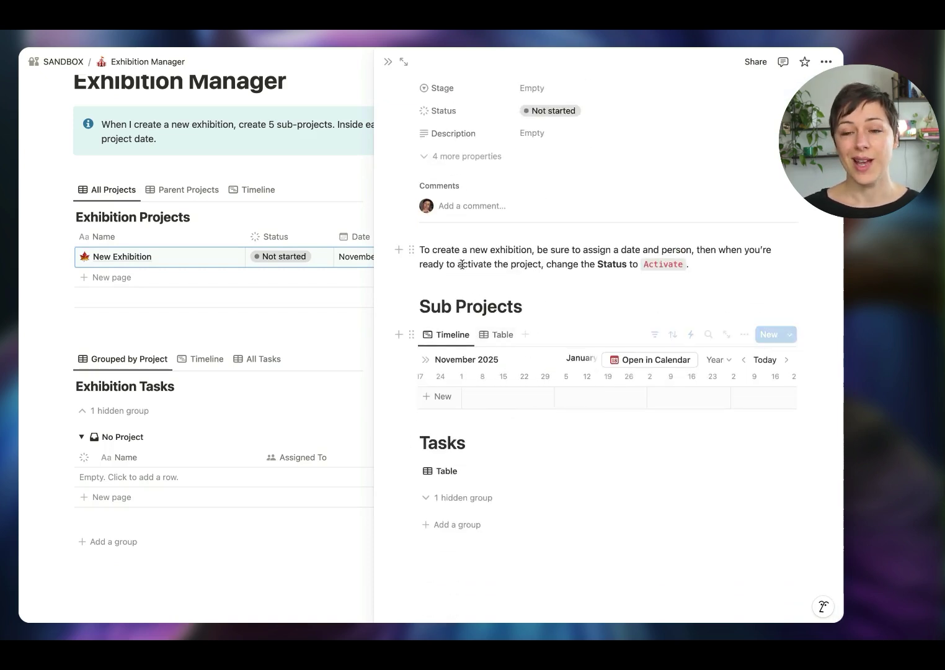
pyautogui.scroll(3, 462, 265)
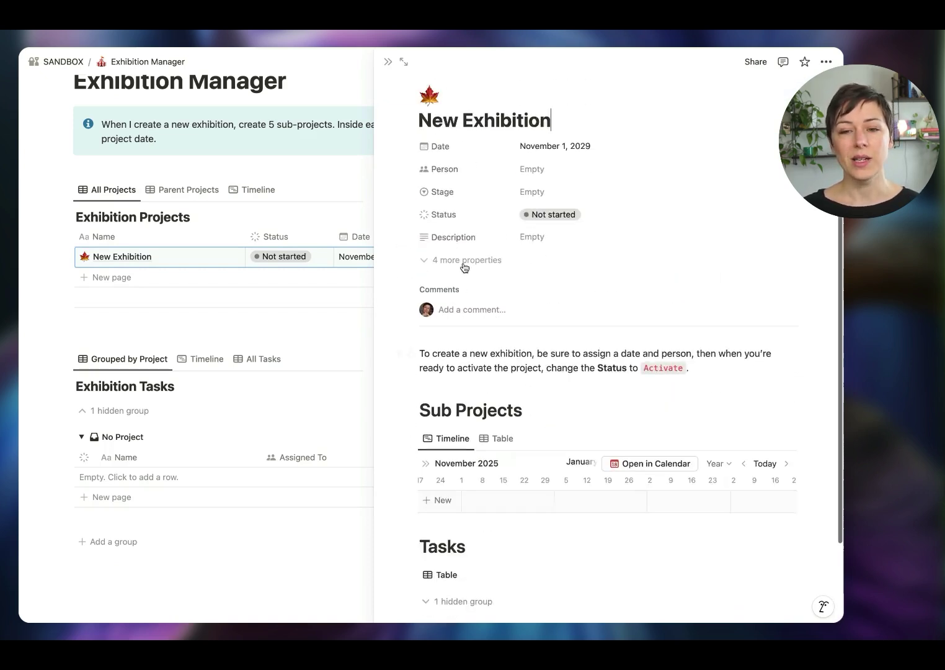
pyautogui.click(387, 61)
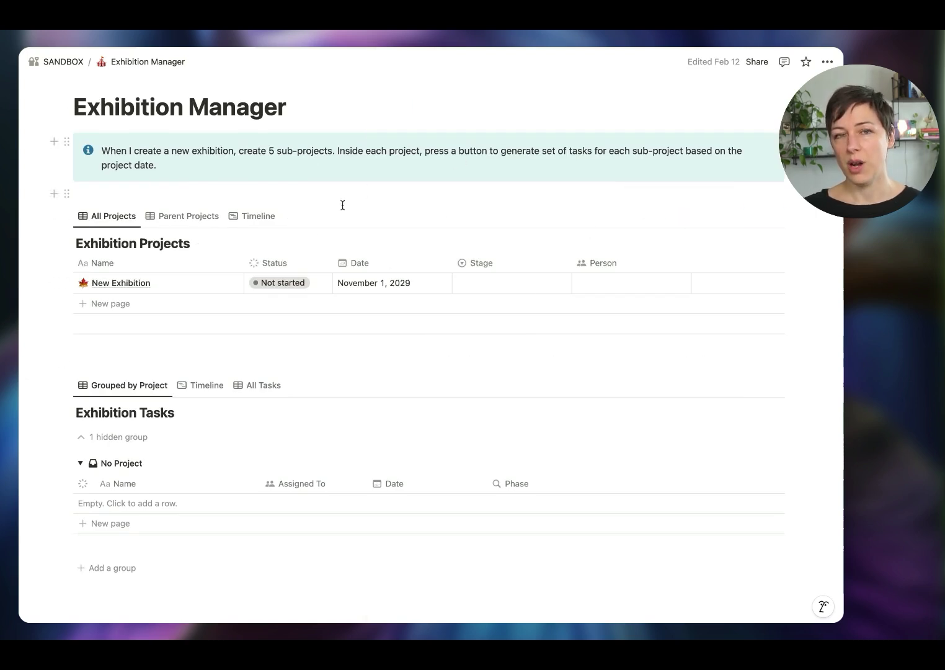
# - Set the New Exhibition project's status to Activate
pyautogui.click(289, 282)
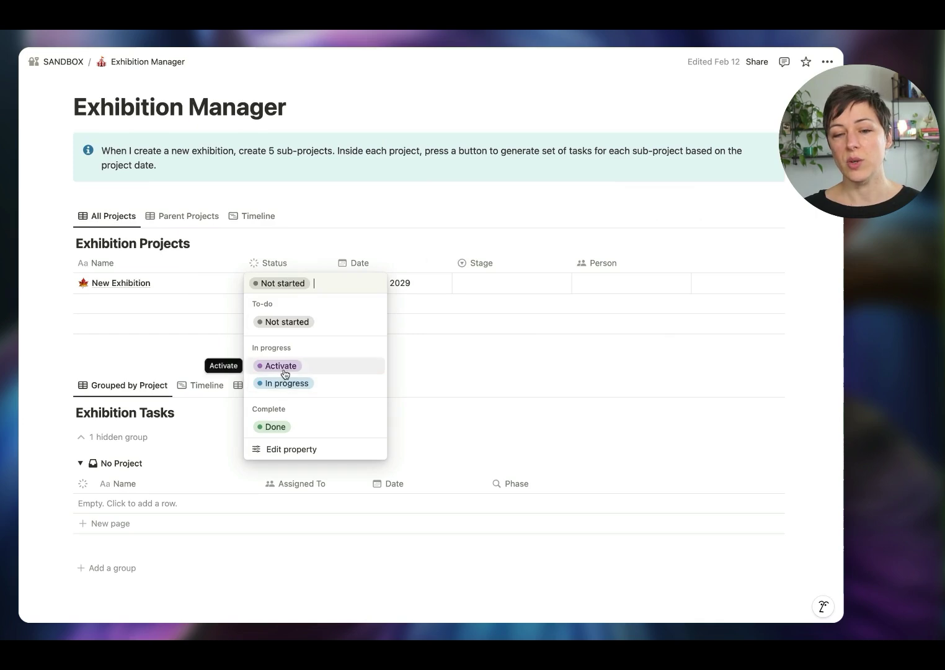
pyautogui.click(468, 175)
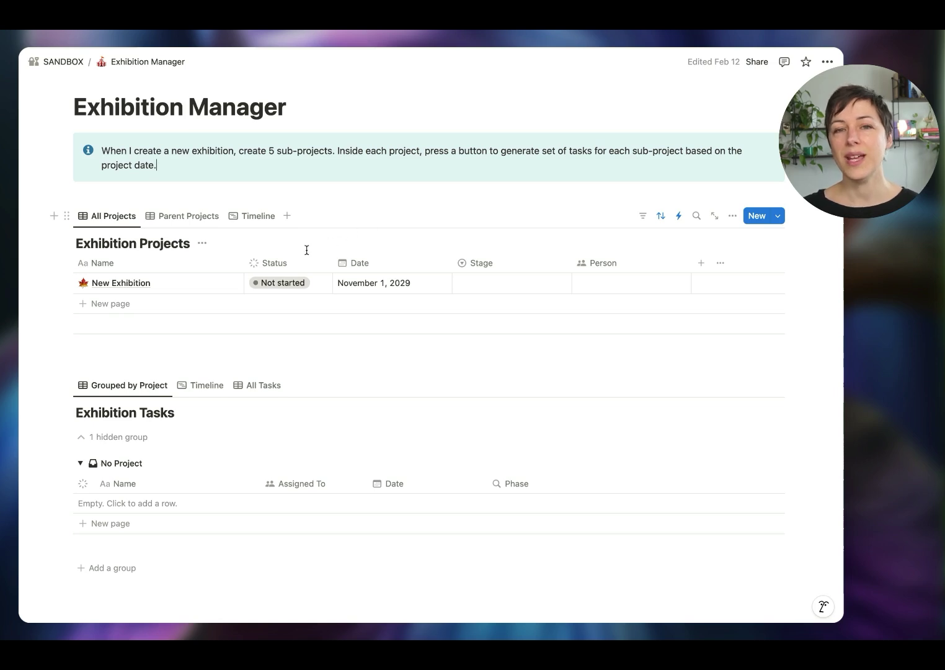
pyautogui.click(277, 284)
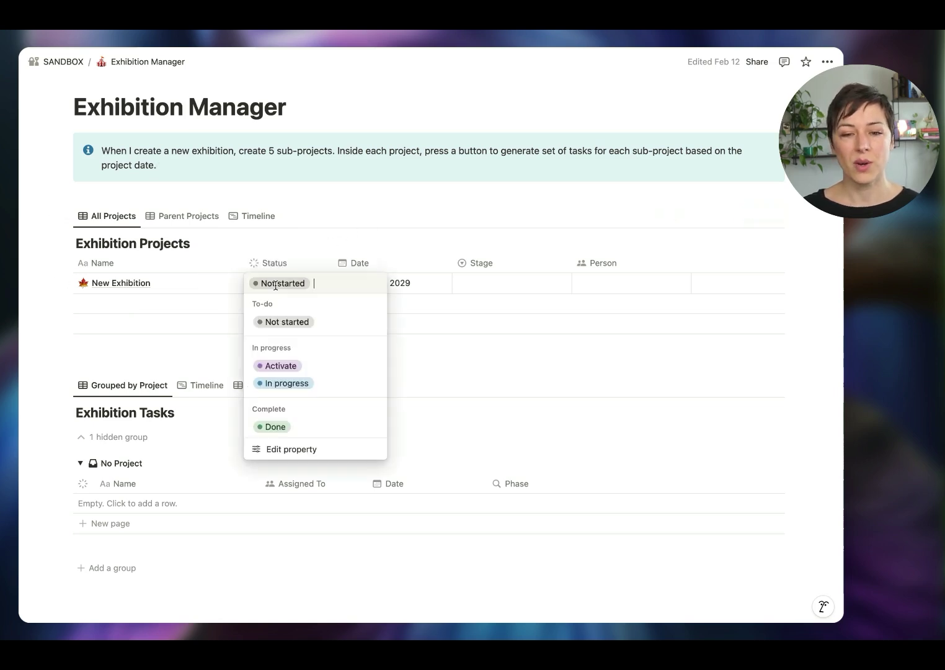
pyautogui.click(292, 371)
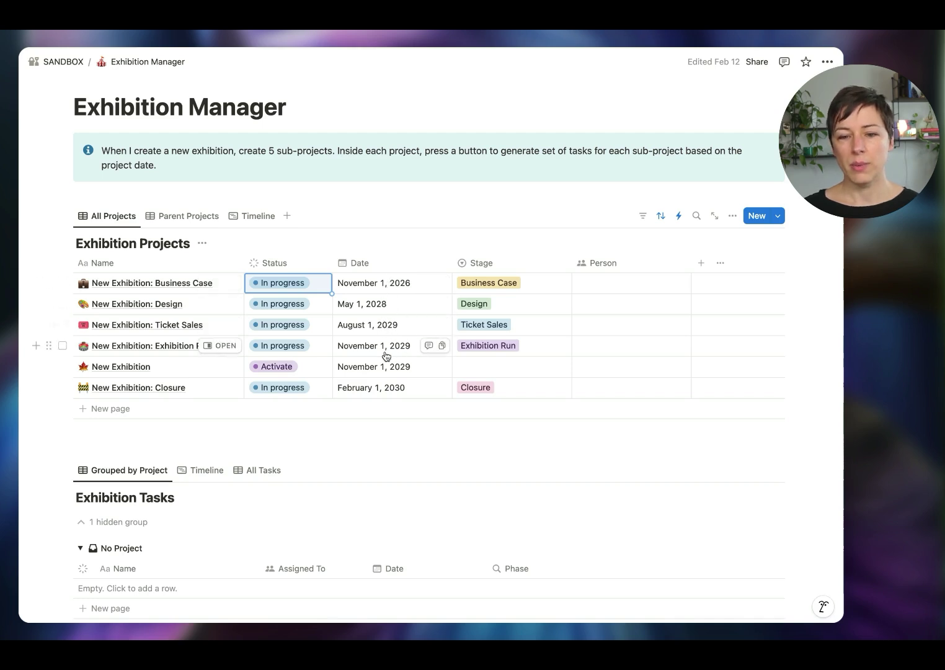
# - Review the generated sub-projects in the Parent Projects view and locate Closure and Design on the projects timeline
pyautogui.click(185, 217)
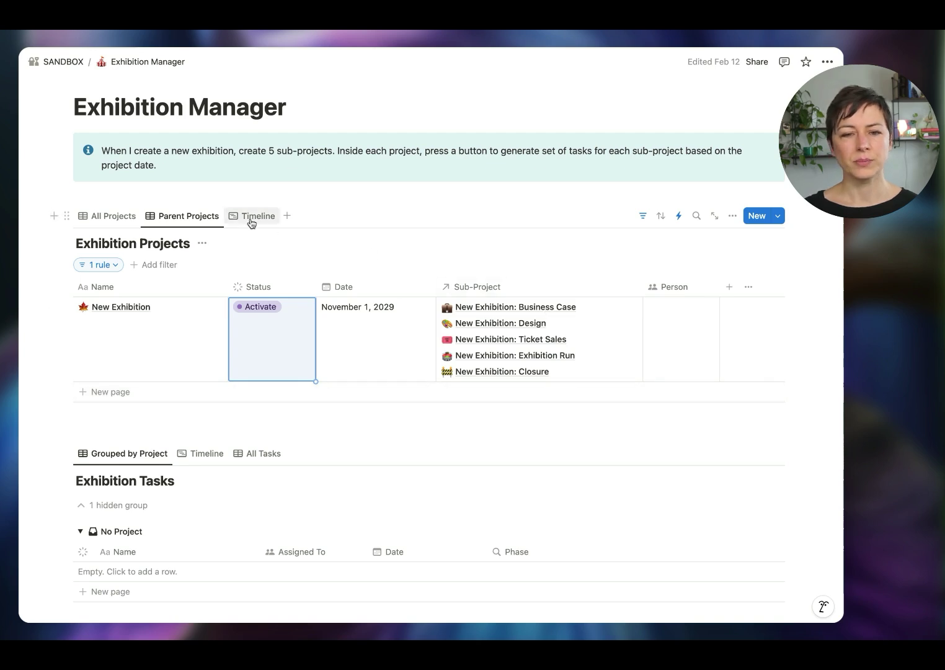
pyautogui.scroll(-1, 251, 219)
pyautogui.click(258, 189)
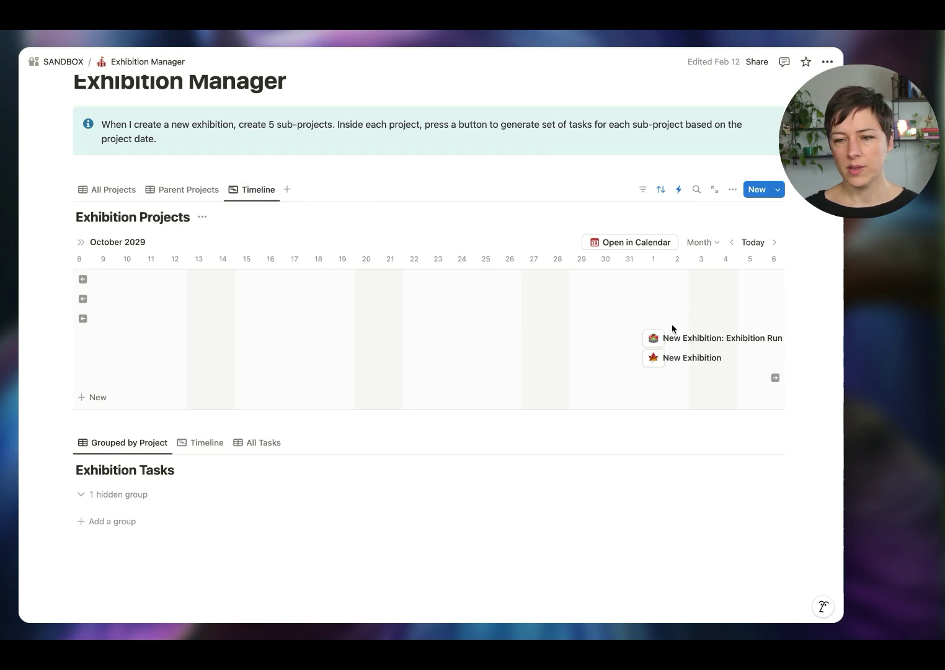
pyautogui.click(775, 378)
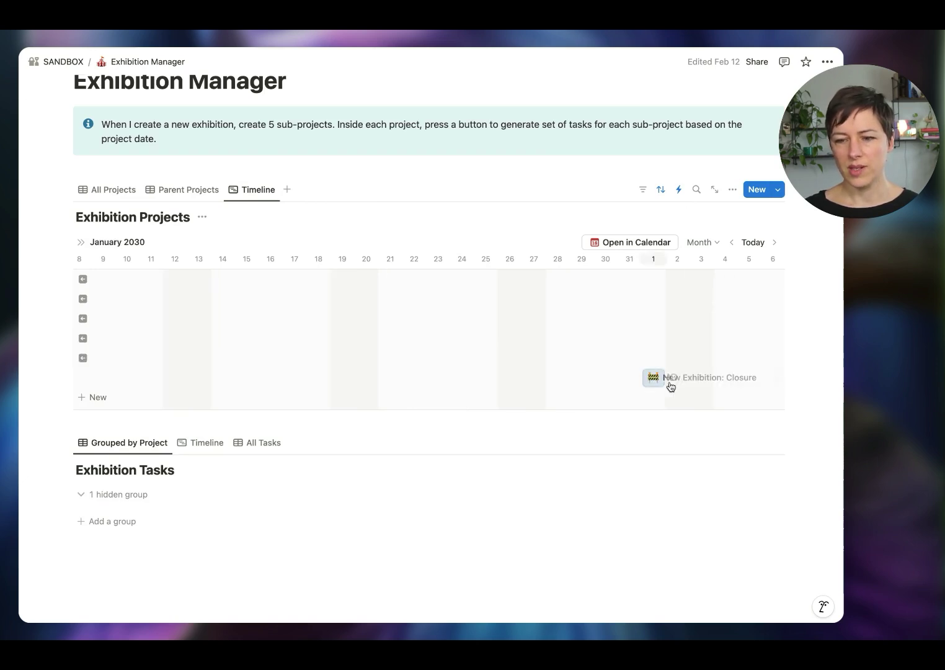
pyautogui.click(82, 299)
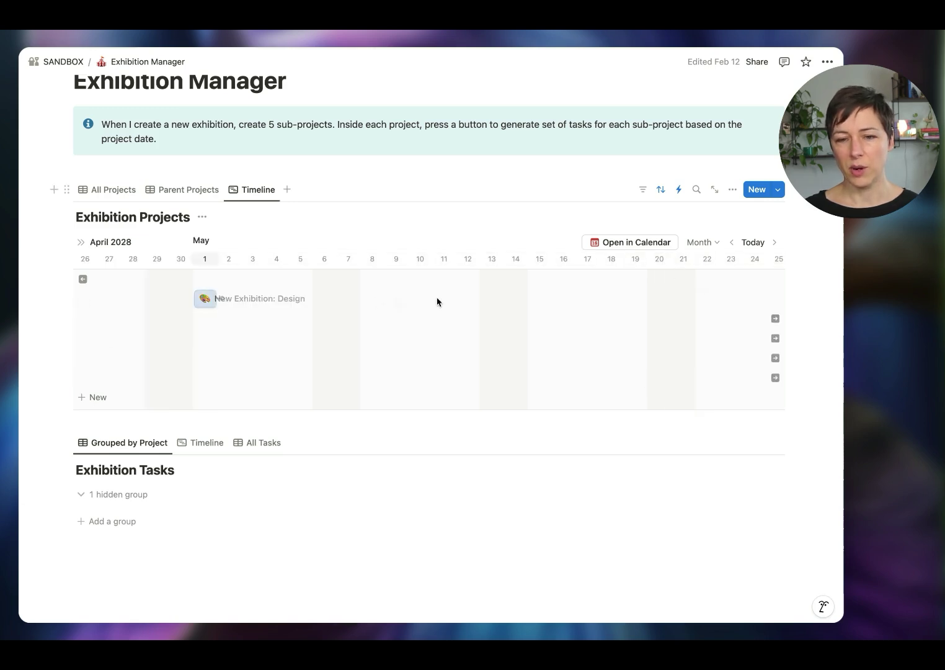
# - Switch the projects timeline to the Year scale and extend the Design sub-project to February 28, 2029
pyautogui.click(717, 245)
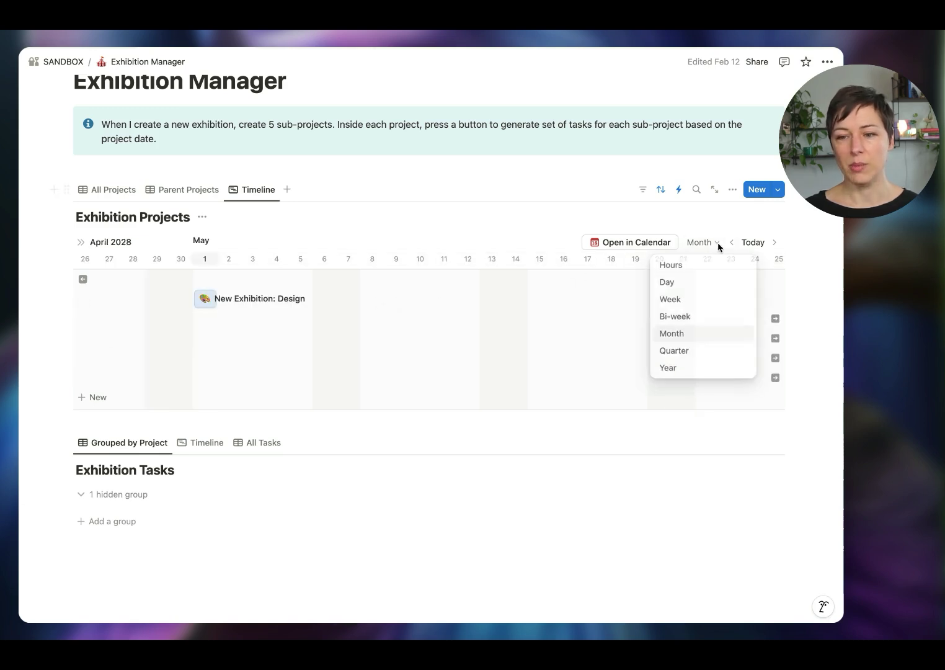
pyautogui.click(708, 371)
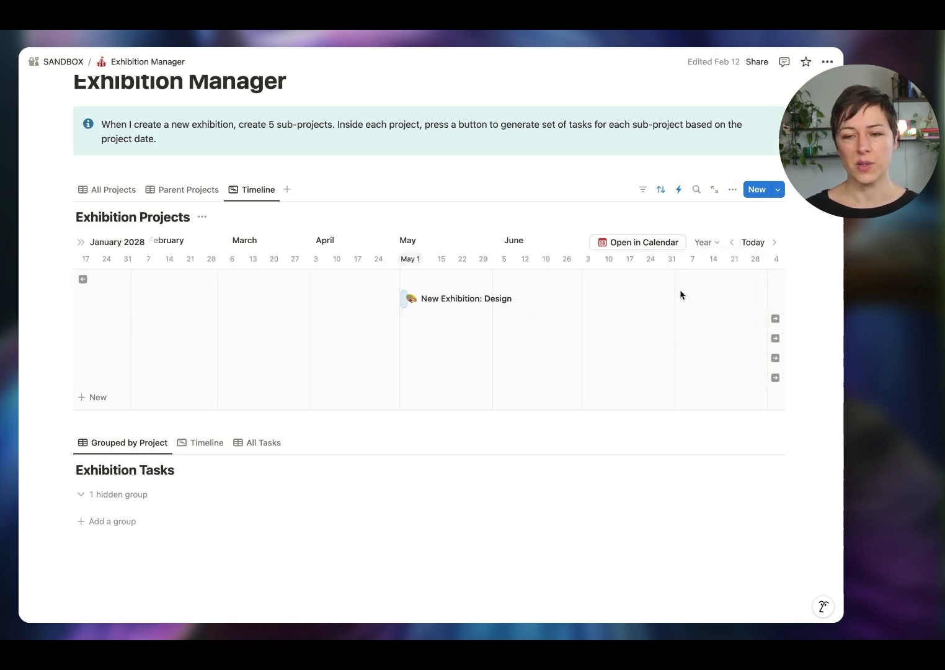
pyautogui.moveTo(409, 301); pyautogui.dragTo(608, 310)
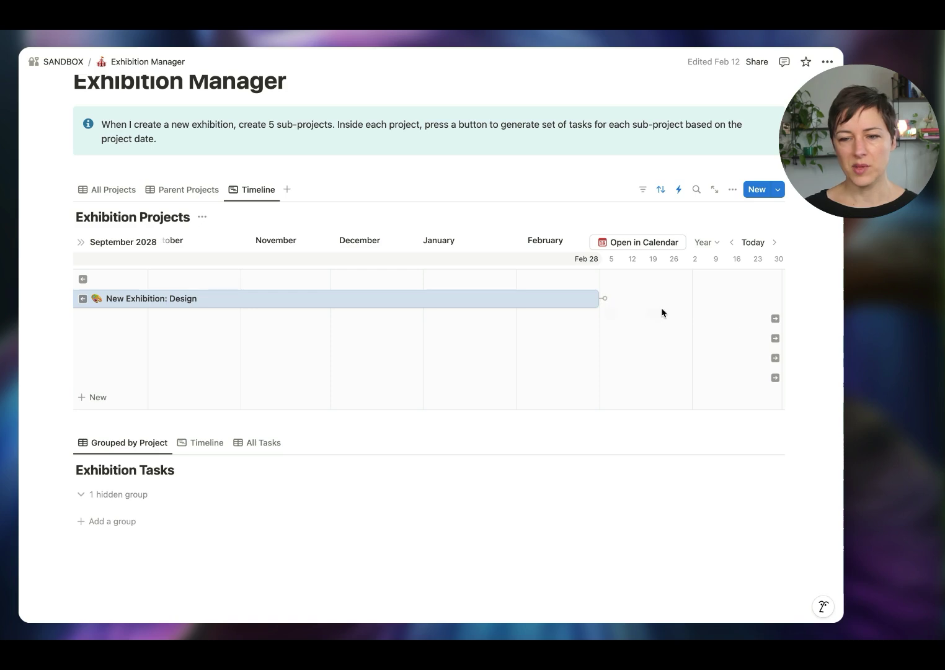
# - Extend Ticket Sales to October 31, 2029, Exhibition Run to December 31, 2029 and Closure to March 30, 2030, and return to All Projects
pyautogui.click(774, 318)
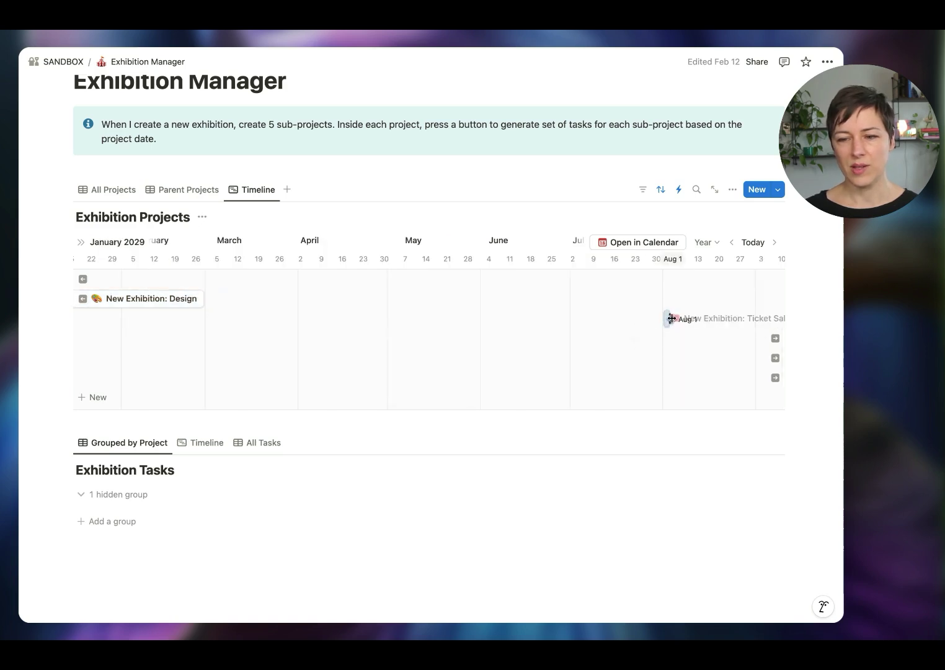
pyautogui.moveTo(669, 318); pyautogui.dragTo(352, 332)
pyautogui.moveTo(449, 377); pyautogui.dragTo(624, 378)
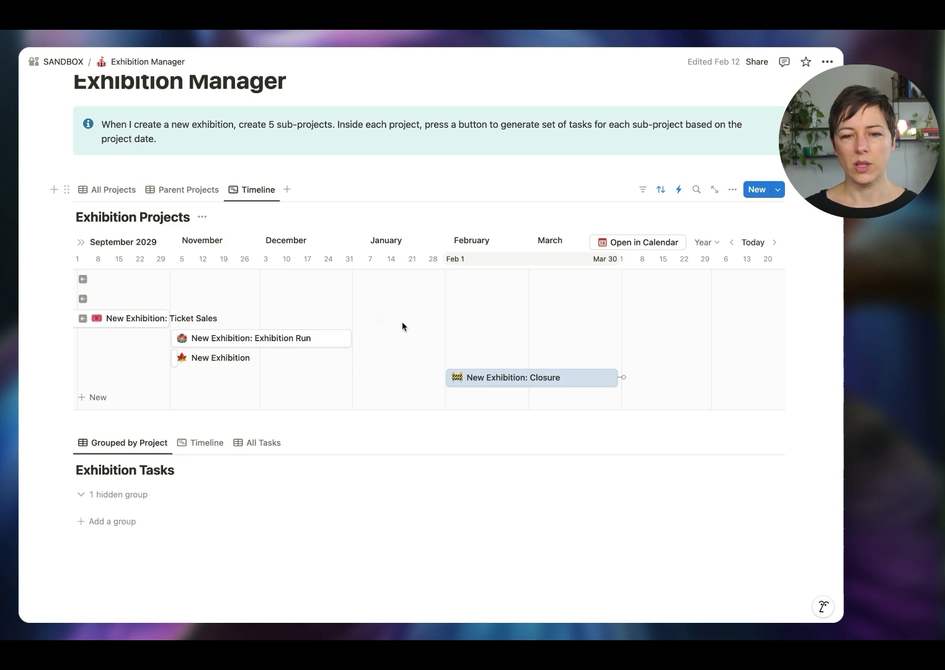
pyautogui.click(131, 196)
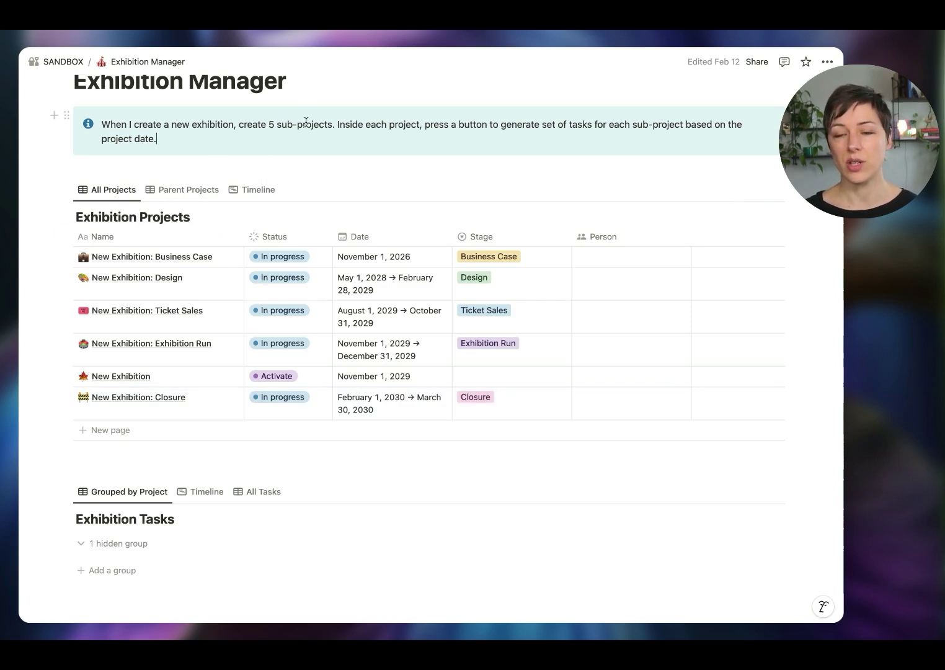
# - Open the existing Exhibition Projects automation and review its trigger and the template choices for the Business Case action
pyautogui.click(680, 189)
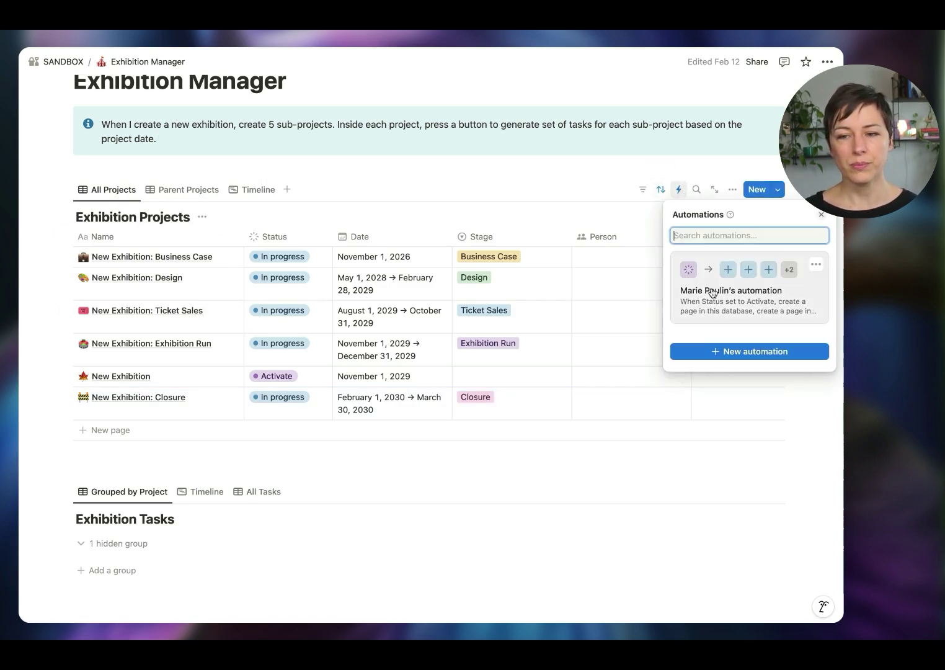
pyautogui.click(713, 291)
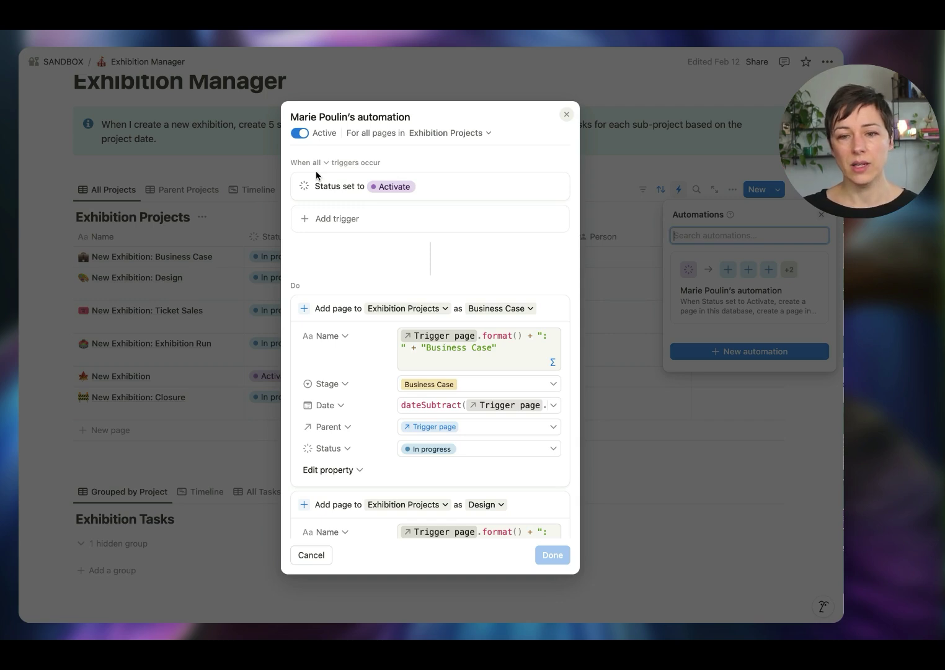
pyautogui.scroll(-2, 424, 255)
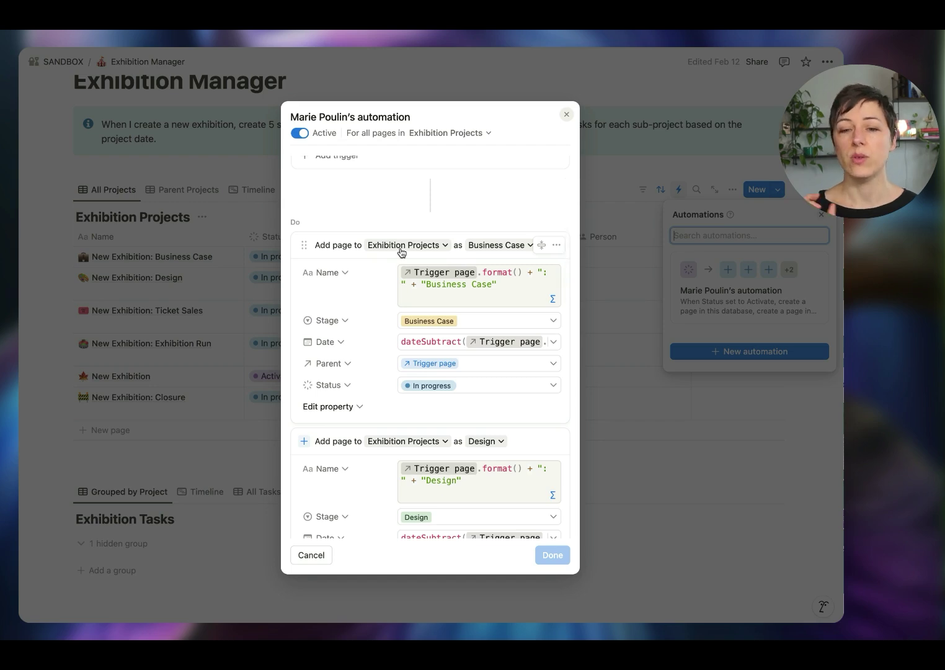
pyautogui.click(521, 248)
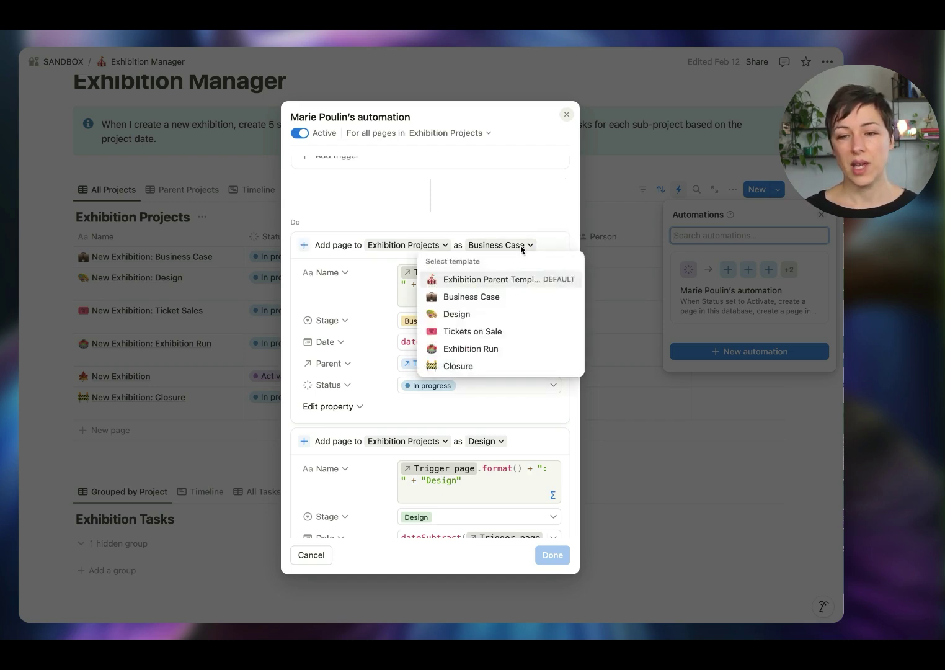
pyautogui.click(499, 297)
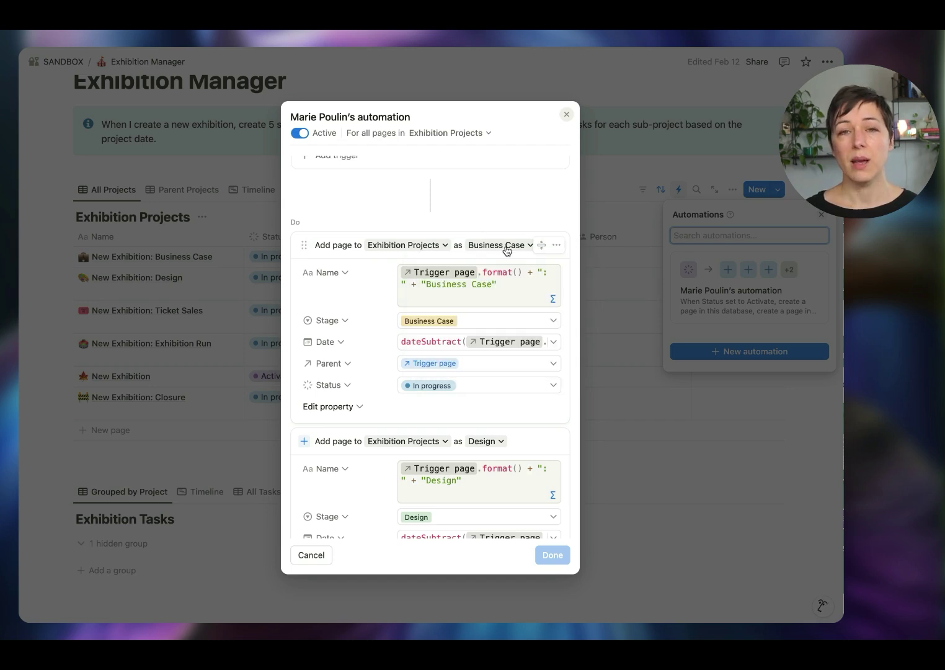
# - Inspect the Business Case action's name formula and remove the Stage property from that action
pyautogui.click(508, 291)
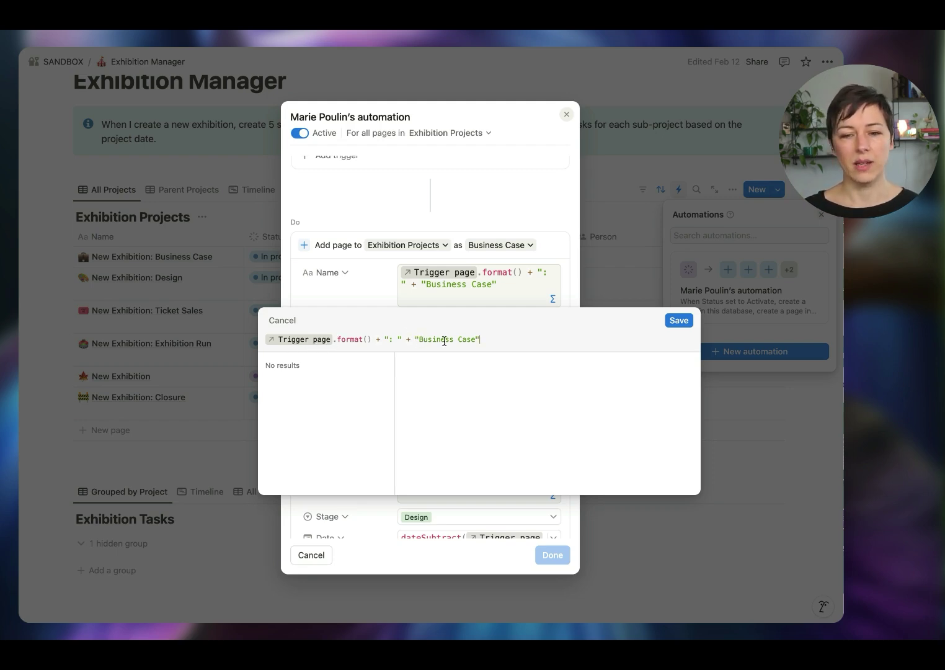
pyautogui.click(496, 282)
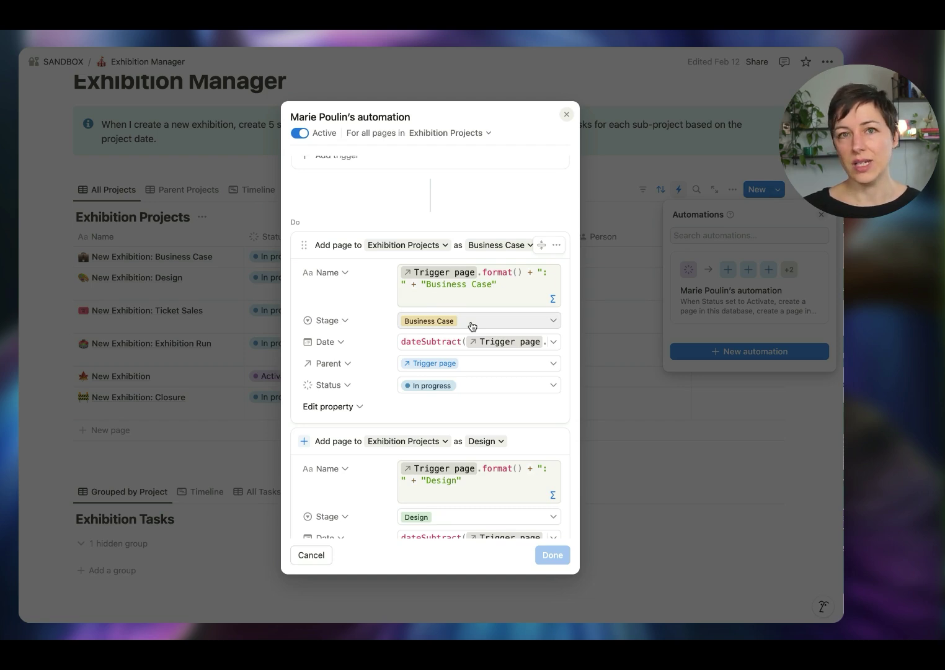
pyautogui.click(357, 319)
pyautogui.click(265, 443)
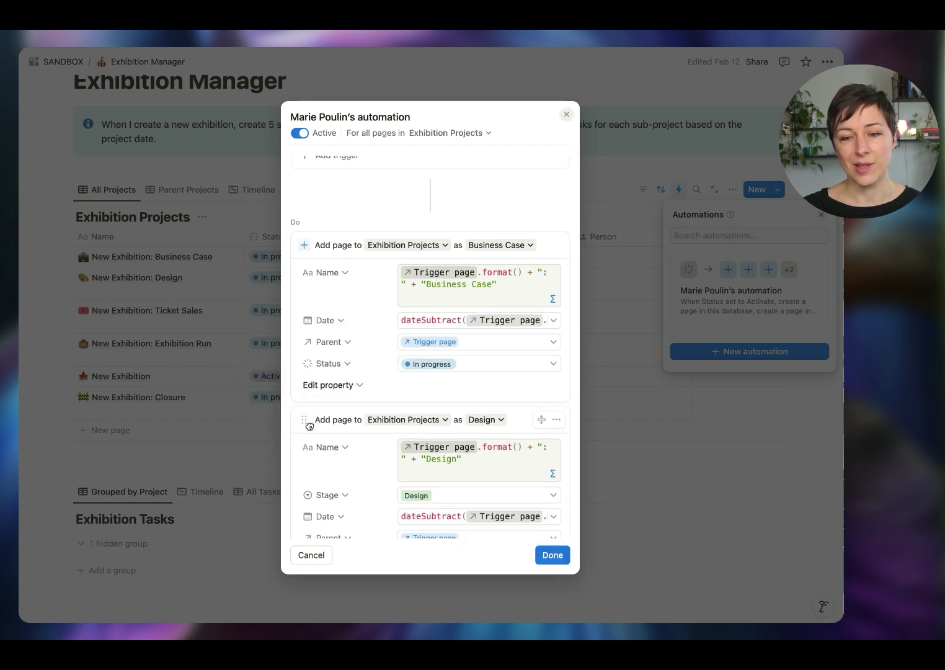
# - Edit the Business Case action's date formula to subtract 34 "months" from the trigger page's date
pyautogui.click(435, 320)
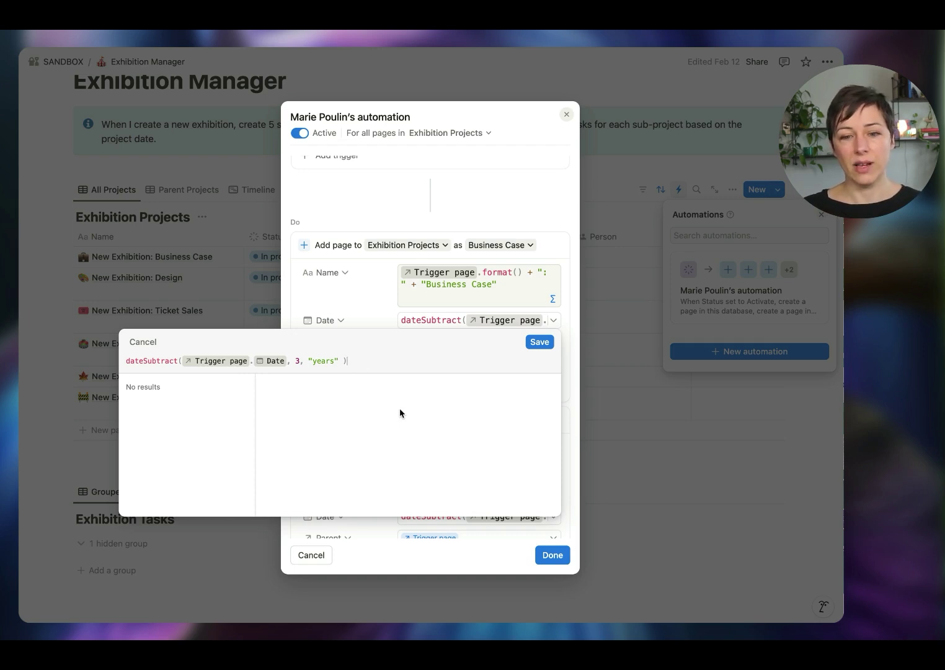
pyautogui.doubleClick(325, 361)
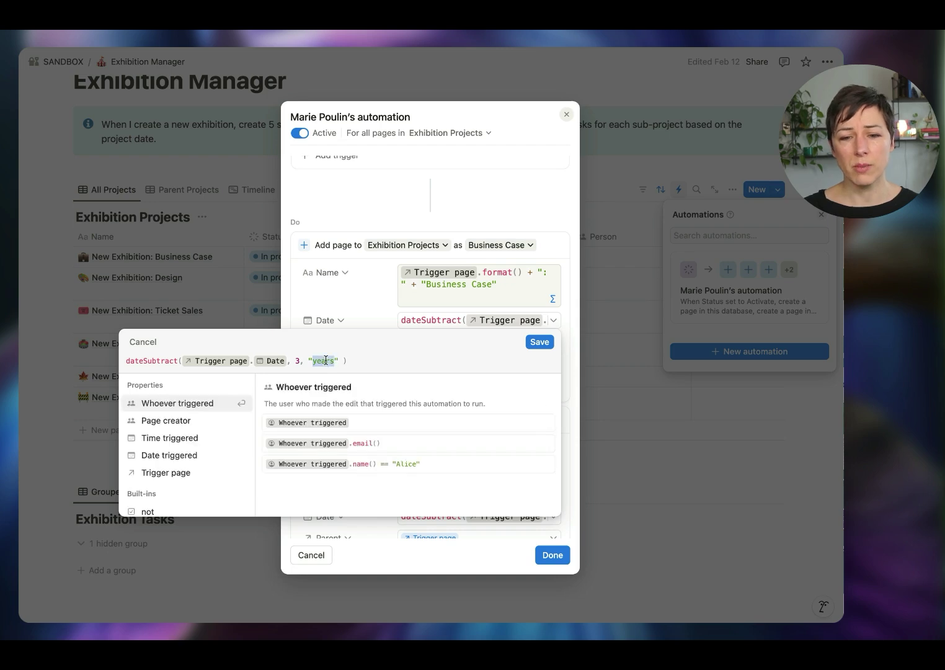
pyautogui.write('month')
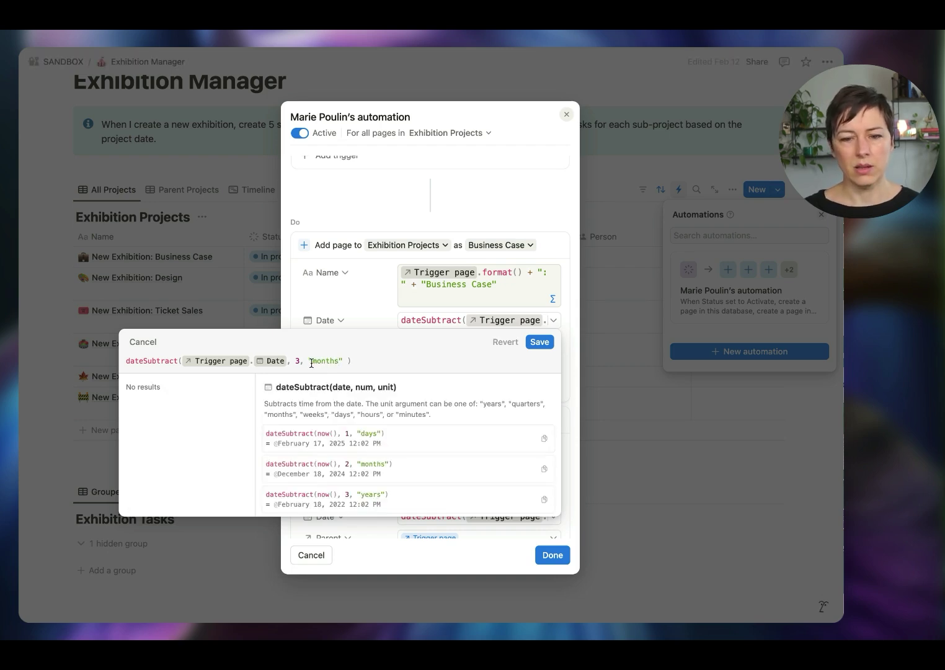
pyautogui.click(299, 360)
pyautogui.write('24')
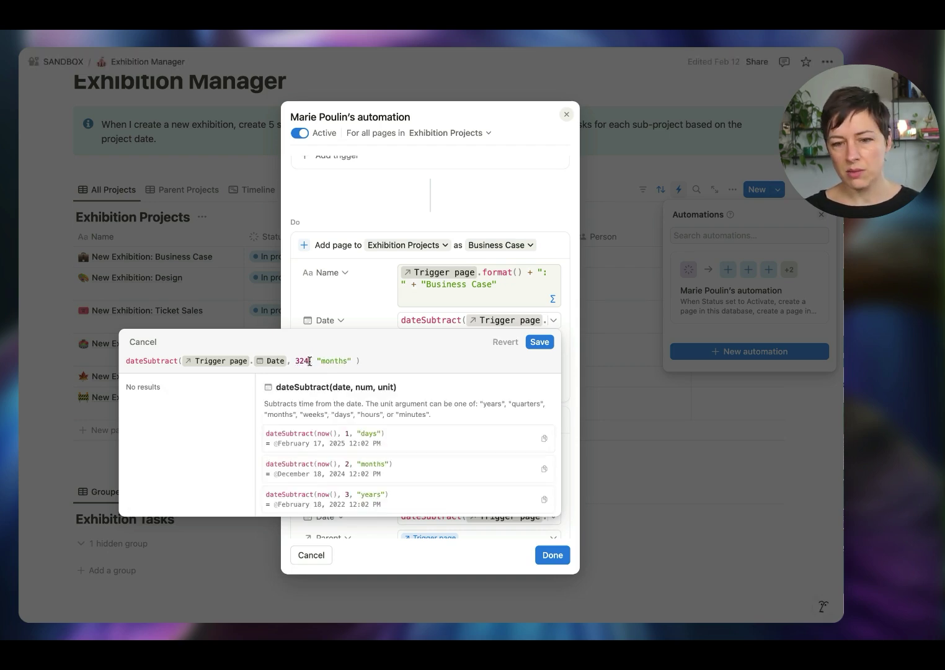
pyautogui.press('BackSpace')
pyautogui.press('BackSpace')
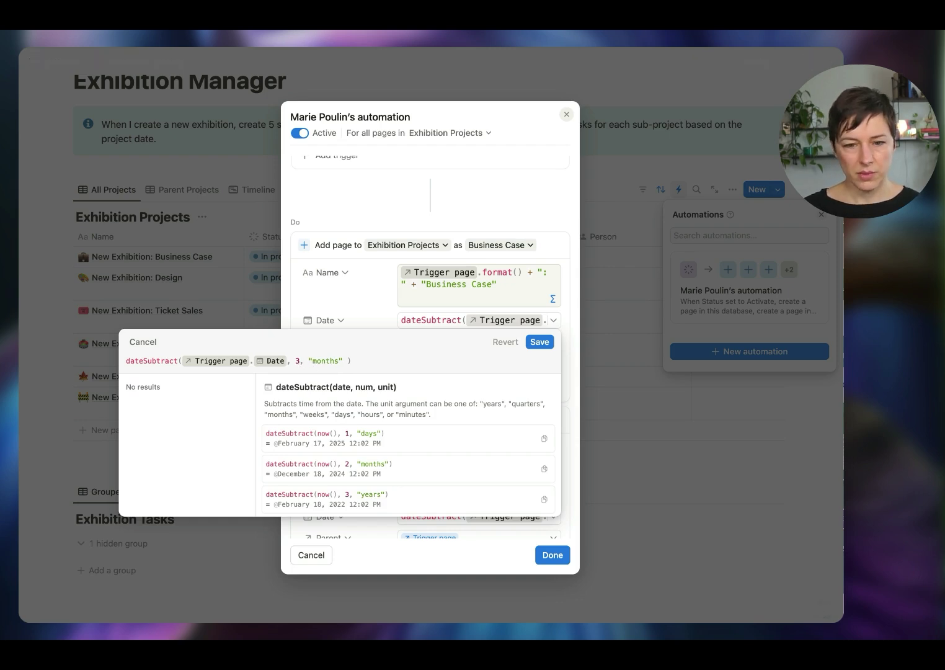
pyautogui.write('4')
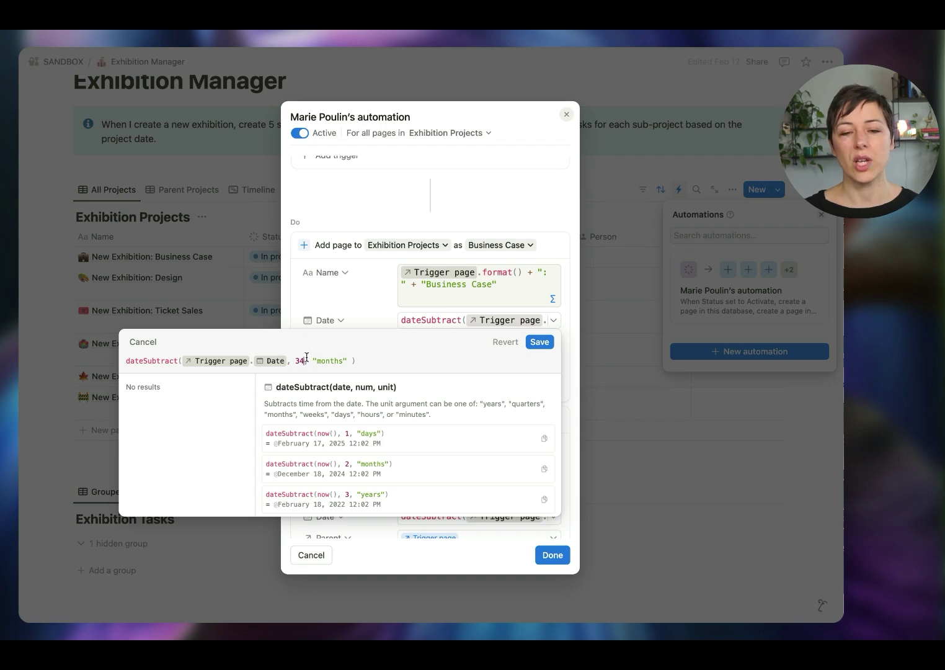
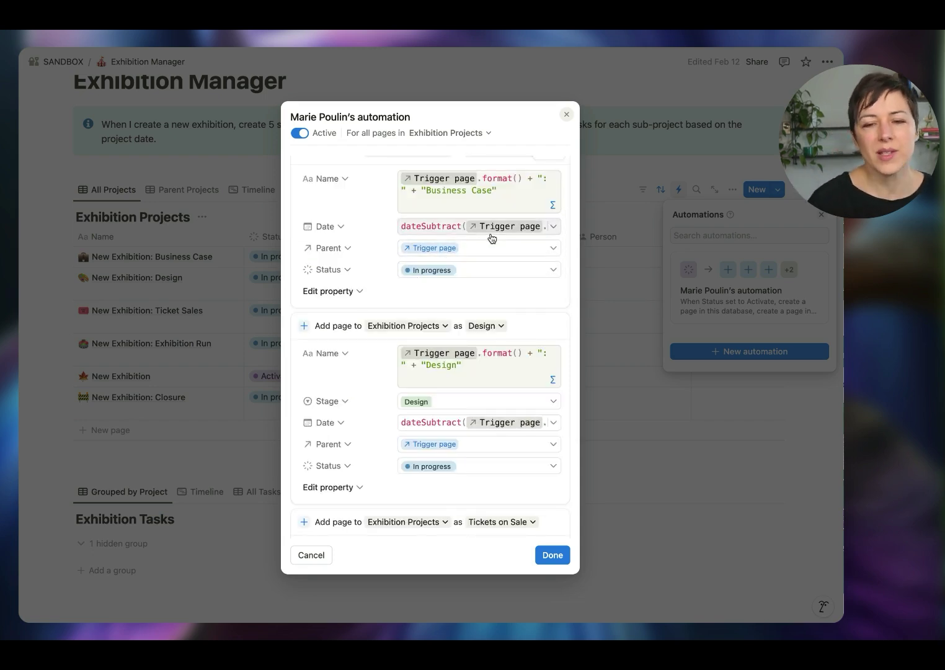
# - Review the options available for the Business Case action and the template choices for the Design action, keeping the Design template
pyautogui.scroll(3, 451, 212)
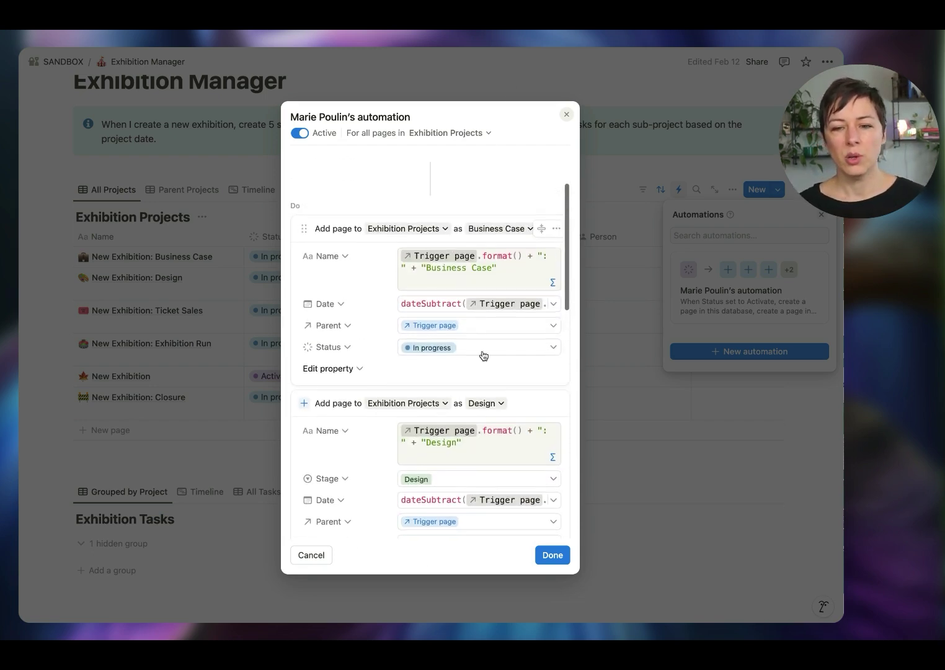
pyautogui.click(556, 228)
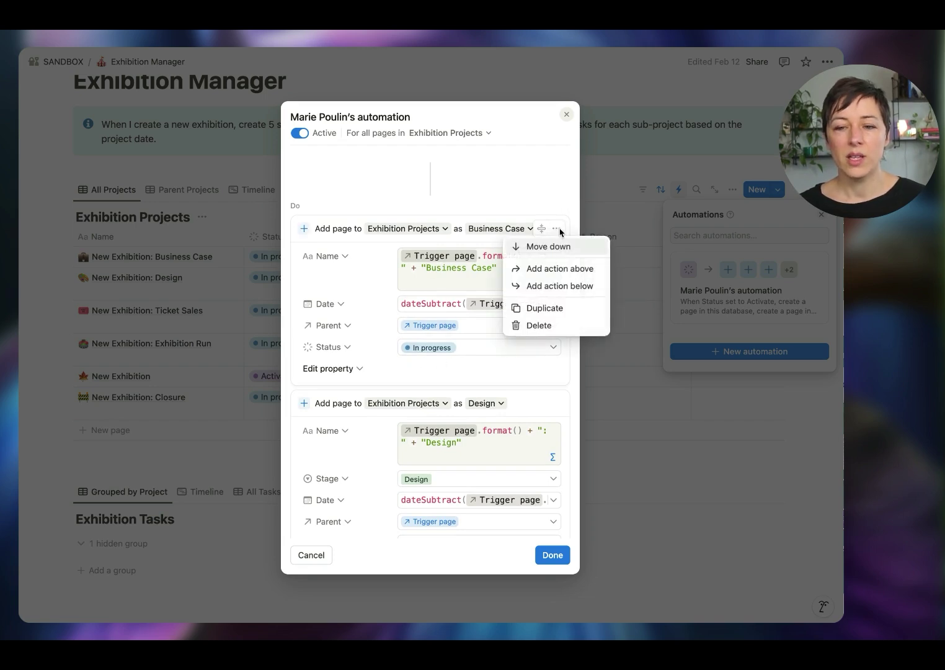
pyautogui.click(340, 404)
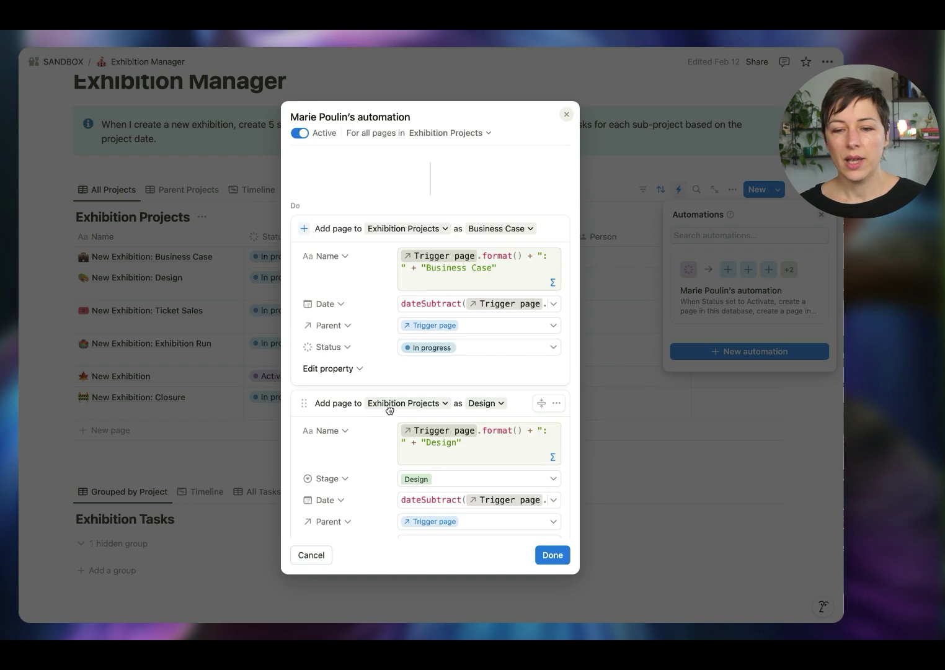
pyautogui.scroll(-5, 397, 397)
pyautogui.click(481, 267)
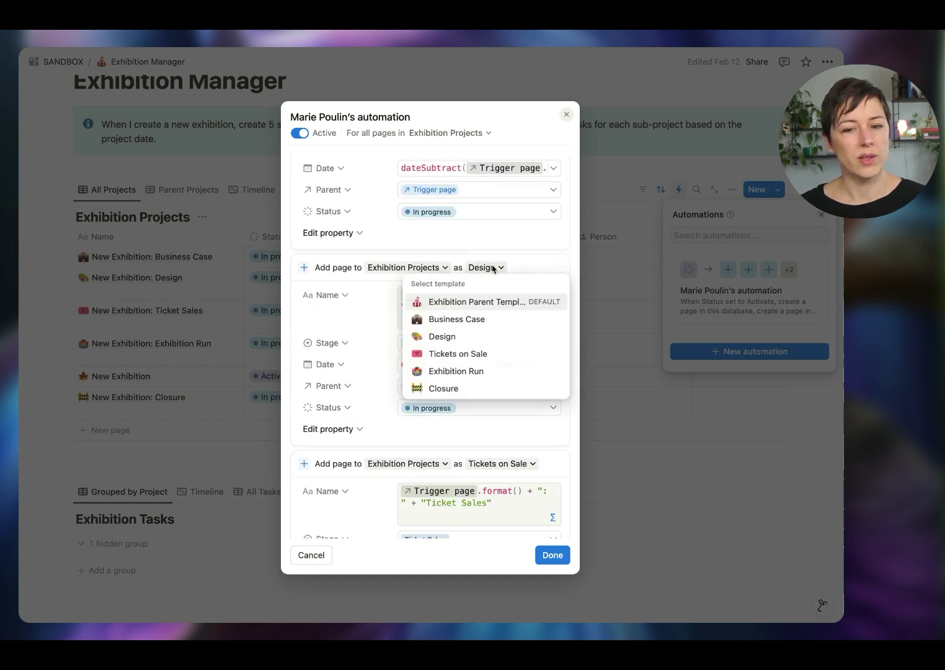
pyautogui.click(466, 338)
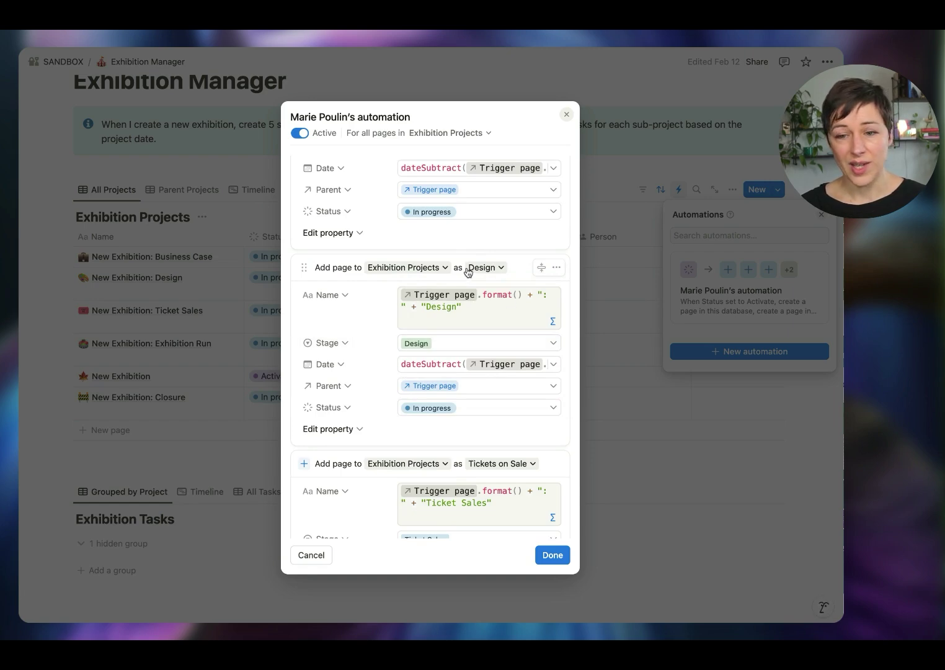
# - Remove the Stage property from the Design action and recheck its template choices
pyautogui.click(345, 352)
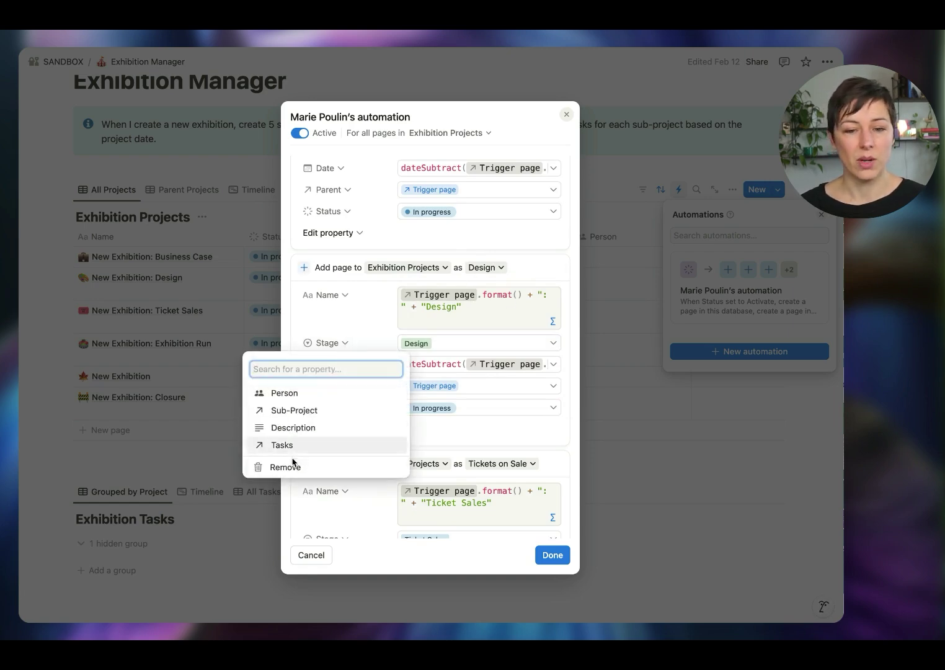
pyautogui.press('Escape')
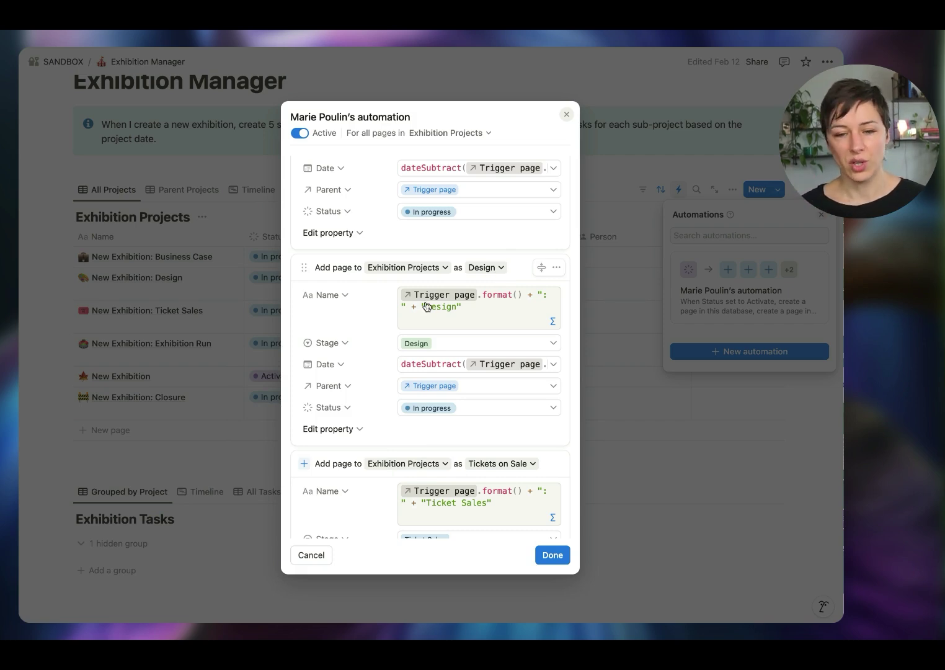
pyautogui.click(343, 342)
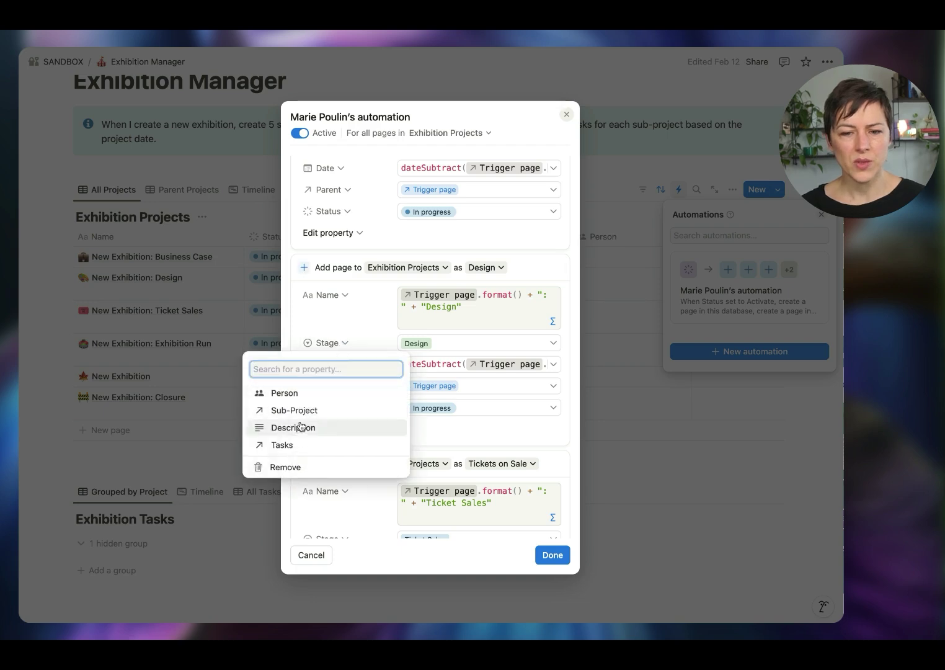
pyautogui.click(299, 467)
pyautogui.click(491, 268)
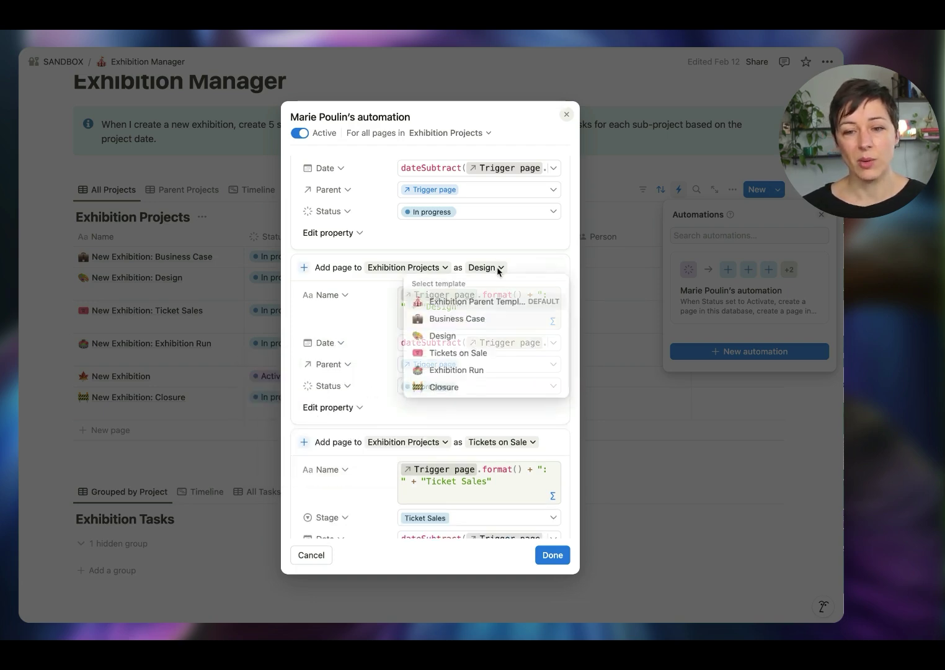
pyautogui.click(347, 321)
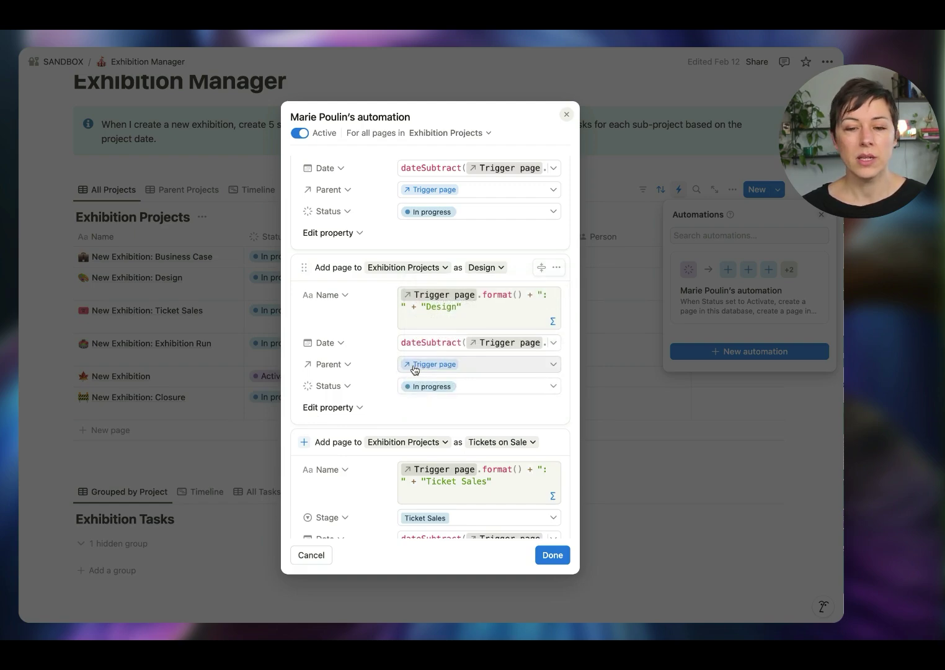
# - Examine the date formulas of the Design, Exhibition Run and Closure actions and look over the Tickets on Sale action's properties
pyautogui.click(426, 341)
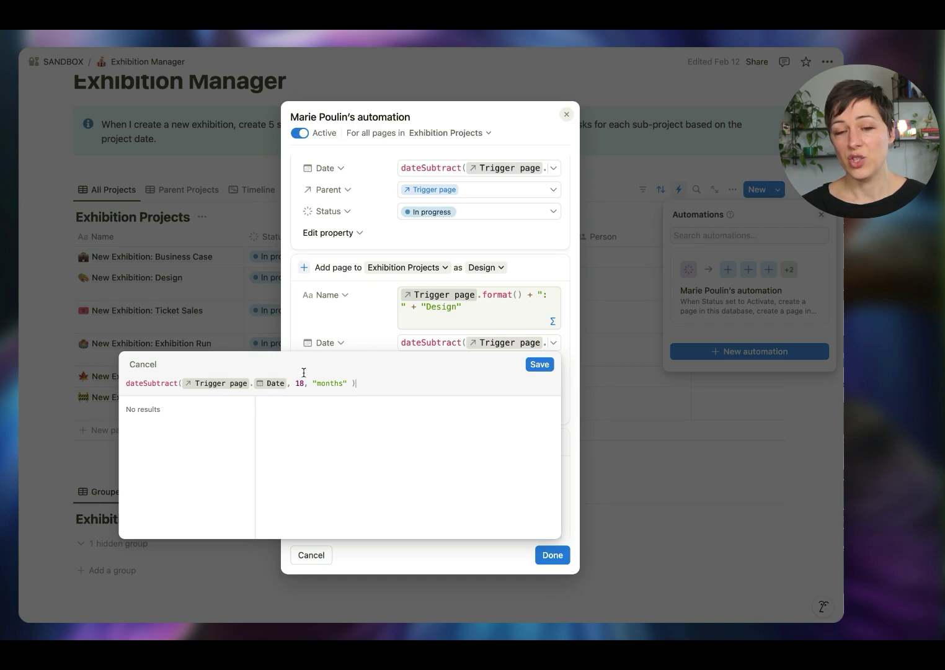
pyautogui.click(353, 327)
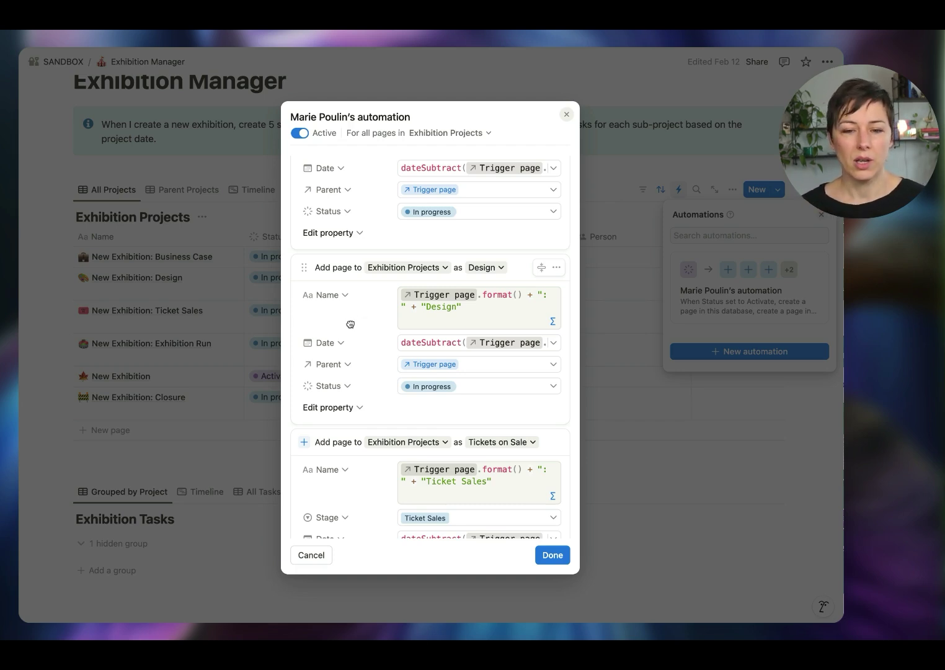
pyautogui.scroll(-2, 348, 324)
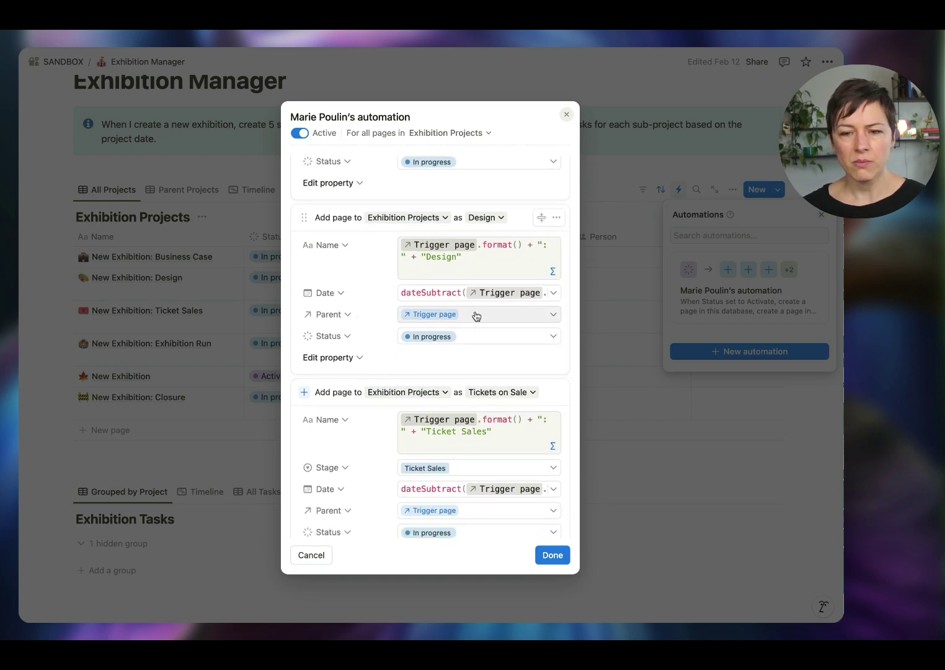
pyautogui.scroll(-4, 471, 347)
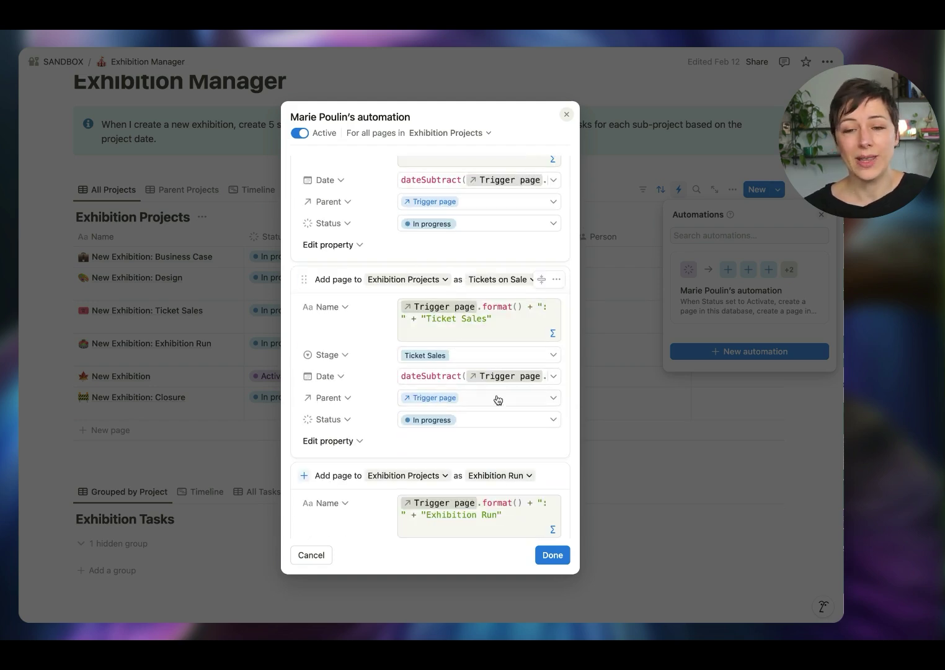
pyautogui.scroll(-5, 475, 276)
pyautogui.scroll(-2, 475, 275)
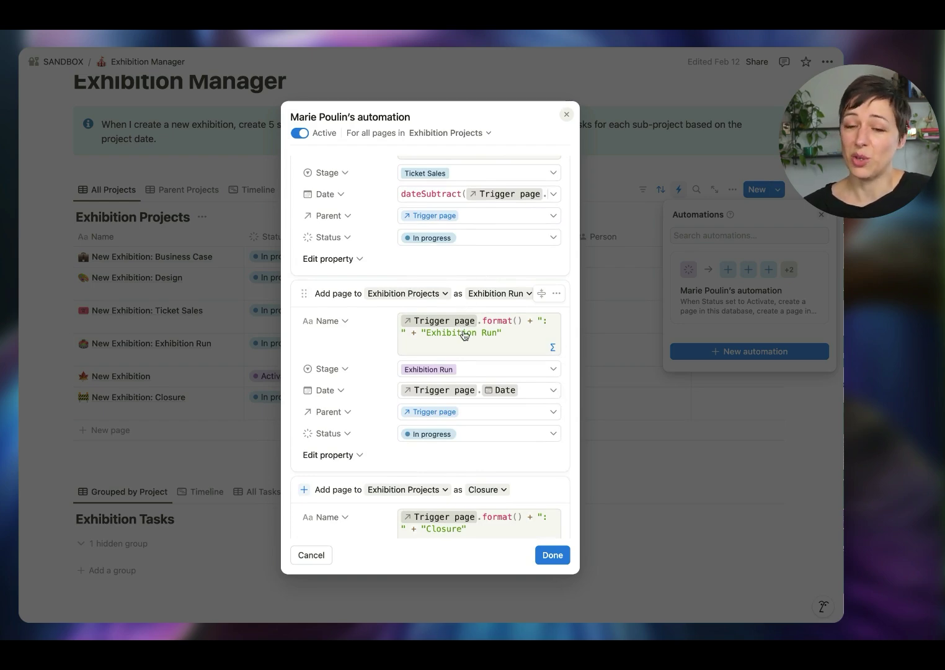
pyautogui.click(521, 393)
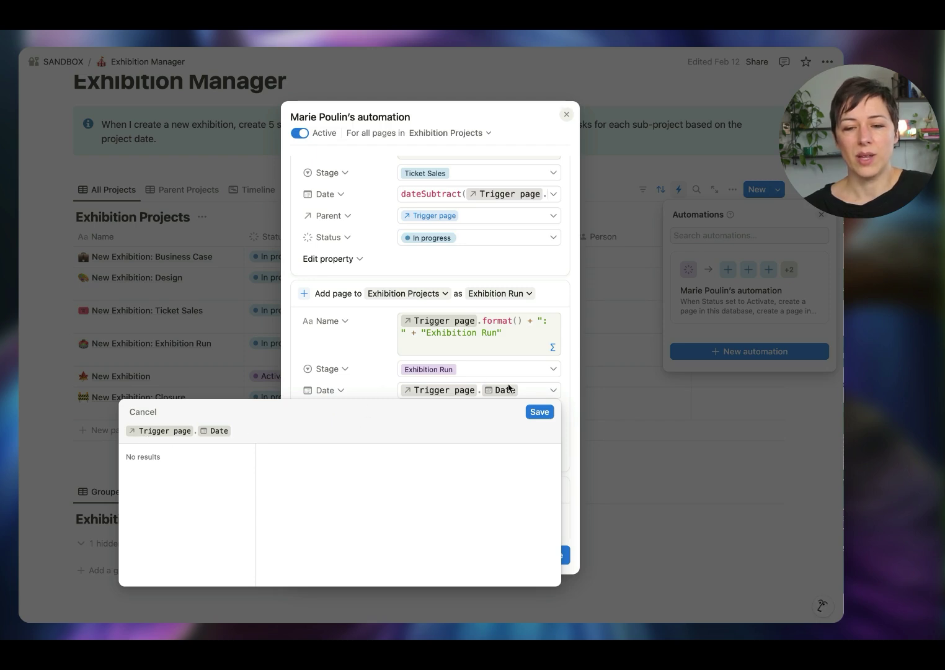
pyautogui.click(527, 392)
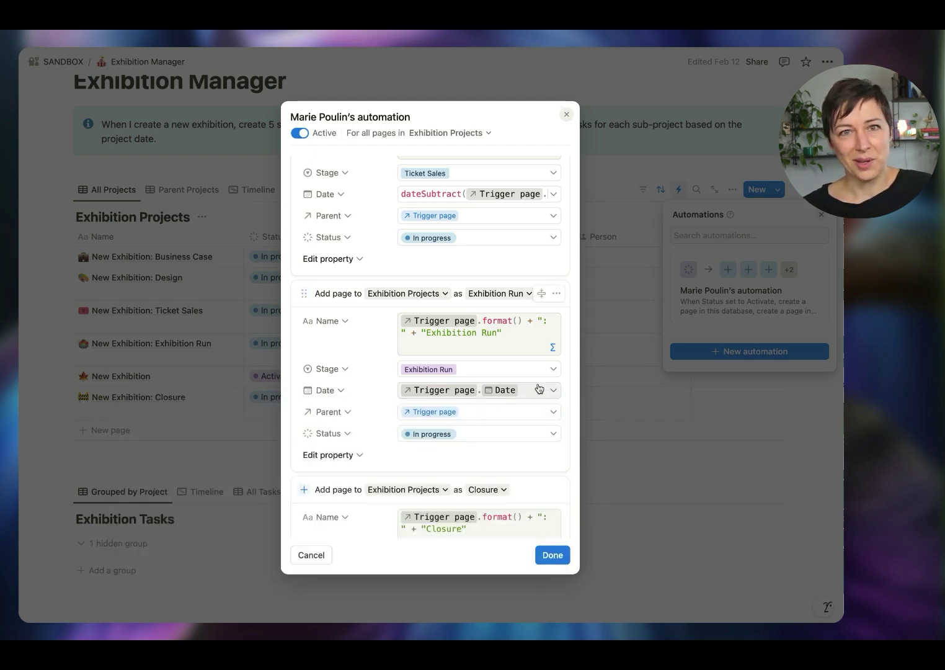
pyautogui.scroll(-3, 415, 355)
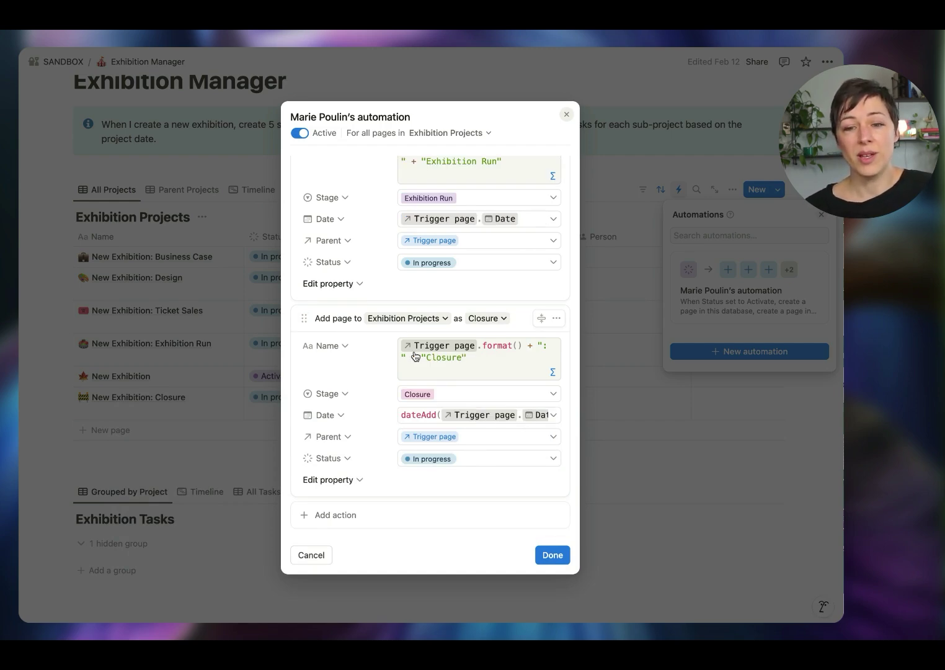
pyautogui.click(426, 417)
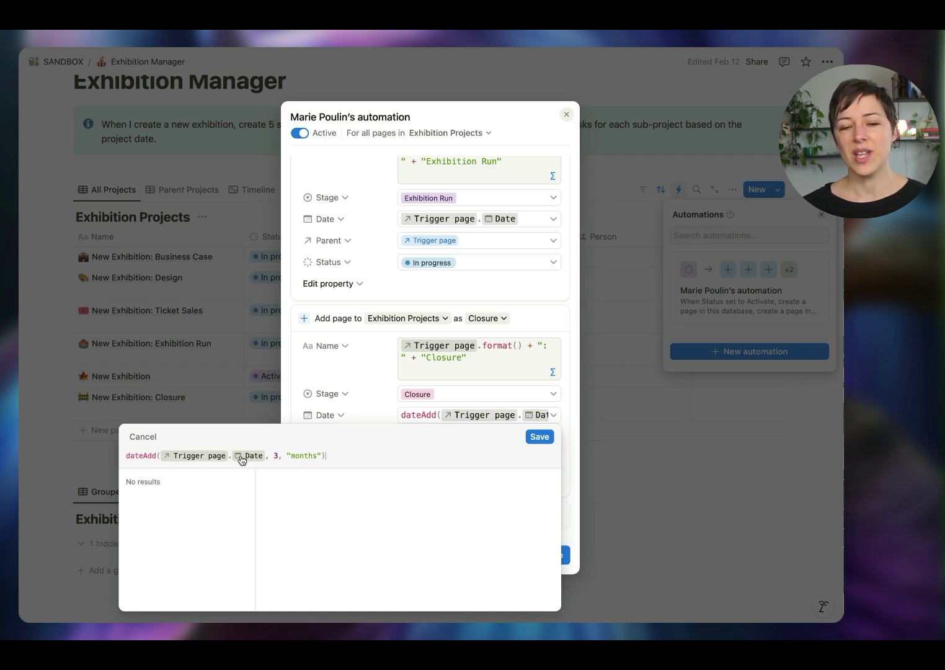
pyautogui.click(357, 417)
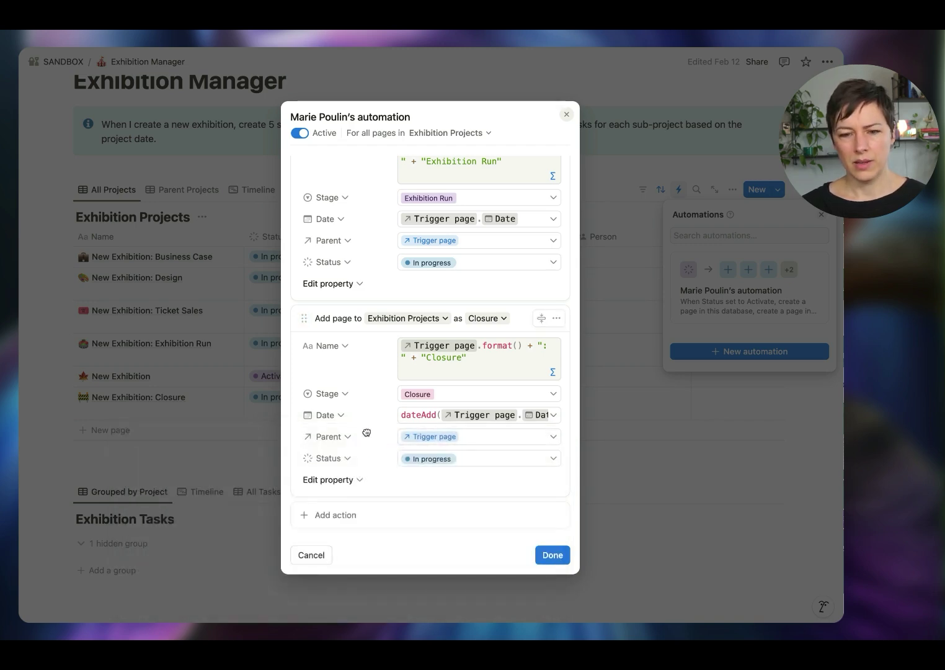
# - Remove the Stage property from the Closure action and save the automation
pyautogui.click(345, 393)
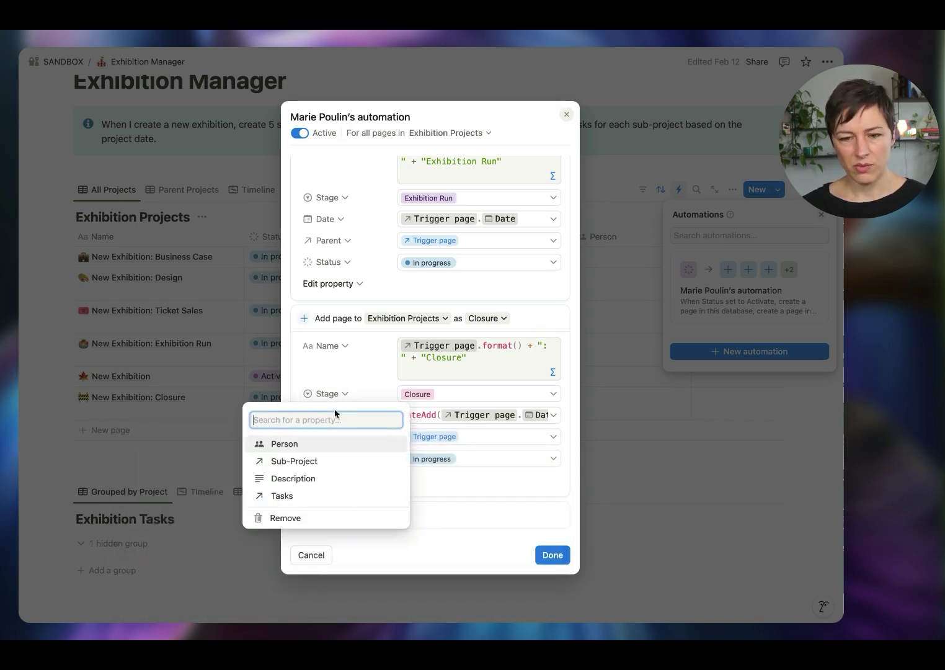
pyautogui.click(298, 515)
pyautogui.scroll(3, 449, 378)
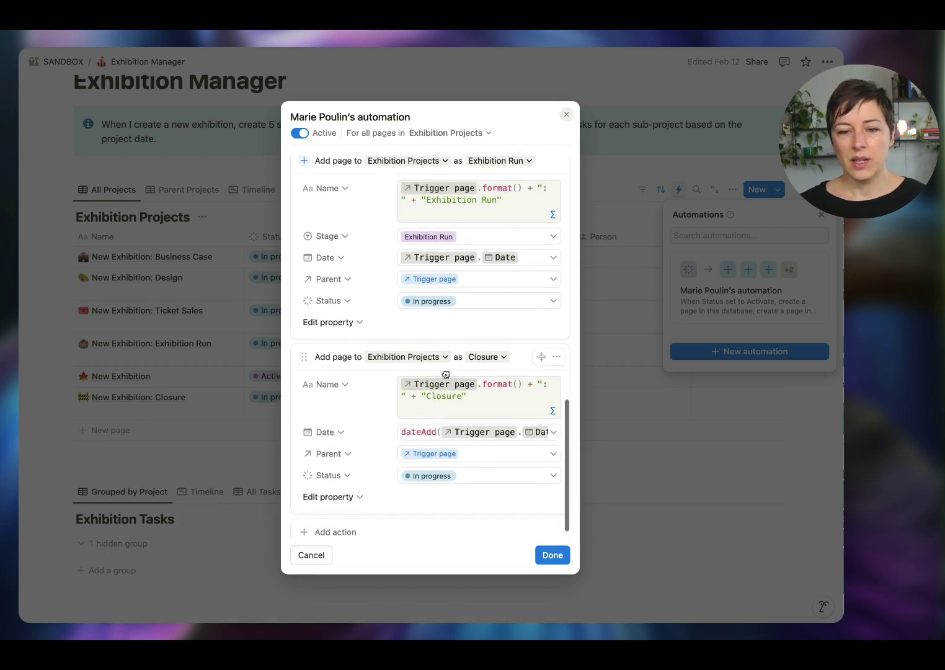
pyautogui.scroll(15, 450, 378)
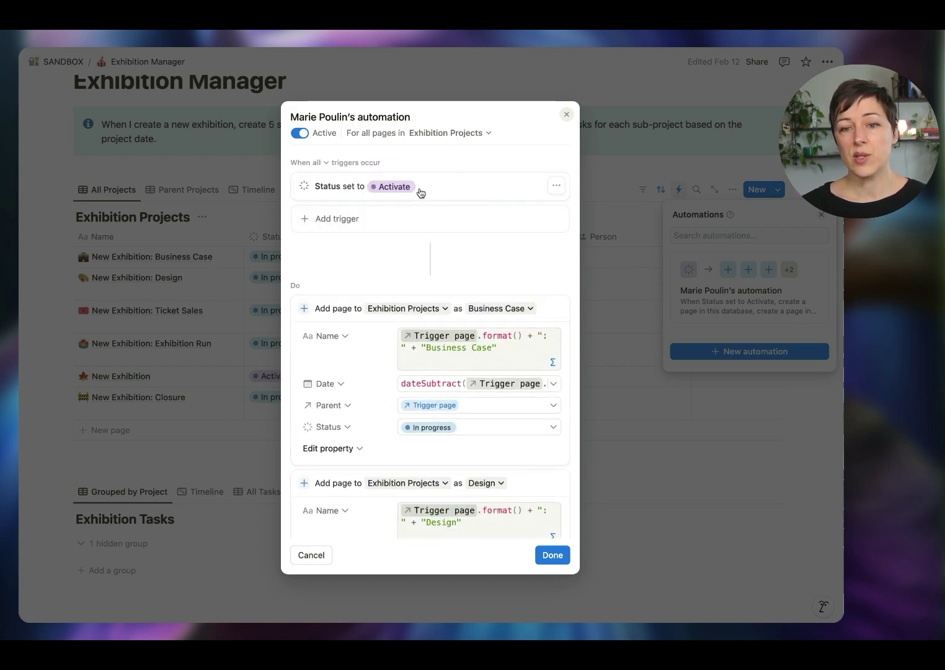
pyautogui.click(562, 555)
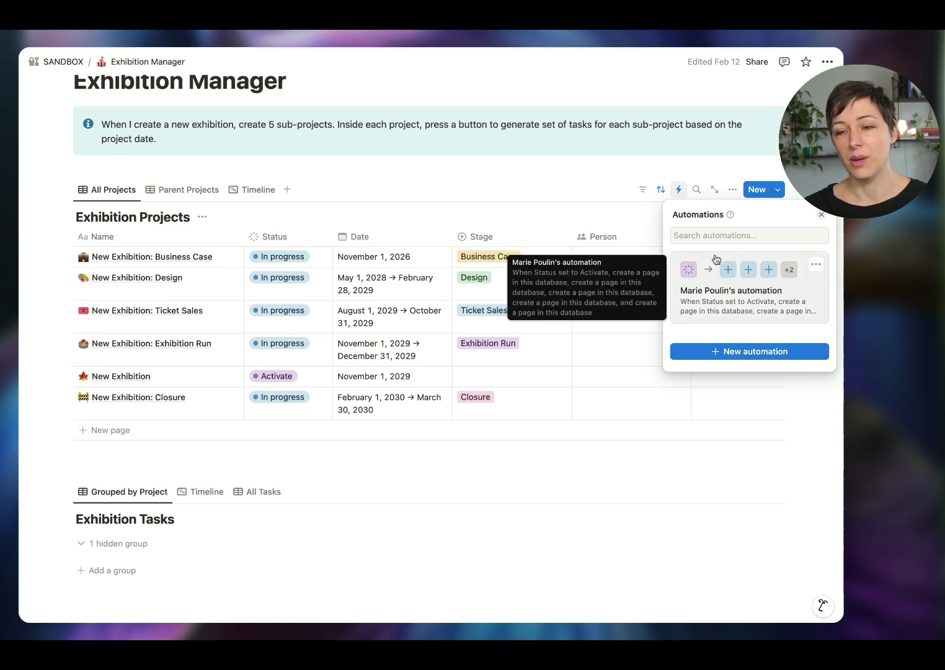
# - Reopen the Exhibition Projects automation and examine the Business Case action's date formula
pyautogui.click(717, 263)
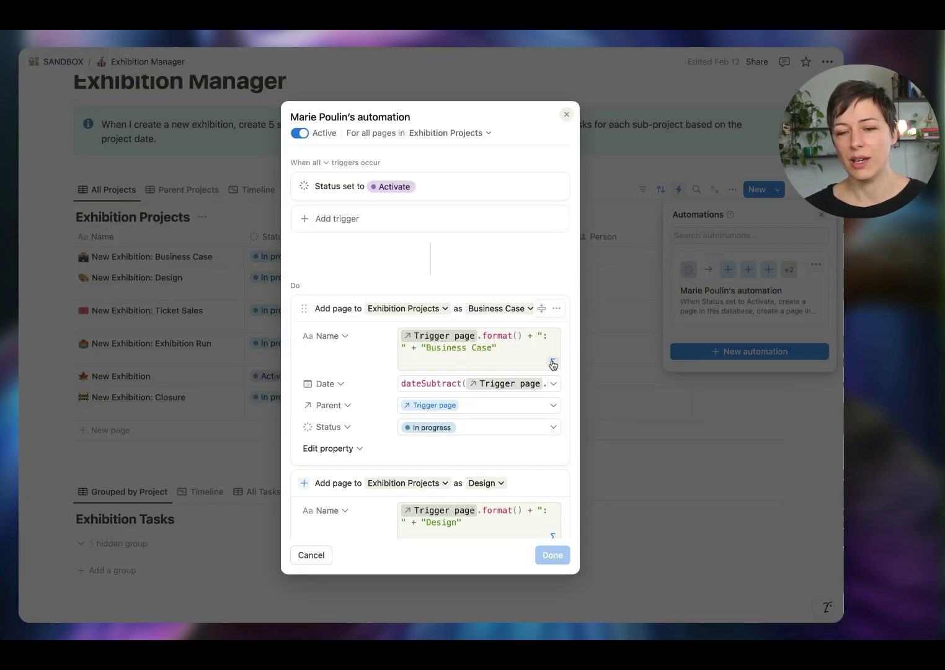
pyautogui.click(406, 385)
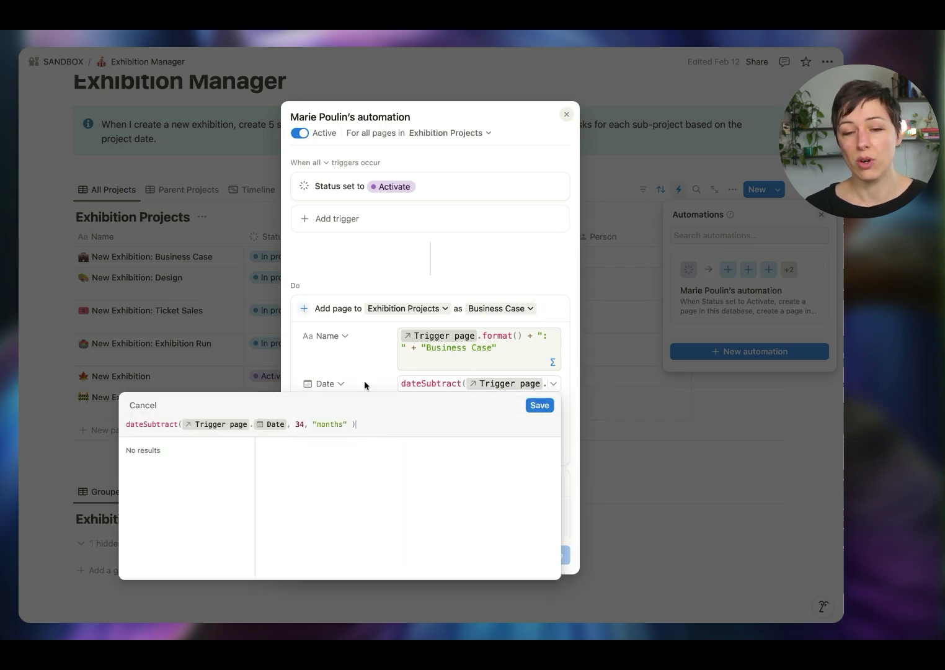
pyautogui.click(375, 380)
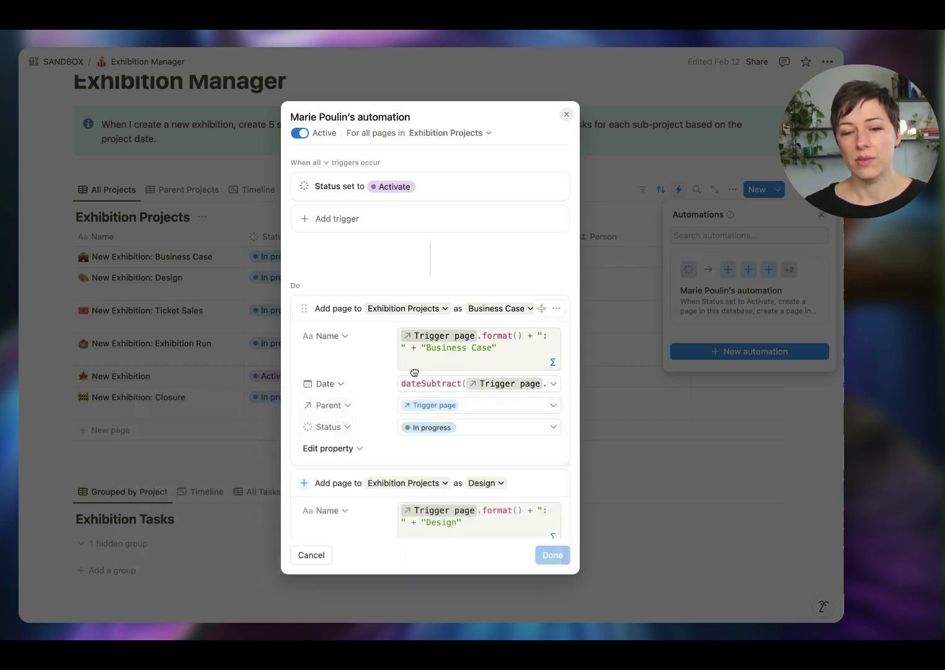
# - Append an automation action that adds a page to Exhibition Projects using the Business Case template
pyautogui.scroll(-10, 403, 401)
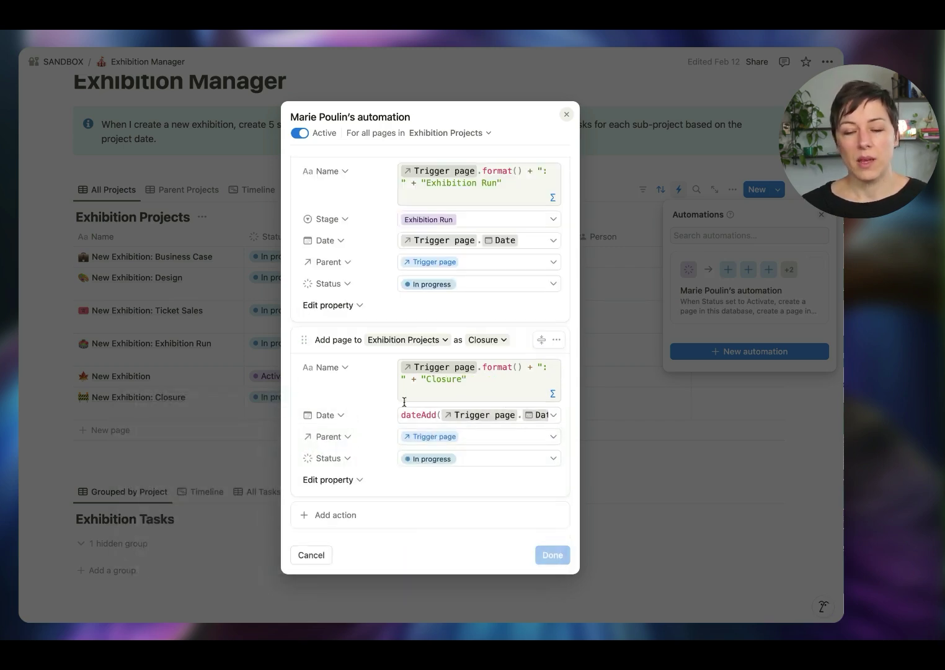
pyautogui.click(335, 514)
pyautogui.click(372, 384)
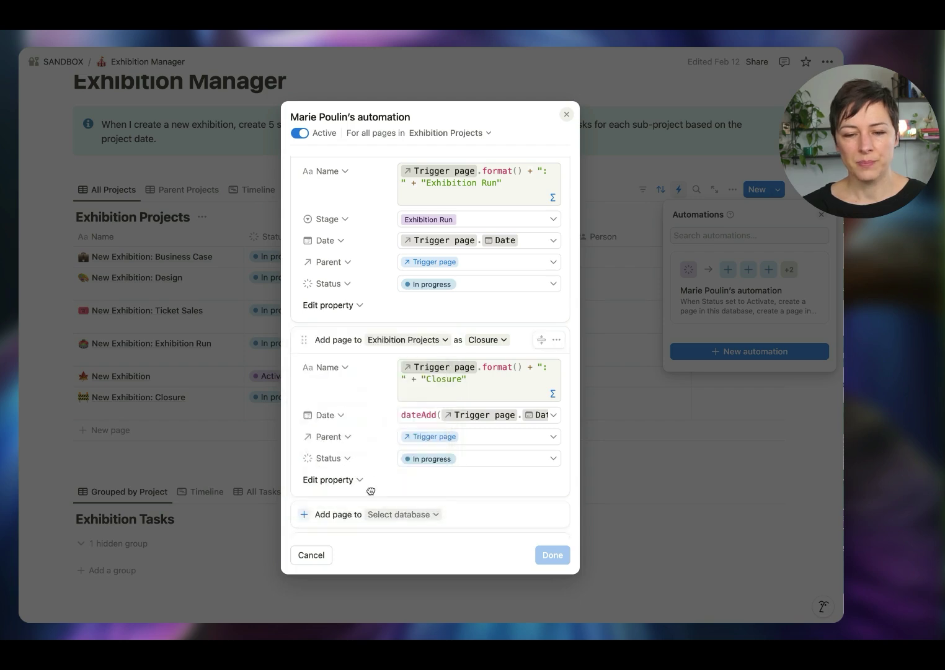
pyautogui.click(394, 514)
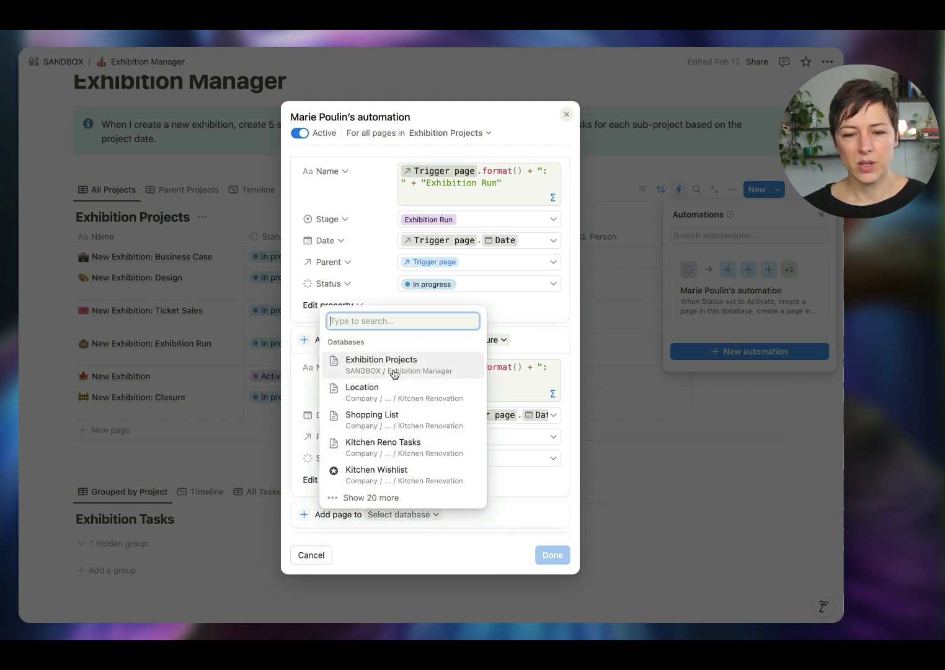
pyautogui.click(403, 371)
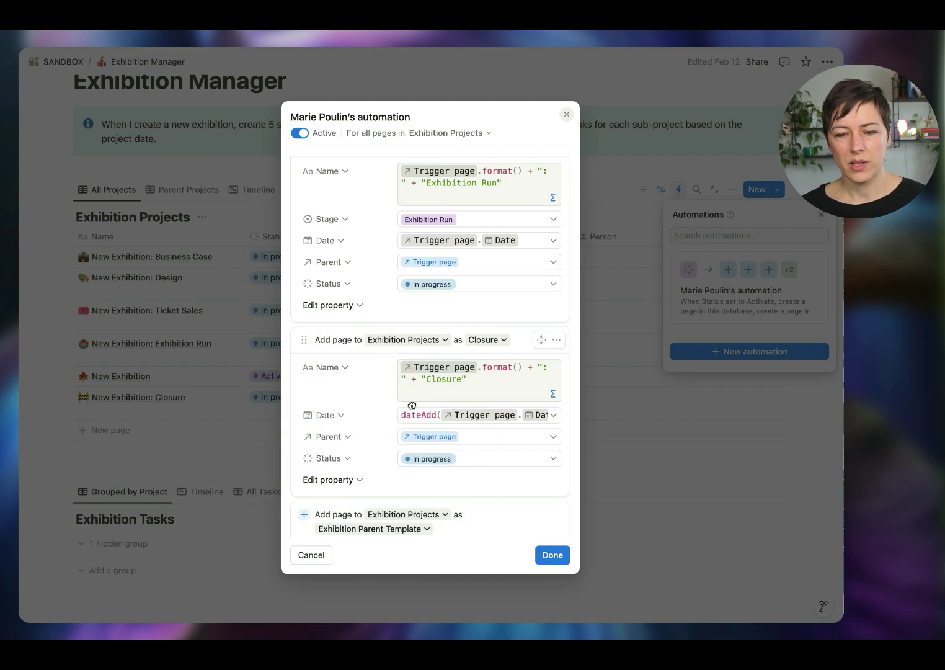
pyautogui.scroll(-3, 406, 397)
pyautogui.click(372, 431)
pyautogui.click(374, 483)
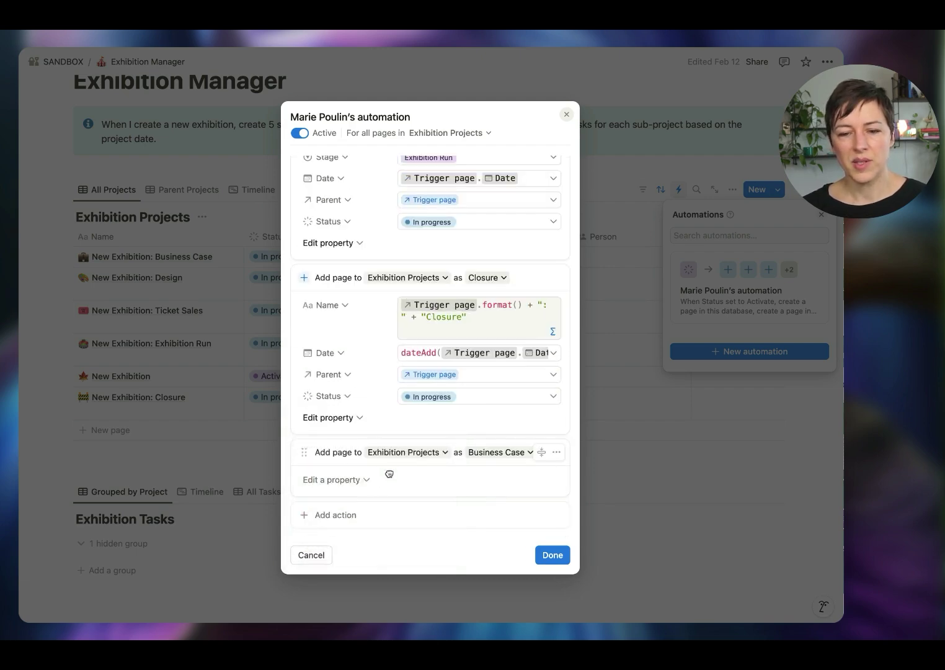
# - Add a Date property to the new Business Case action and enter Trigger page.Date as its custom formula
pyautogui.click(363, 481)
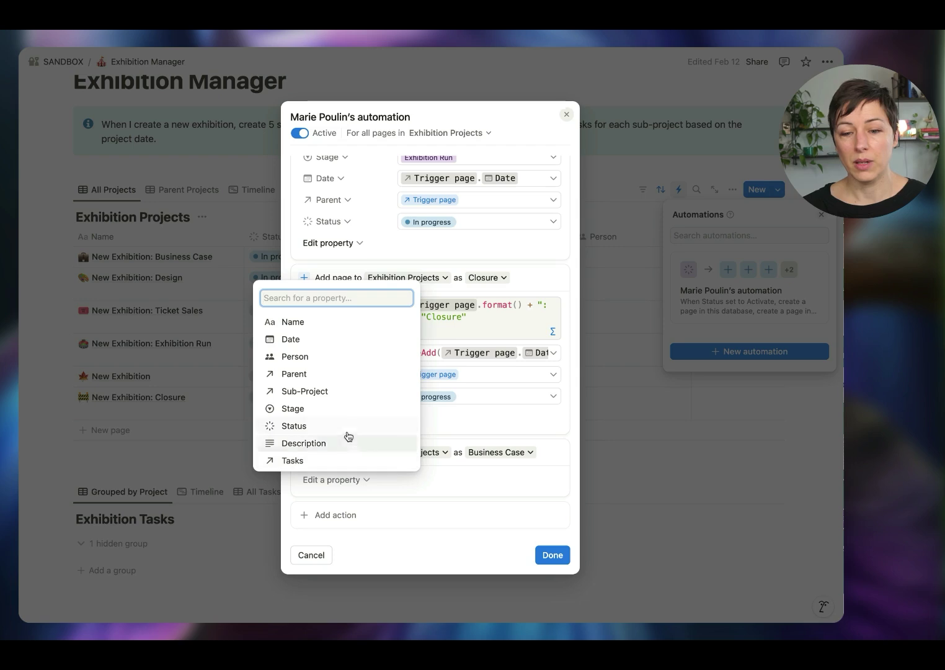
pyautogui.click(347, 346)
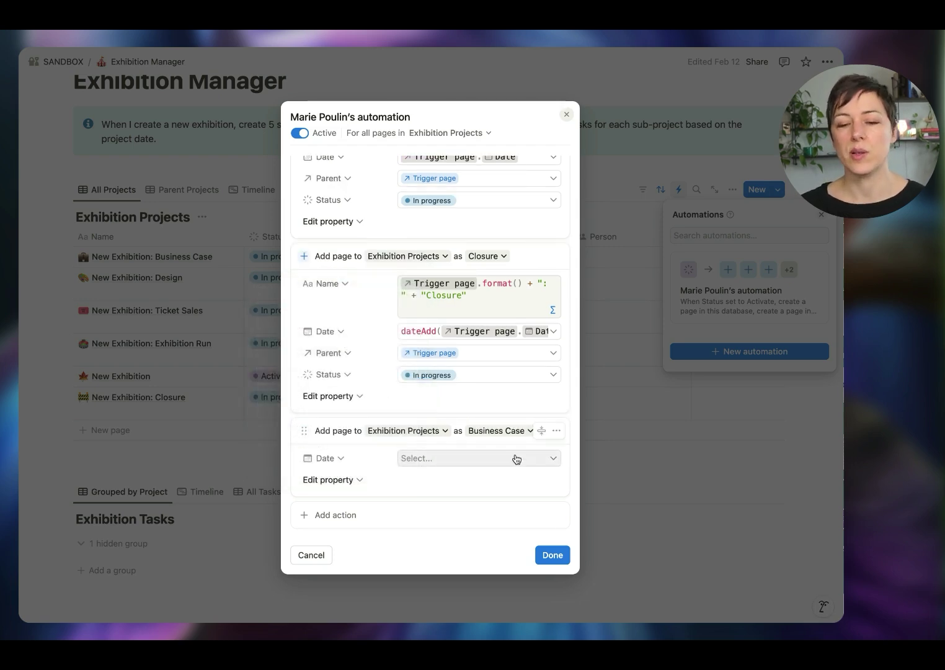
pyautogui.click(553, 458)
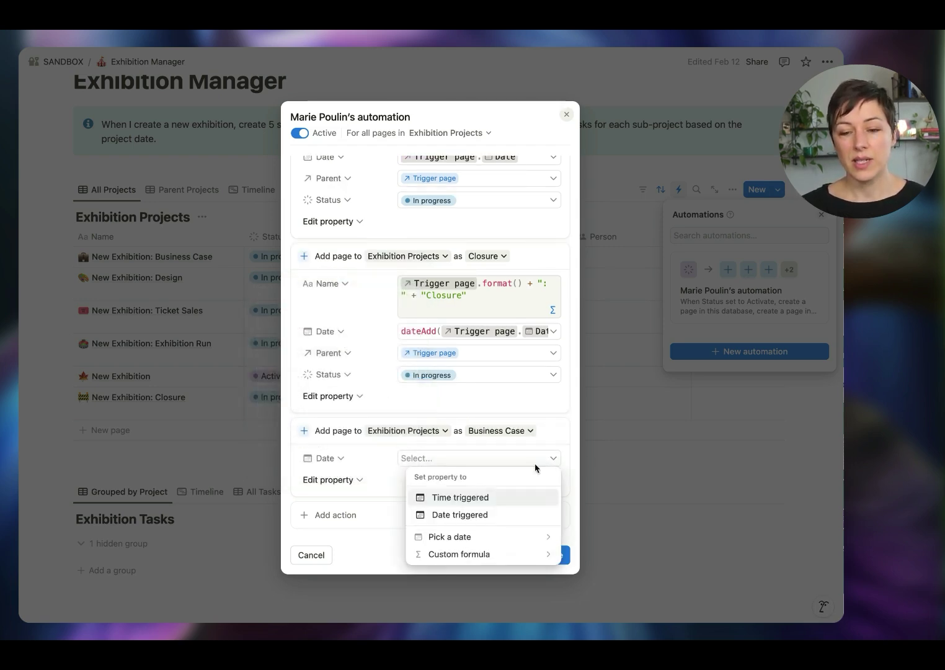
pyautogui.click(506, 554)
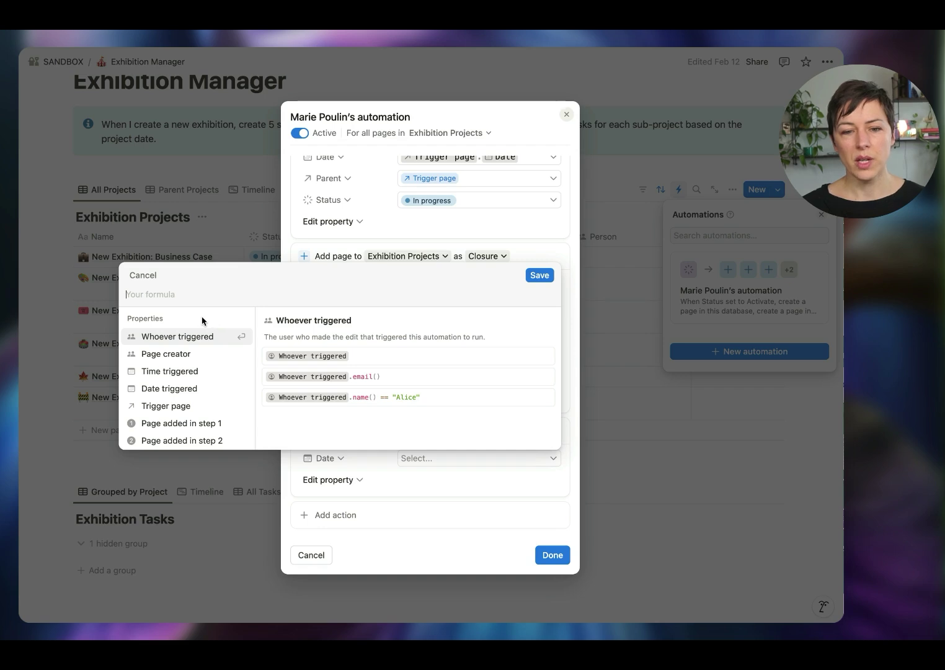
pyautogui.write('tri')
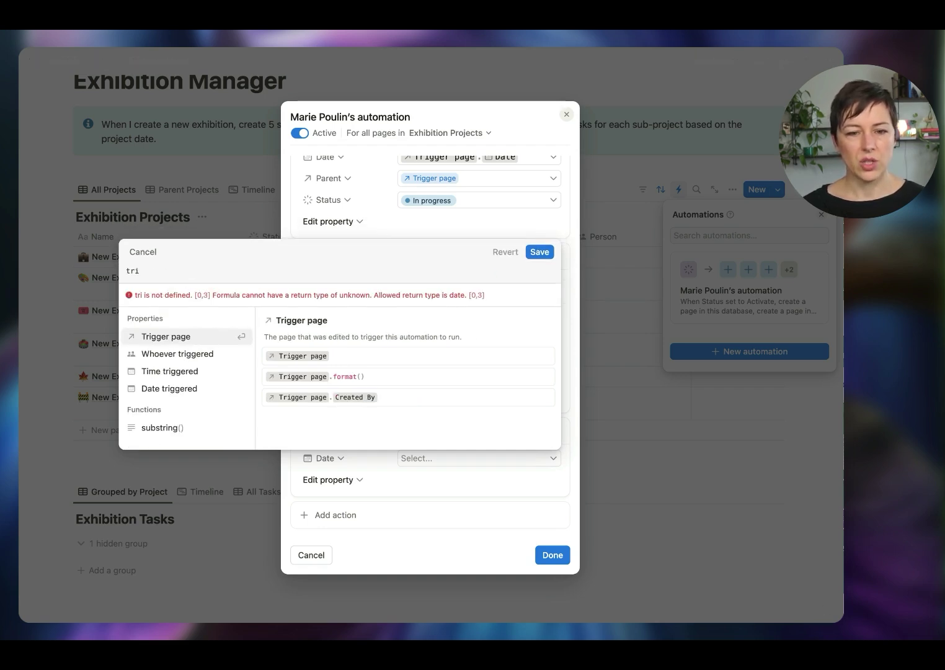
pyautogui.press('Return')
pyautogui.write('.')
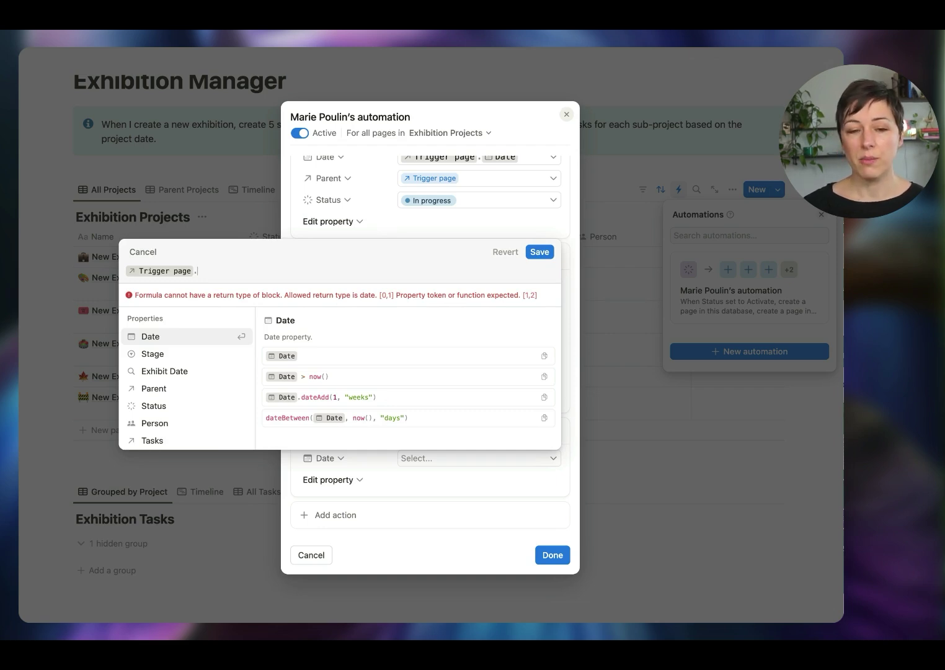
pyautogui.press('Return')
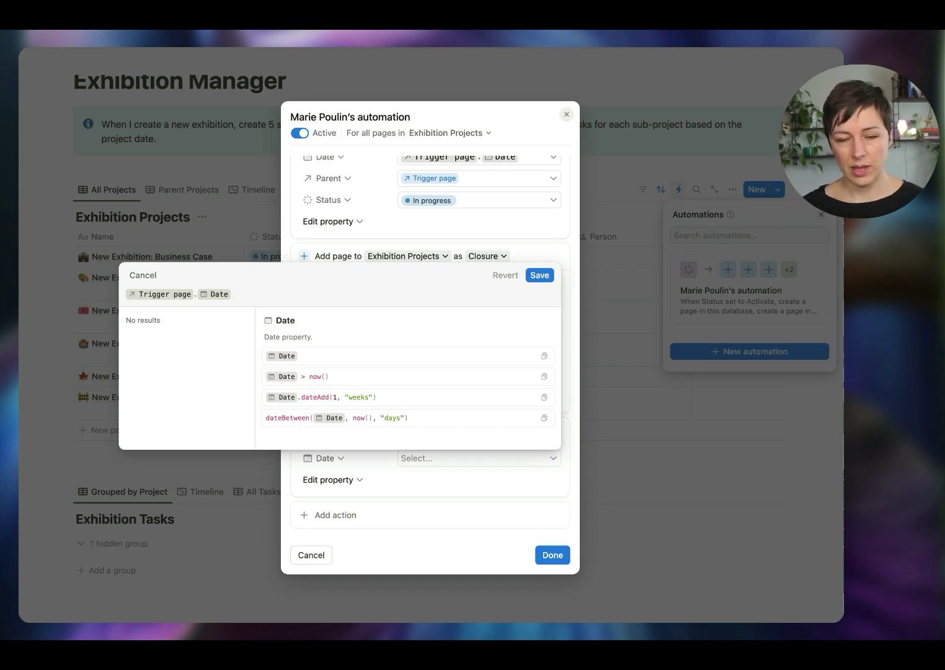
# - Clear the custom date formula and discard the extra Business Case action, leaving the automation editor
pyautogui.hotkey('ctrl', 'a')
pyautogui.press('BackSpace')
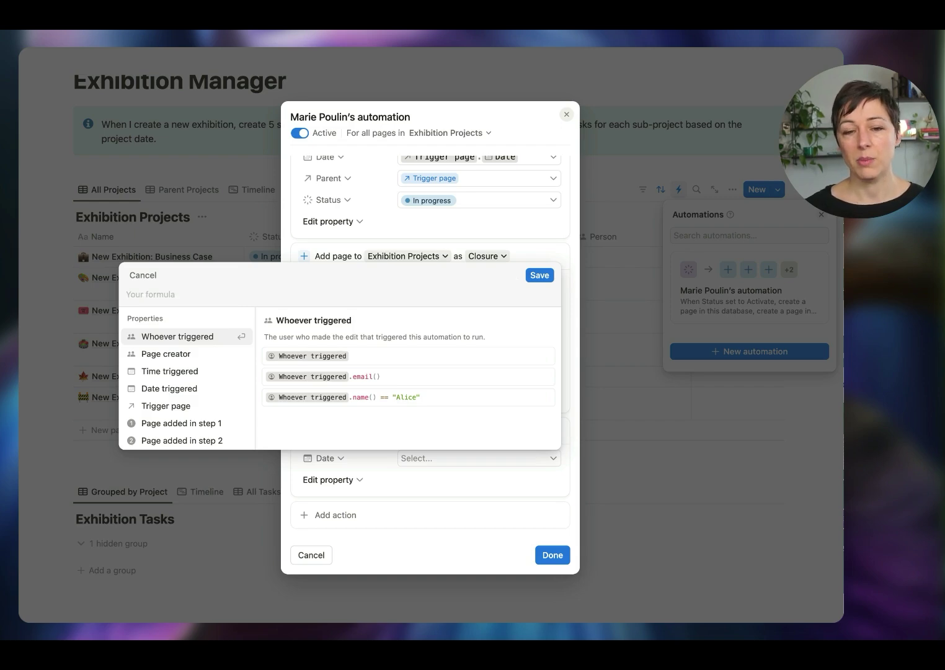
pyautogui.click(522, 245)
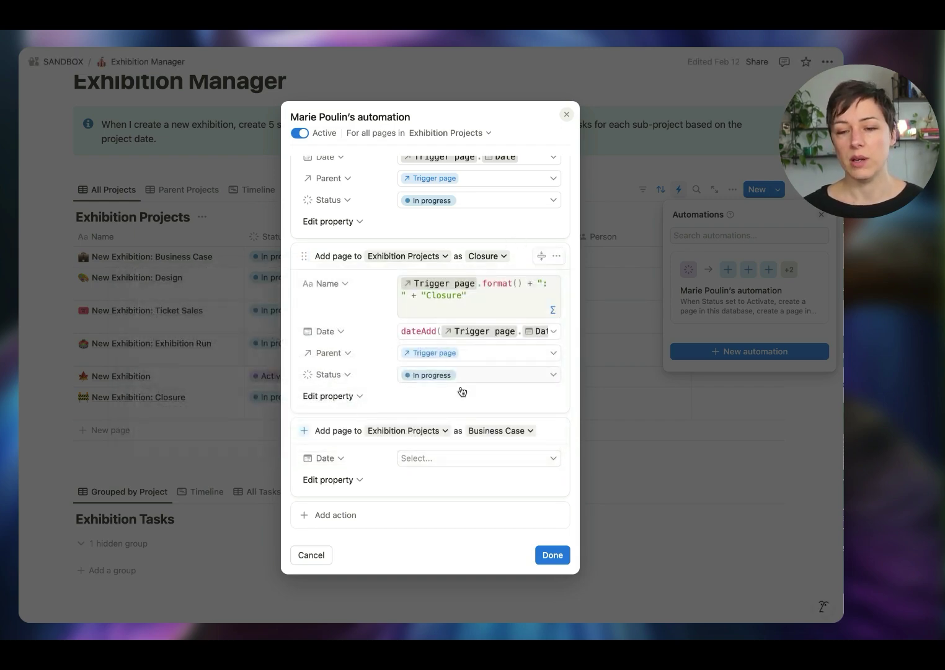
pyautogui.click(557, 430)
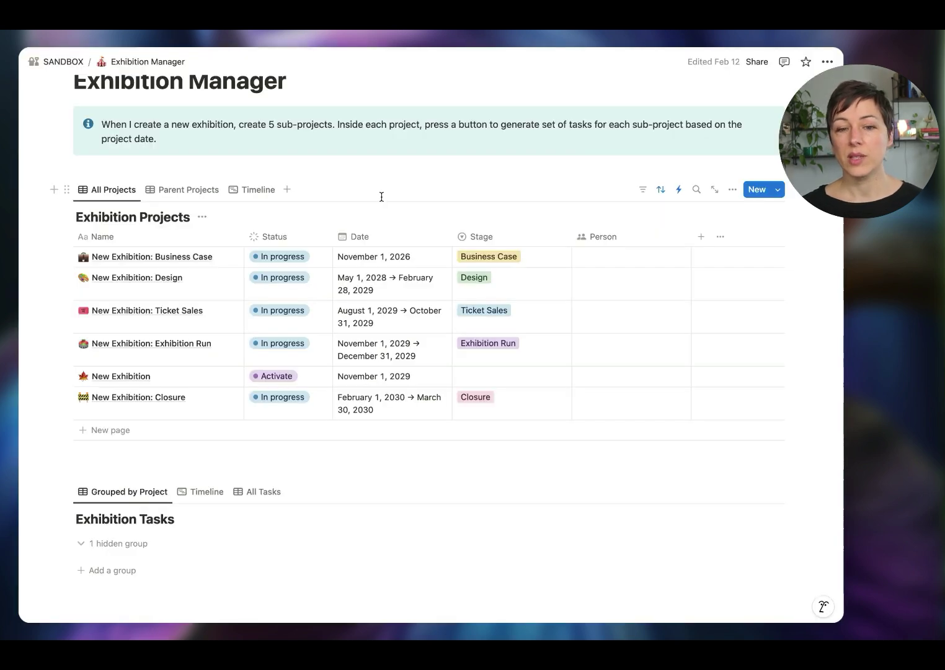
# - Open the New Exhibition page in side peek and switch its Sub Projects to the Table view
pyautogui.moveTo(218, 383)
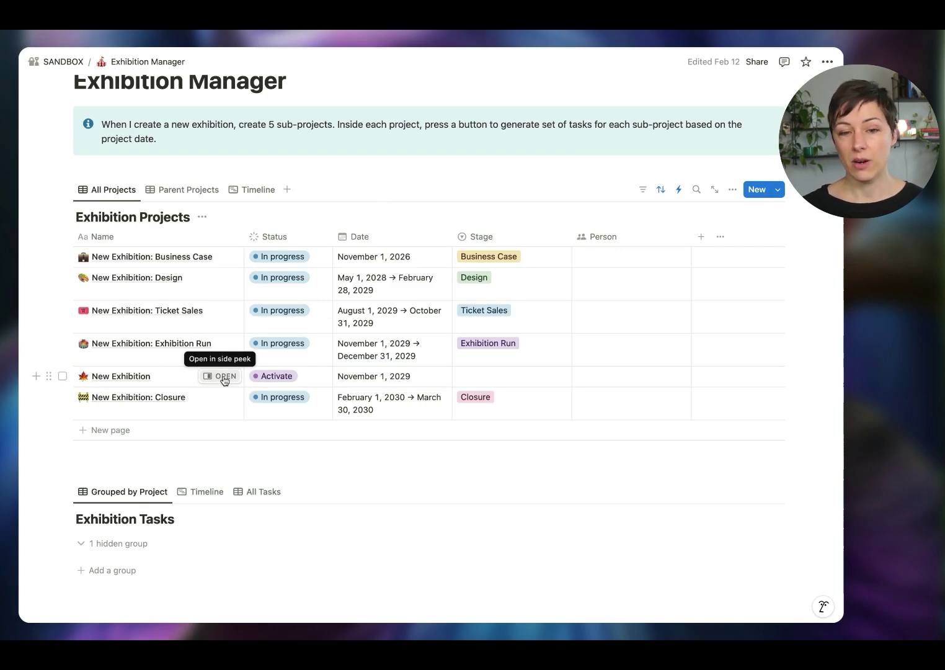
pyautogui.click(223, 376)
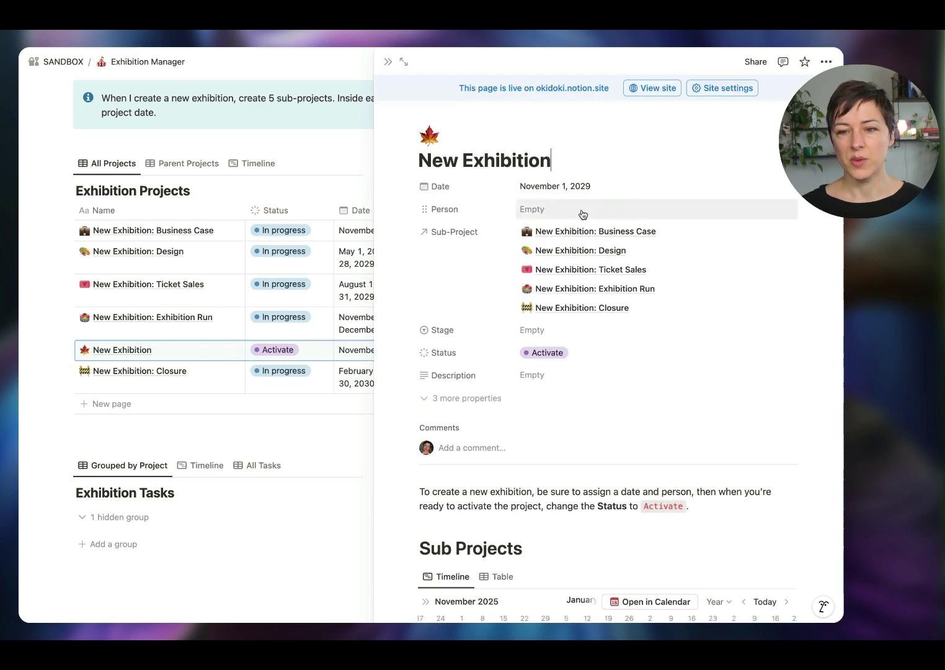
pyautogui.scroll(-5, 630, 247)
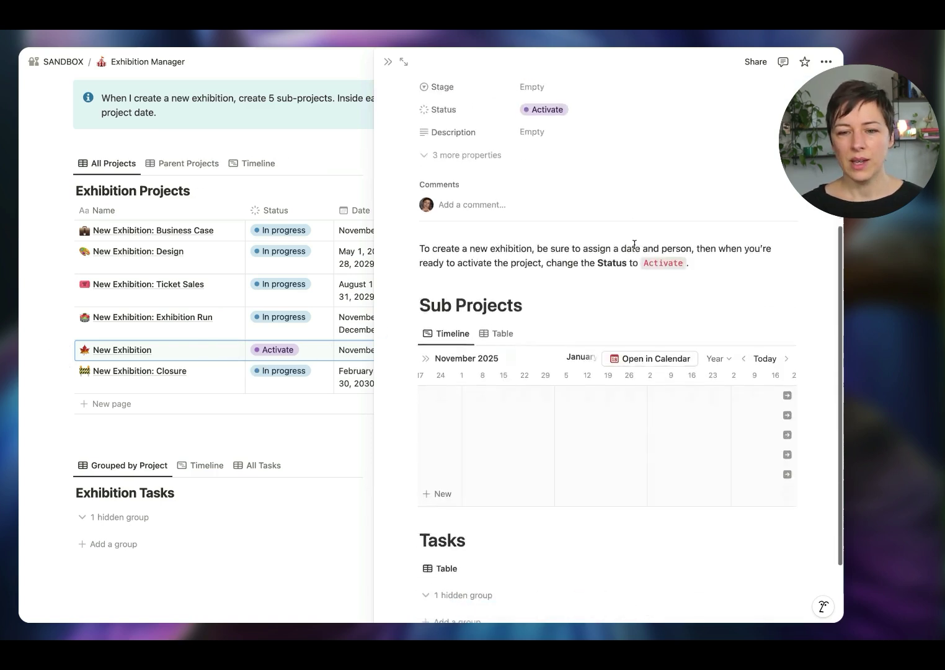
pyautogui.scroll(-2, 620, 245)
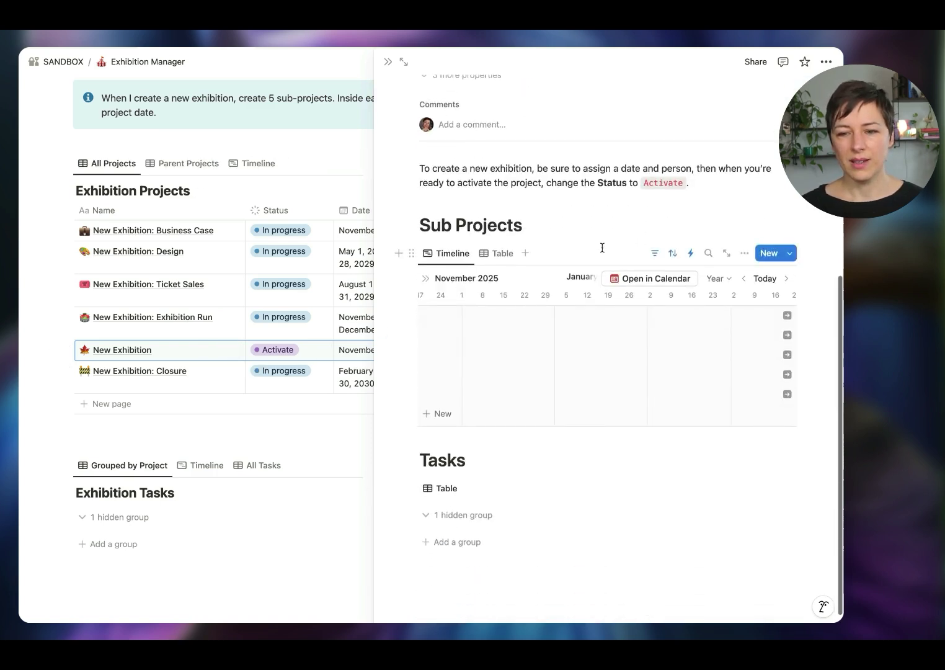
pyautogui.click(496, 253)
pyautogui.scroll(-3, 527, 384)
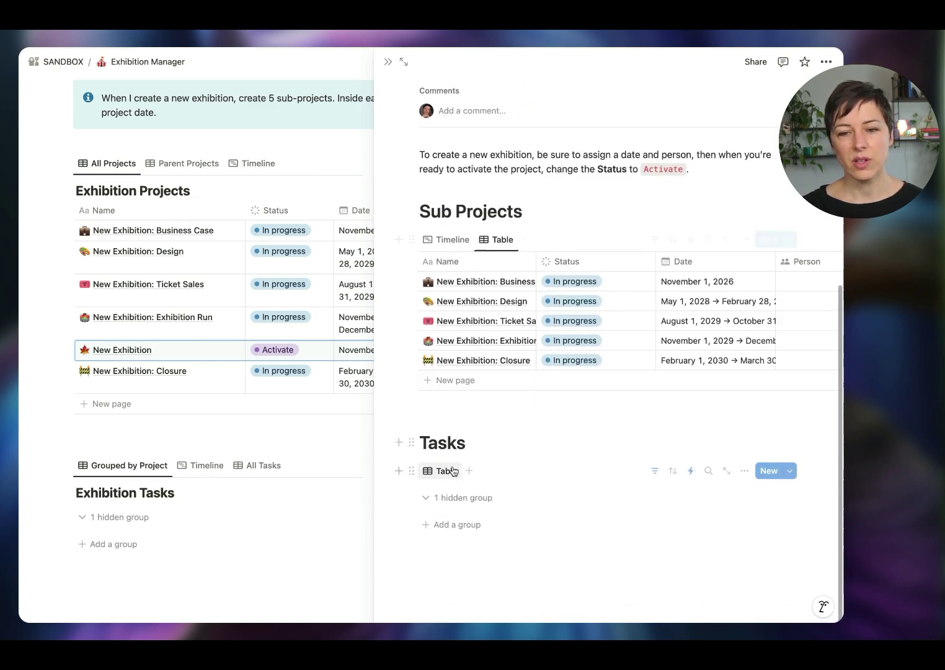
# - Expand the hidden group under Tasks and widen the Name column of the Sub Projects table
pyautogui.click(452, 497)
pyautogui.scroll(-2, 519, 390)
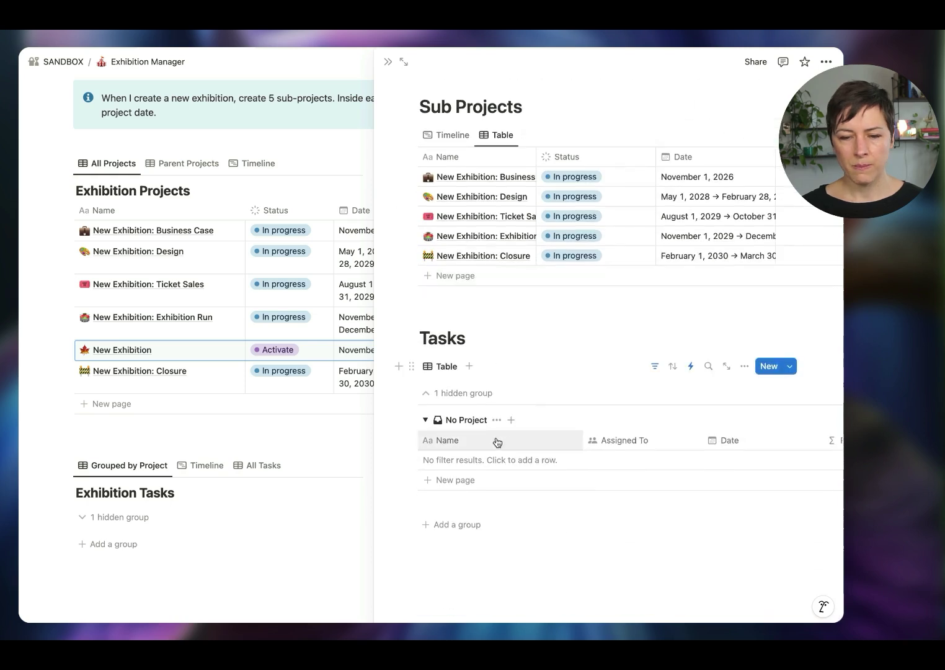
pyautogui.scroll(3, 489, 327)
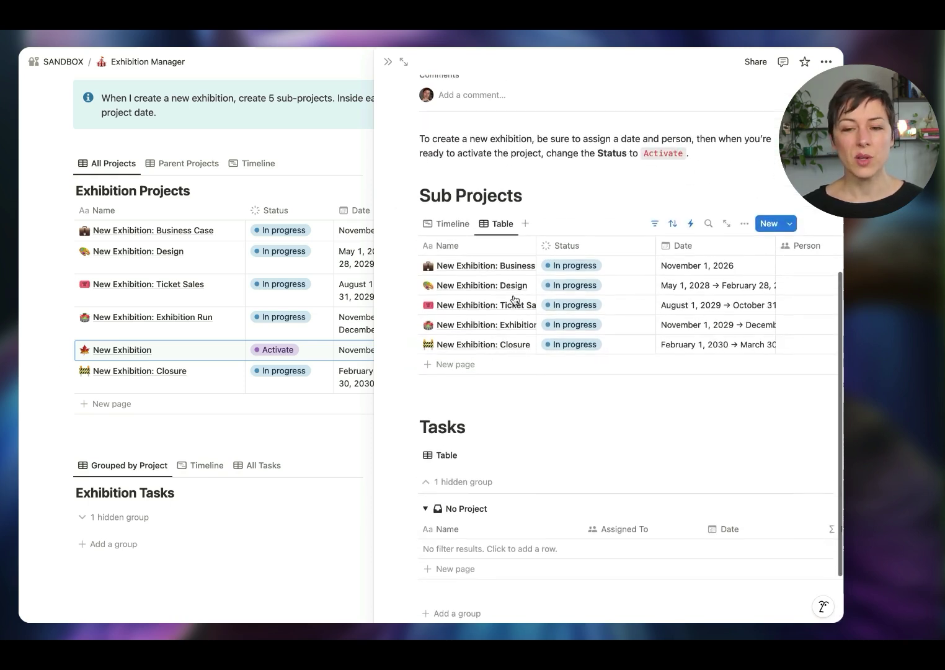
pyautogui.moveTo(536, 248); pyautogui.dragTo(578, 248)
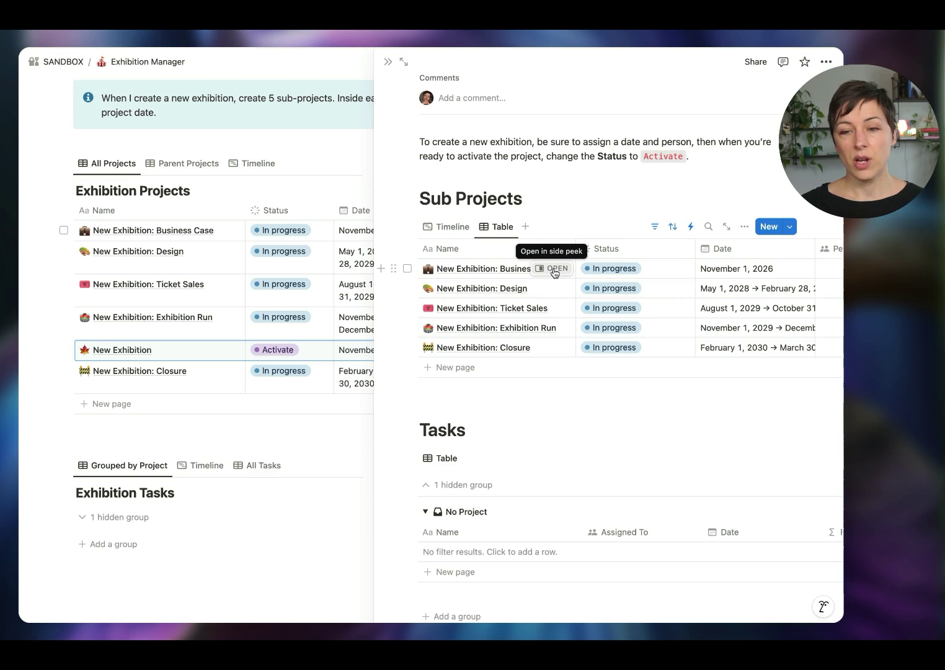
# - Open the Business Case sub-project of New Exhibition and generate its Business Case tasks
pyautogui.click(555, 270)
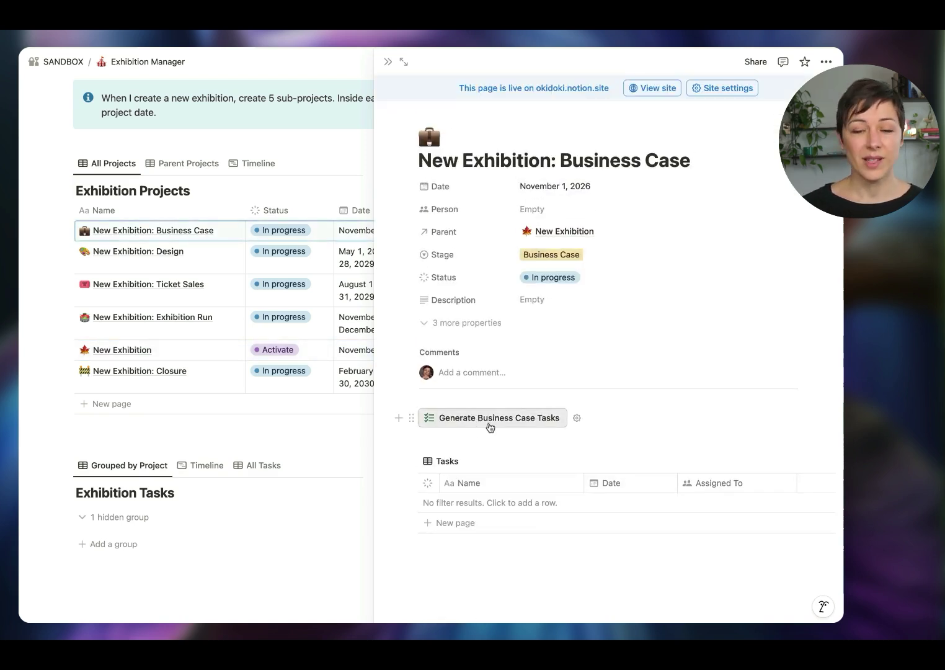
pyautogui.click(529, 427)
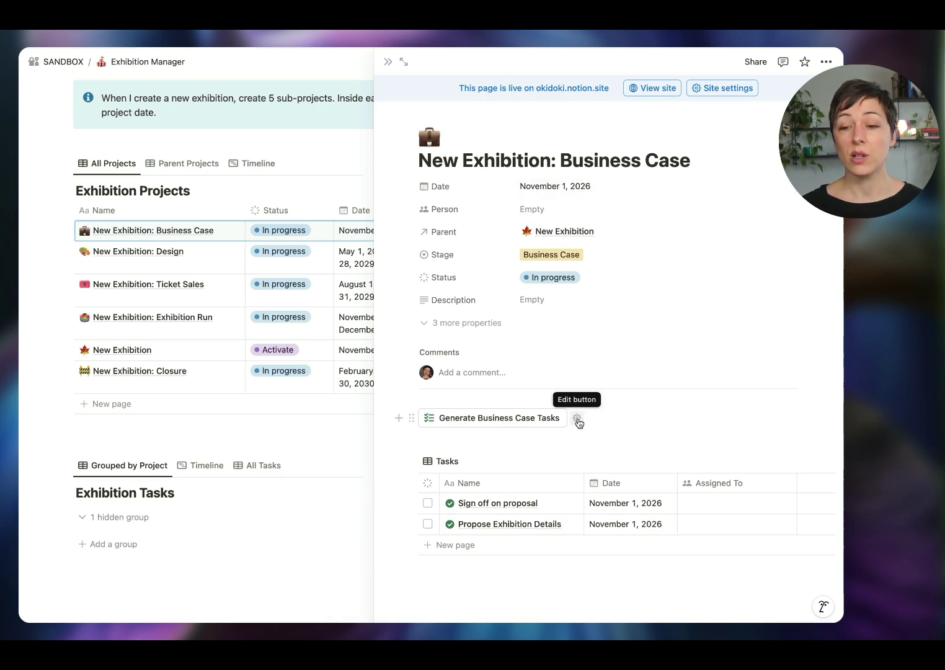
# - Examine the Generate Business Case Tasks button's actions and the template choices for its first Exhibition Tasks page
pyautogui.click(576, 419)
pyautogui.scroll(-6, 565, 468)
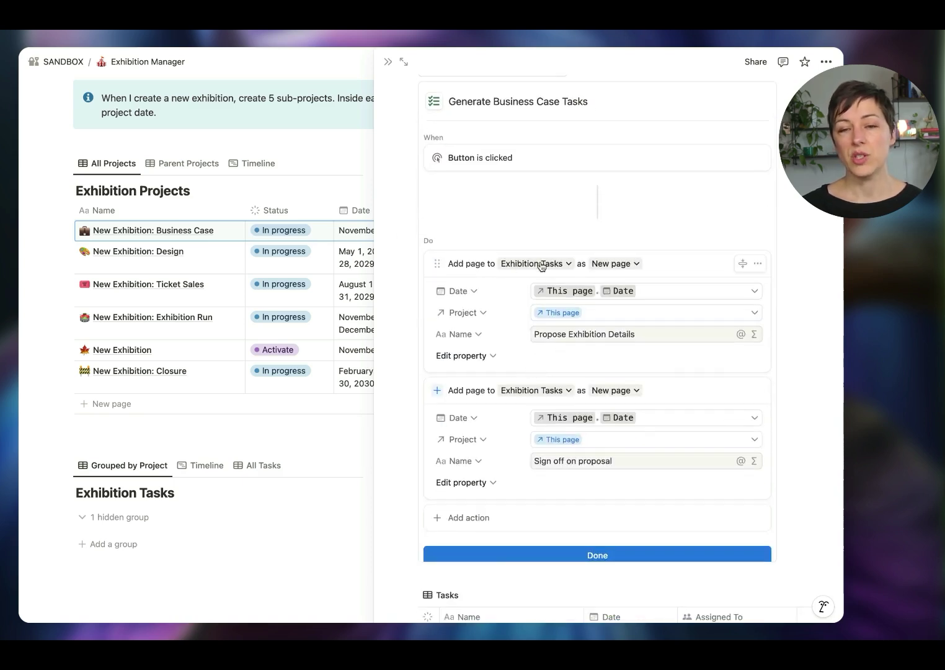
pyautogui.click(620, 265)
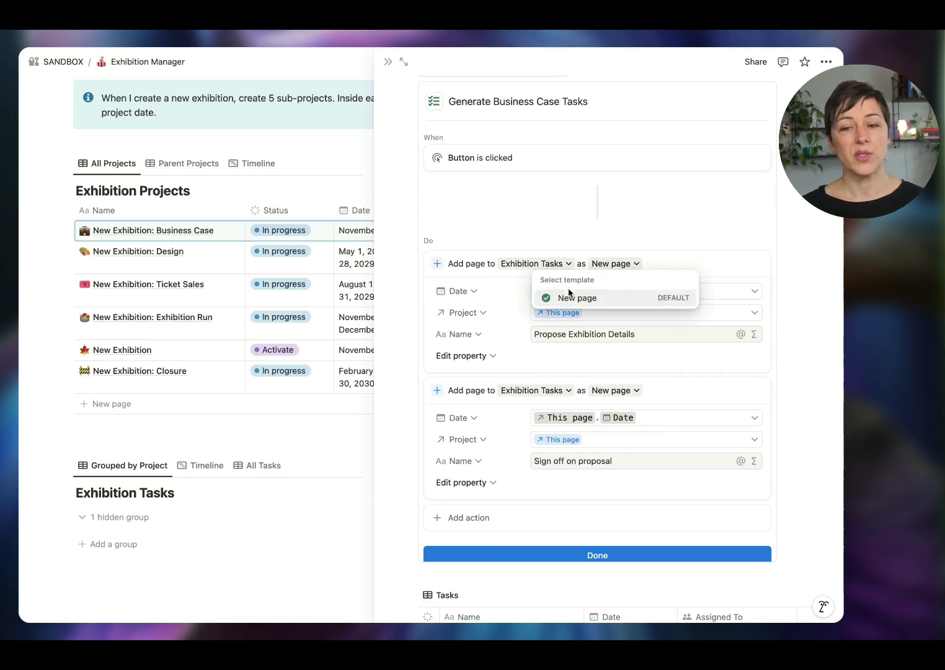
pyautogui.click(685, 264)
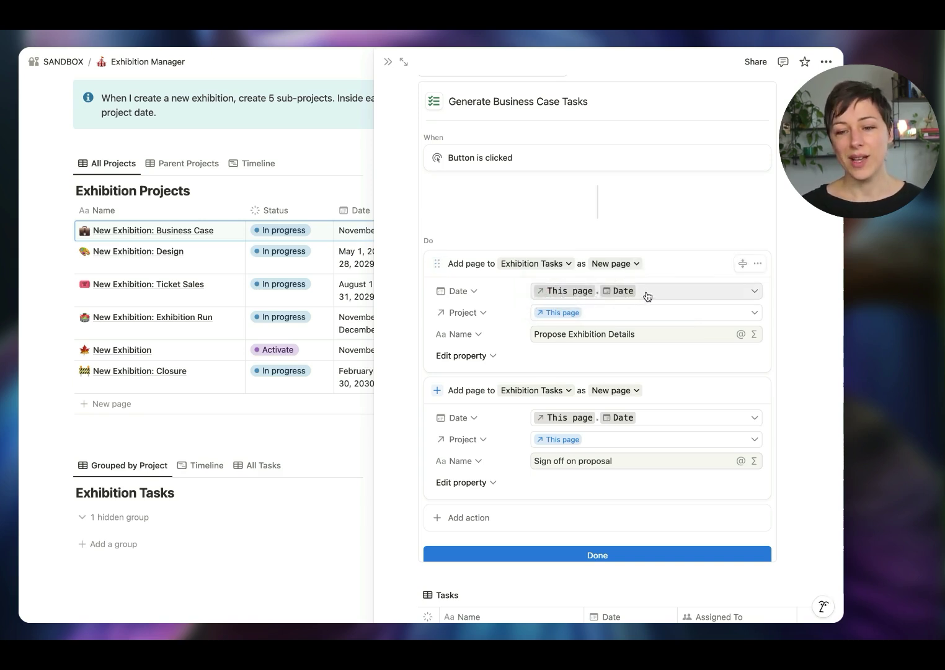
# - Examine the Name and Project settings of the first Exhibition Tasks action in the Generate Business Case Tasks button
pyautogui.scroll(1, 601, 323)
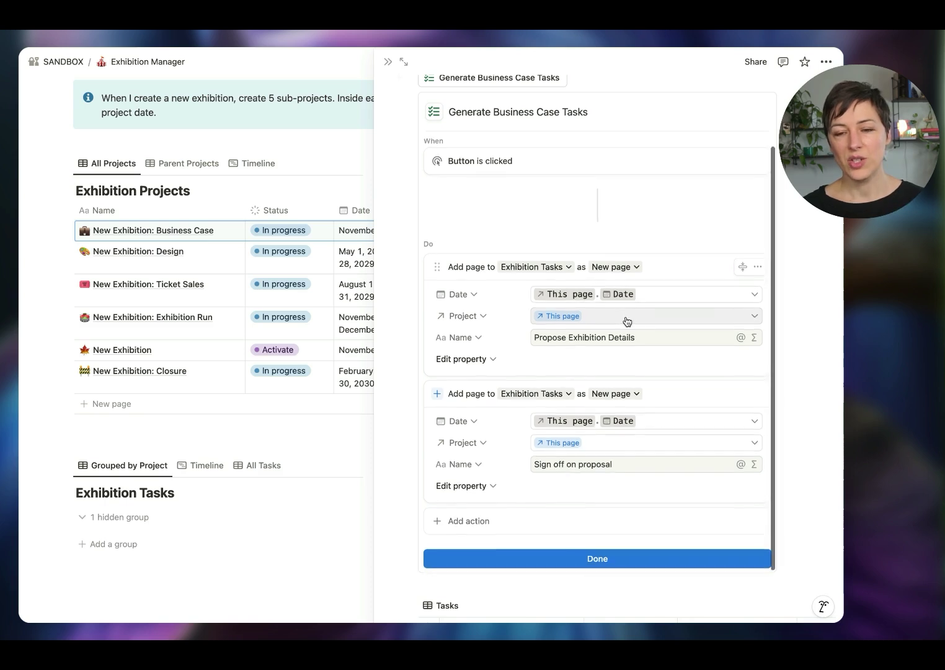
pyautogui.scroll(-2, 626, 321)
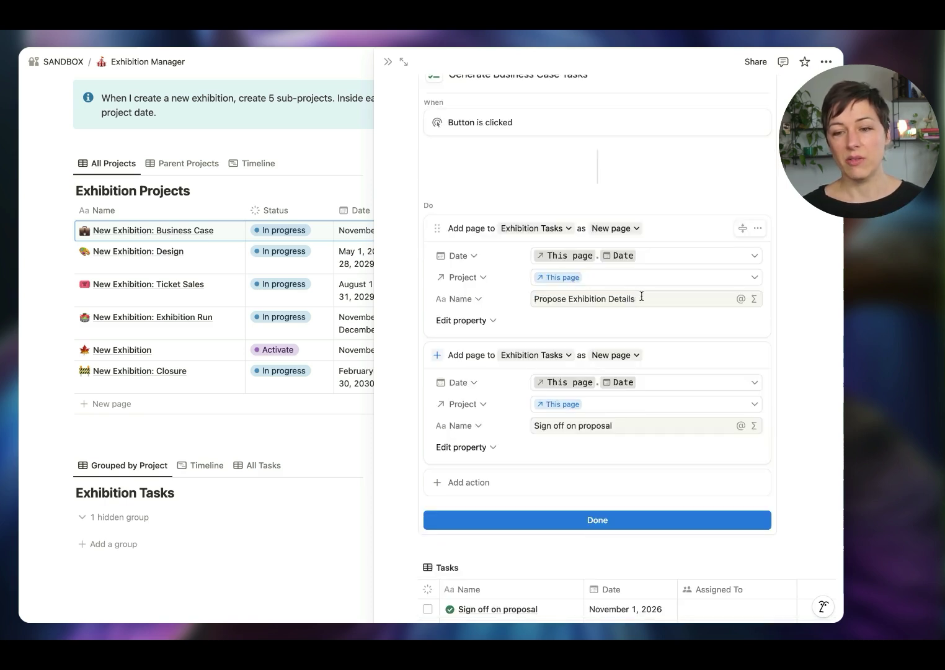
pyautogui.tripleClick(641, 297)
pyautogui.click(654, 298)
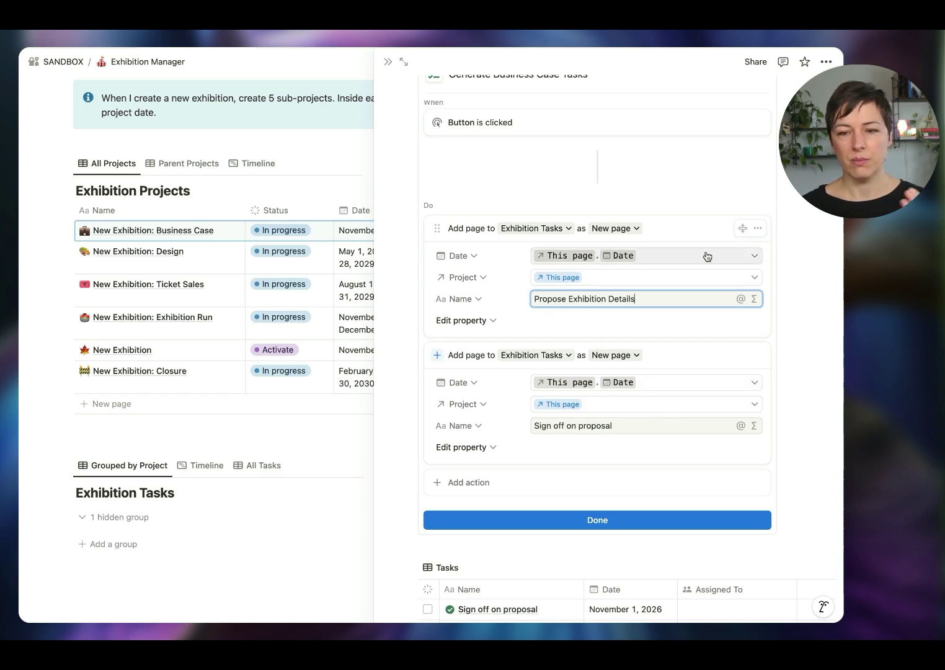
pyautogui.click(599, 279)
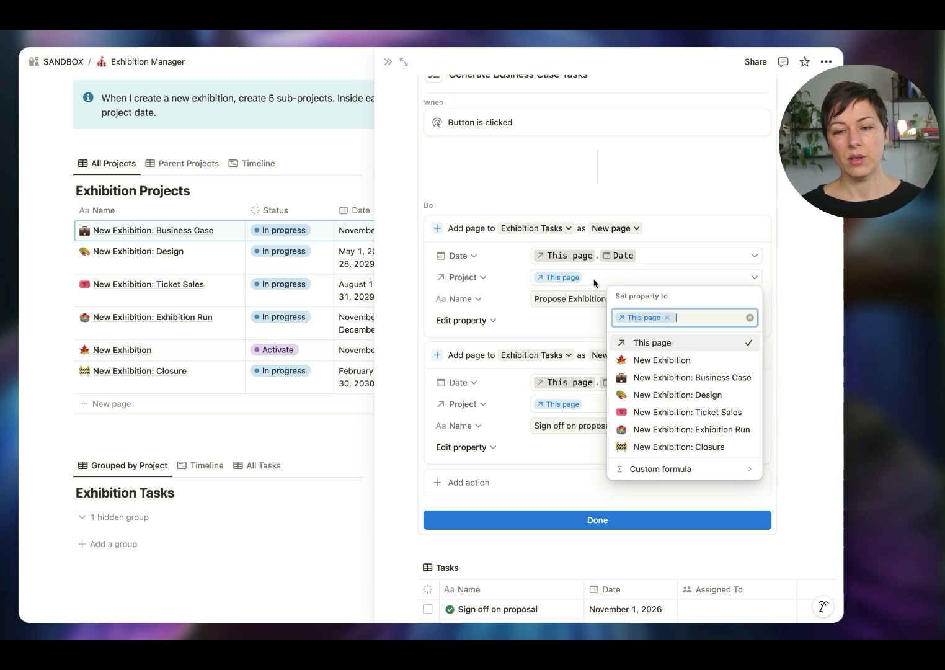
pyautogui.click(636, 284)
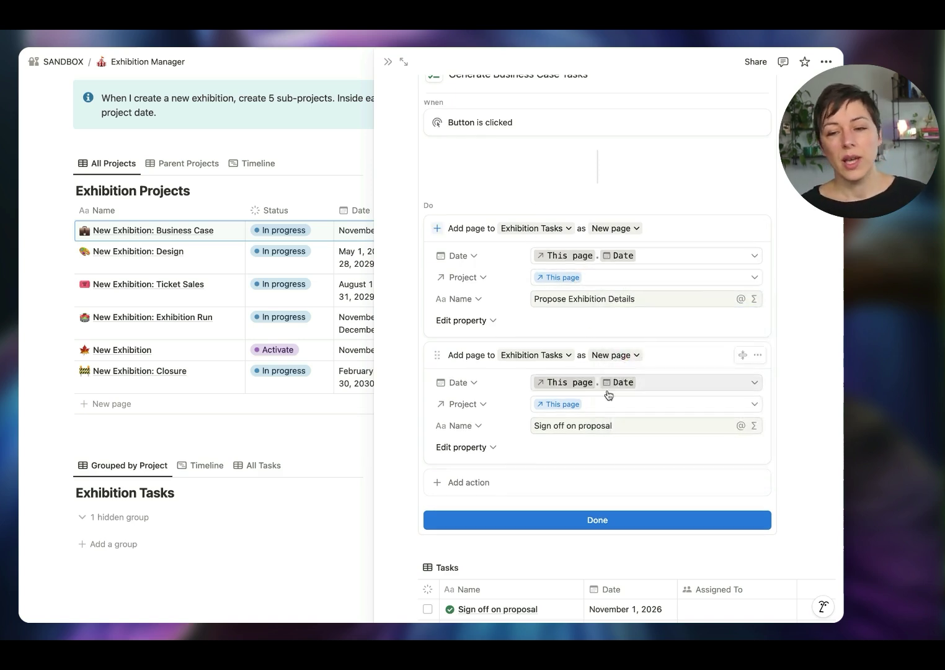
# - Duplicate the "Sign off on proposal" action, name the copy's task "Send Invoice", and save the button
pyautogui.click(756, 355)
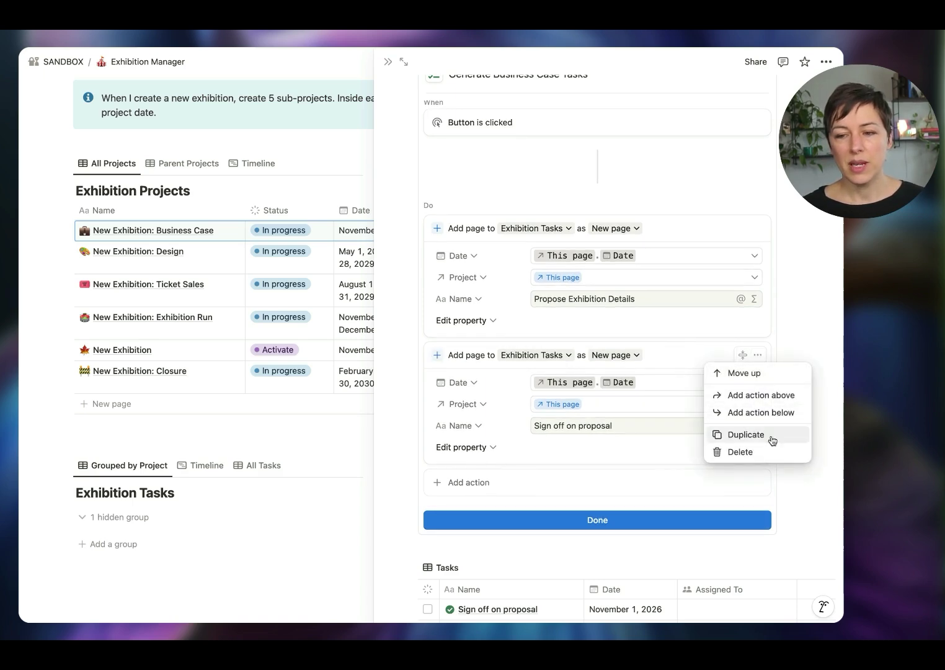
pyautogui.click(766, 436)
pyautogui.scroll(-4, 615, 452)
pyautogui.click(570, 425)
pyautogui.moveTo(565, 426); pyautogui.dragTo(474, 428)
pyautogui.write('Ser')
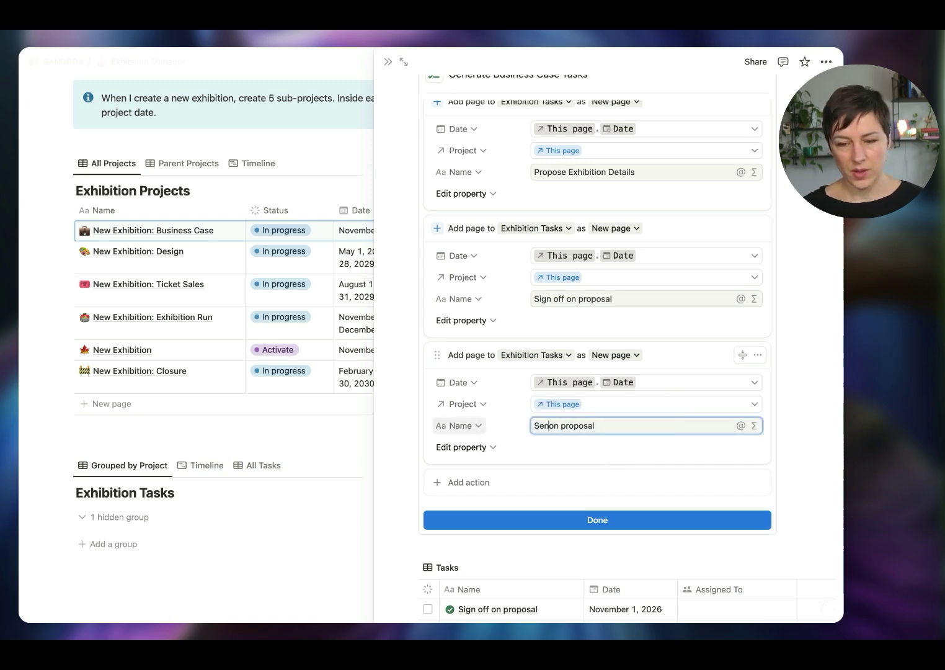
pyautogui.write('d Invoice')
pyautogui.hotkey('shift', 'End')
pyautogui.press('BackSpace')
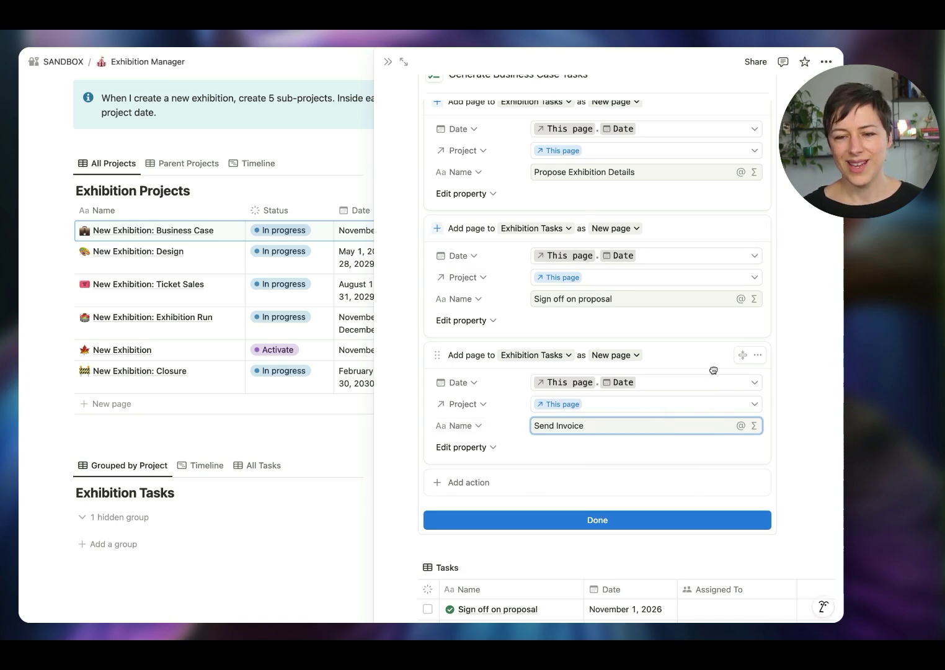
pyautogui.click(600, 521)
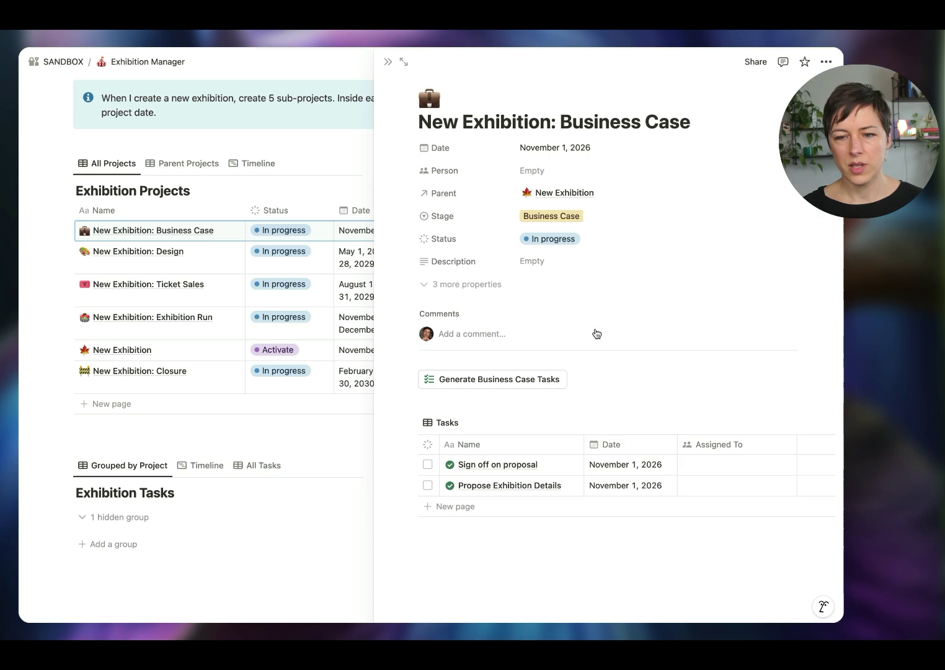
# - Generate the Business Case tasks again with the updated button and review the Tasks table
pyautogui.click(555, 380)
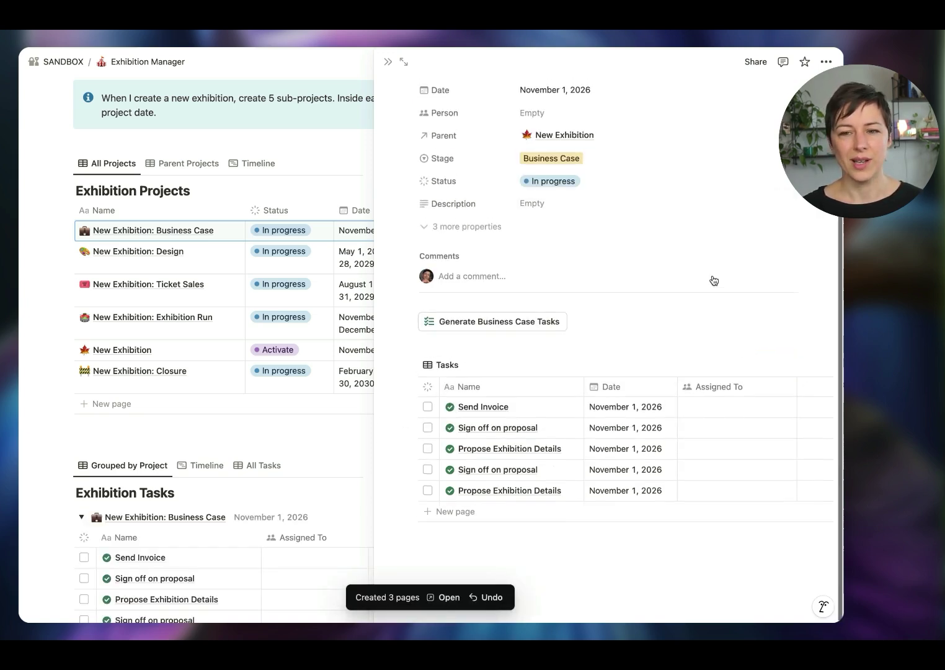
pyautogui.scroll(3, 713, 279)
pyautogui.scroll(-2, 184, 523)
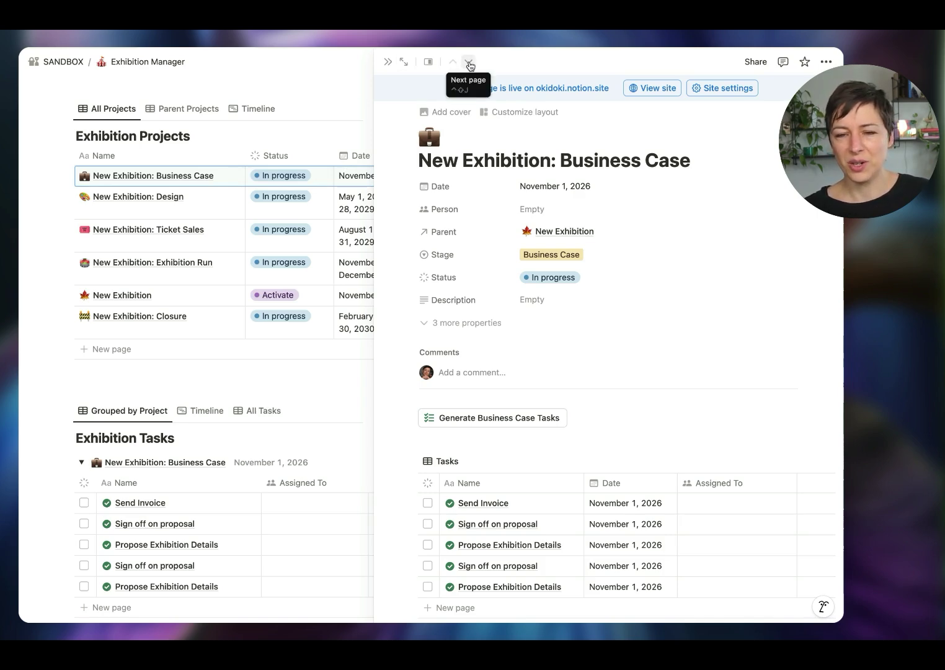
# - Open the Design sub-project of New Exhibition and generate its Design tasks
pyautogui.click(468, 64)
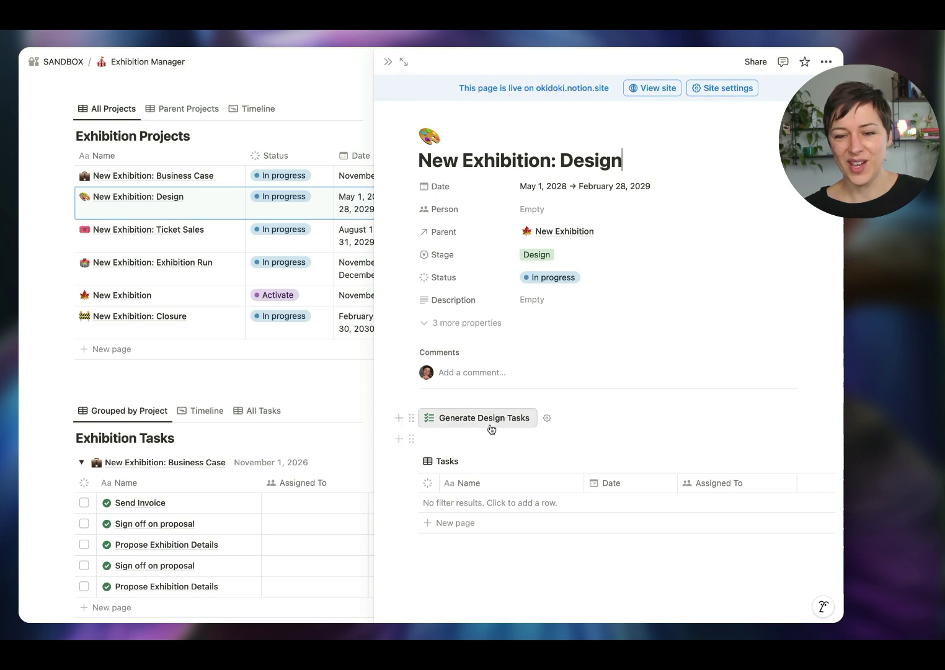
pyautogui.click(490, 426)
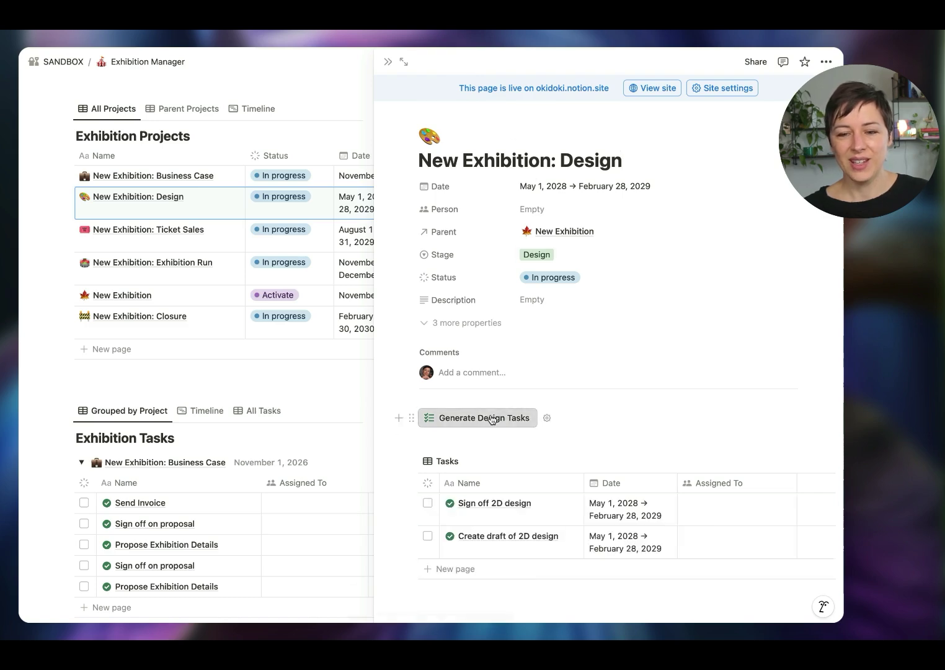
# - Examine the Generate Design Tasks button's actions and the Exhibition Tasks grouped by project
pyautogui.click(547, 418)
pyautogui.scroll(-6, 559, 460)
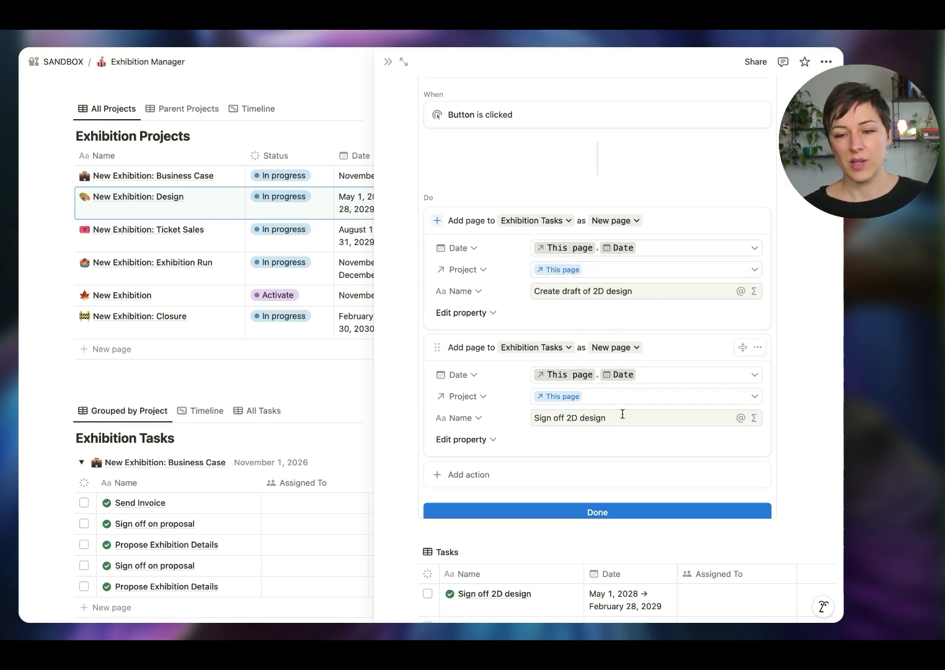
pyautogui.scroll(6, 622, 414)
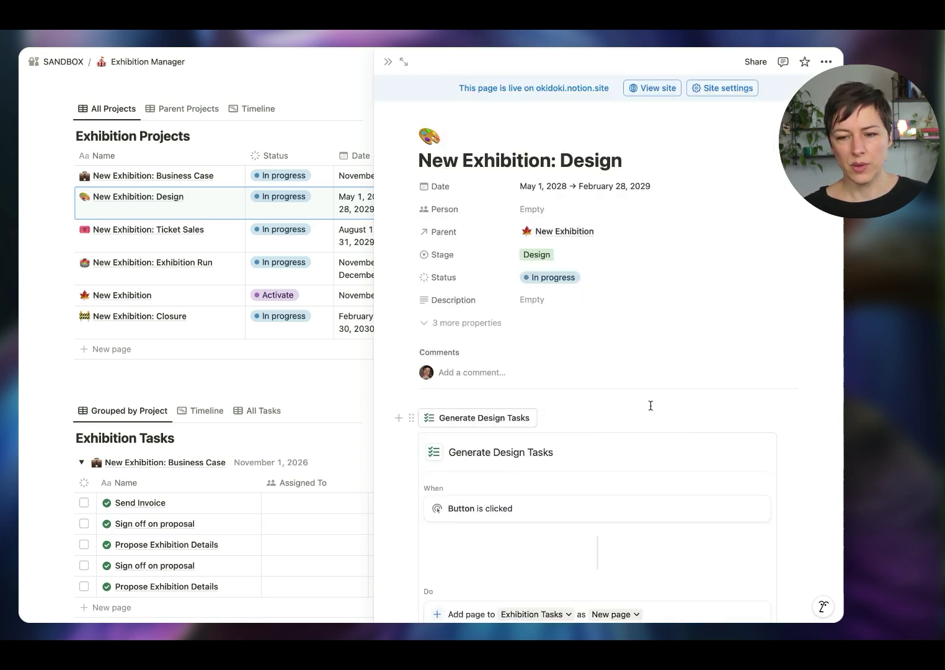
pyautogui.scroll(-8, 650, 405)
pyautogui.click(632, 387)
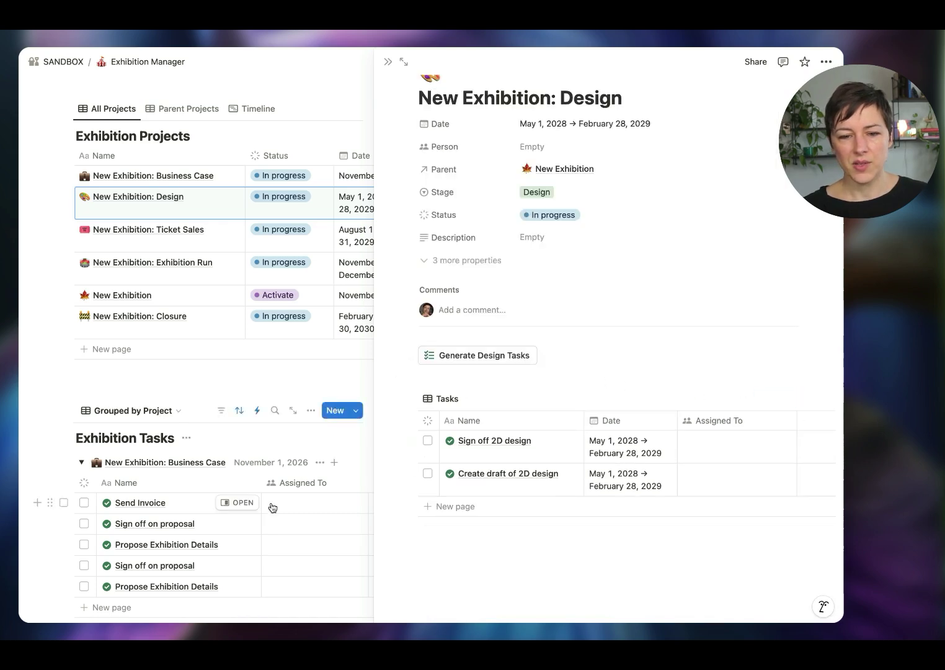
pyautogui.scroll(-5, 271, 507)
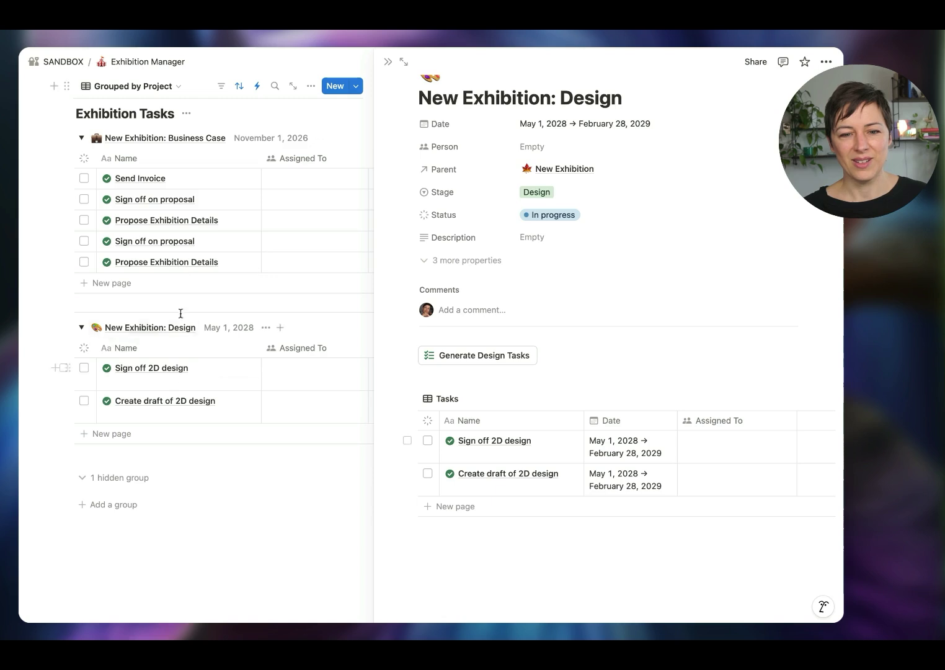
pyautogui.scroll(2, 572, 268)
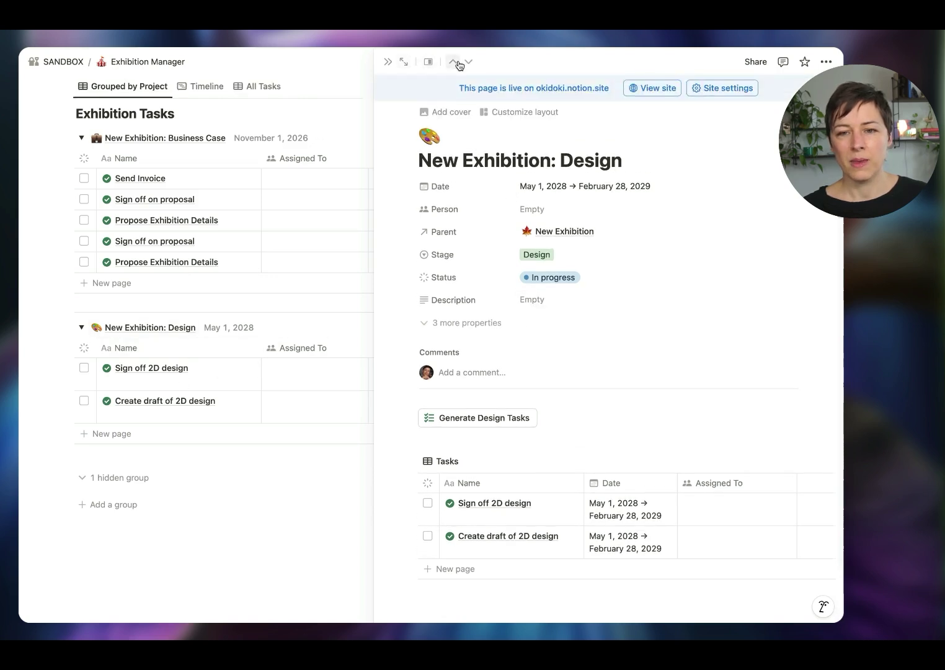
# - Generate the tasks of the Ticket Sales and Exhibition Run sub-projects from their pages
pyautogui.click(469, 62)
pyautogui.click(501, 419)
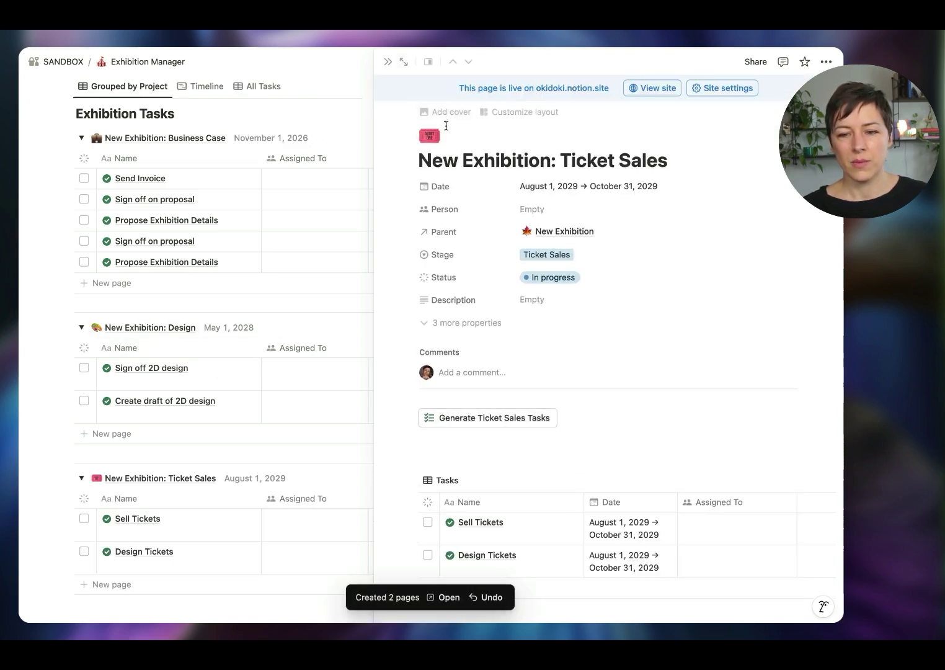
pyautogui.click(469, 62)
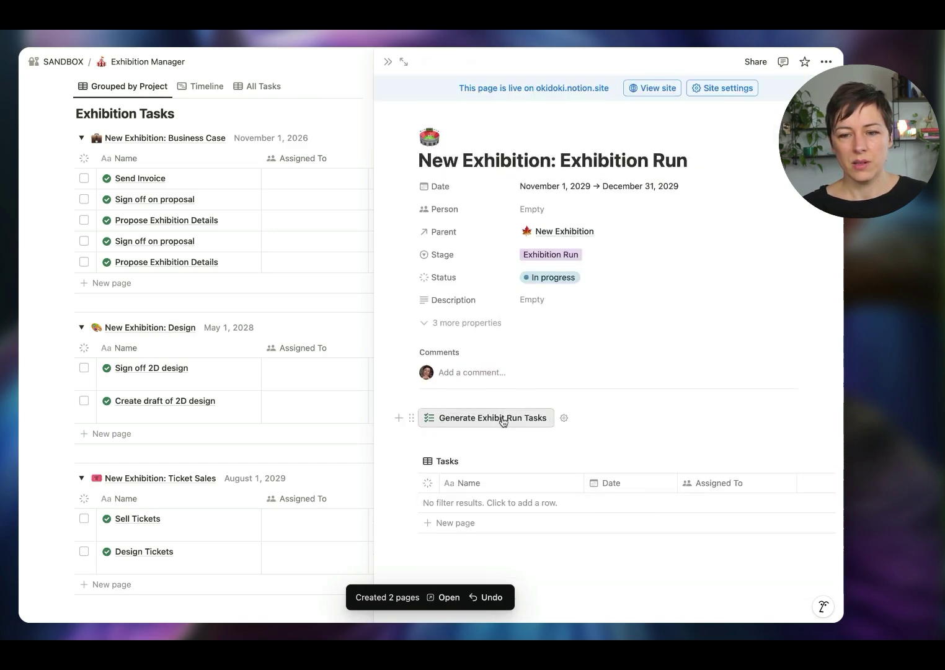
pyautogui.click(533, 417)
pyautogui.click(513, 389)
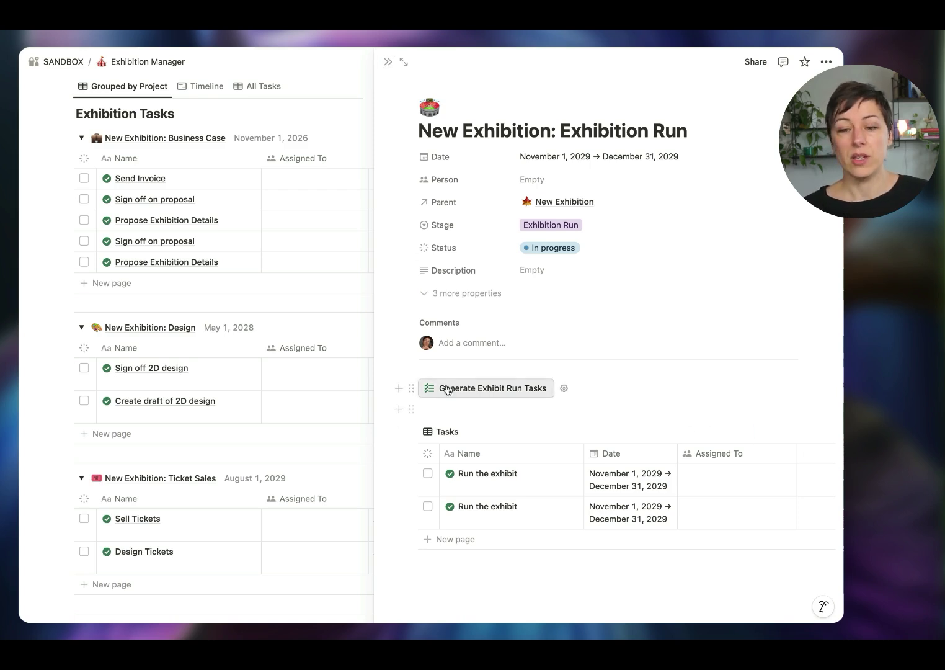
# - Examine the action behind the Generate Exhibit Run Tasks button and close its settings
pyautogui.click(563, 390)
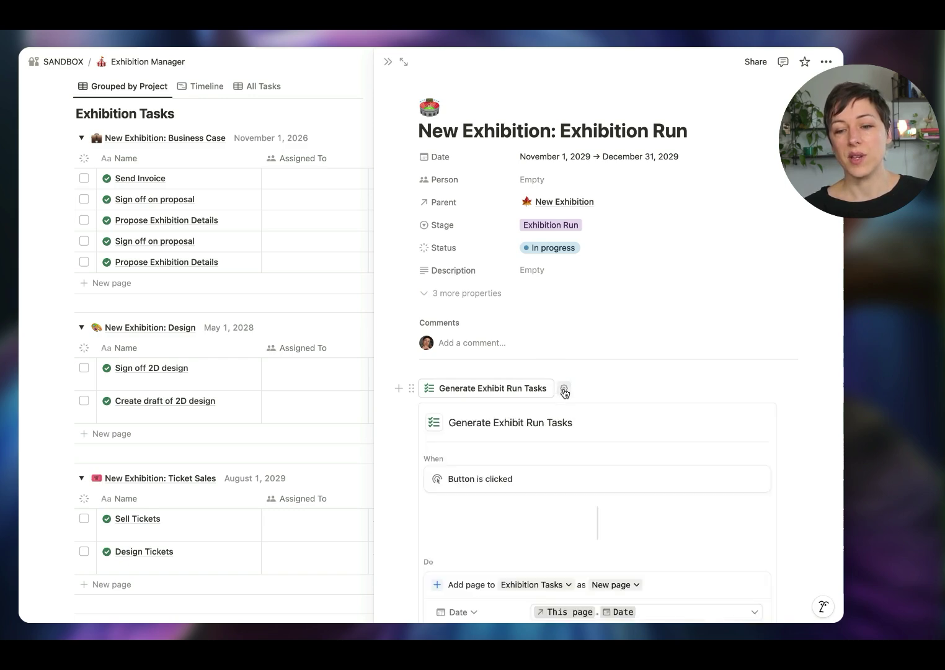
pyautogui.scroll(-5, 558, 409)
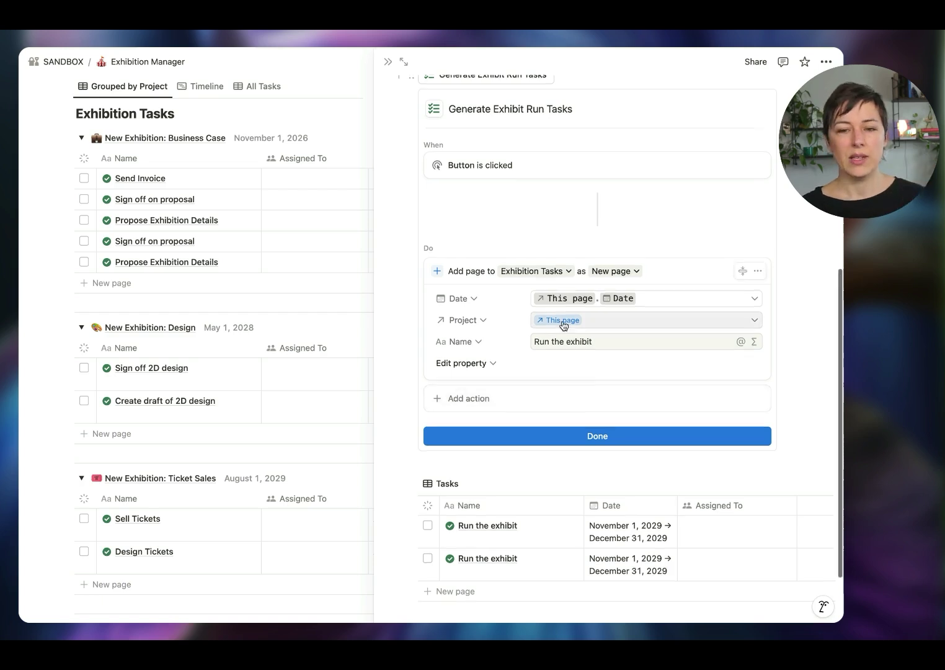
pyautogui.scroll(2, 563, 325)
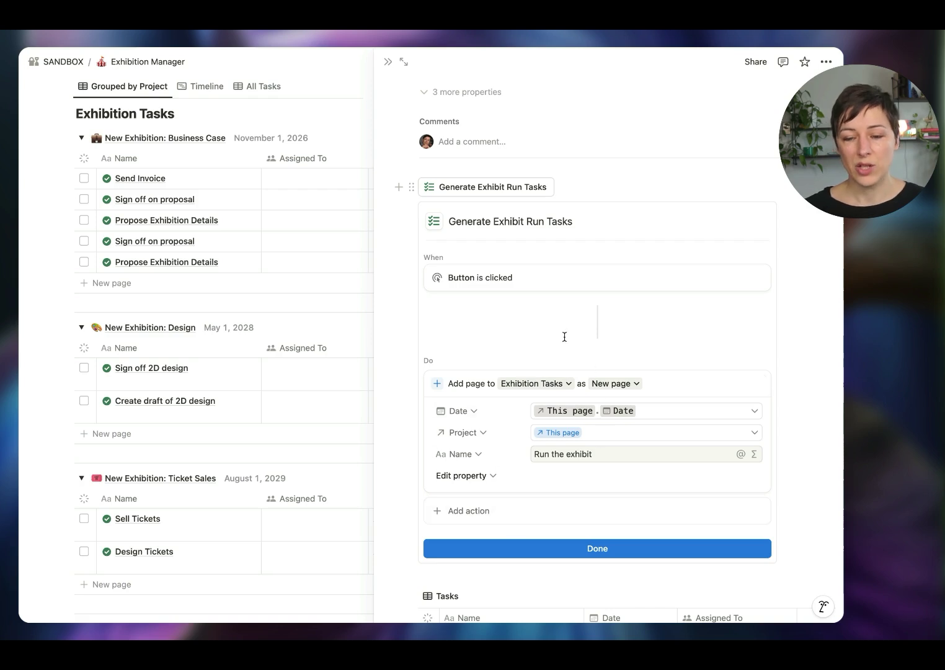
pyautogui.scroll(-1, 417, 413)
pyautogui.click(509, 527)
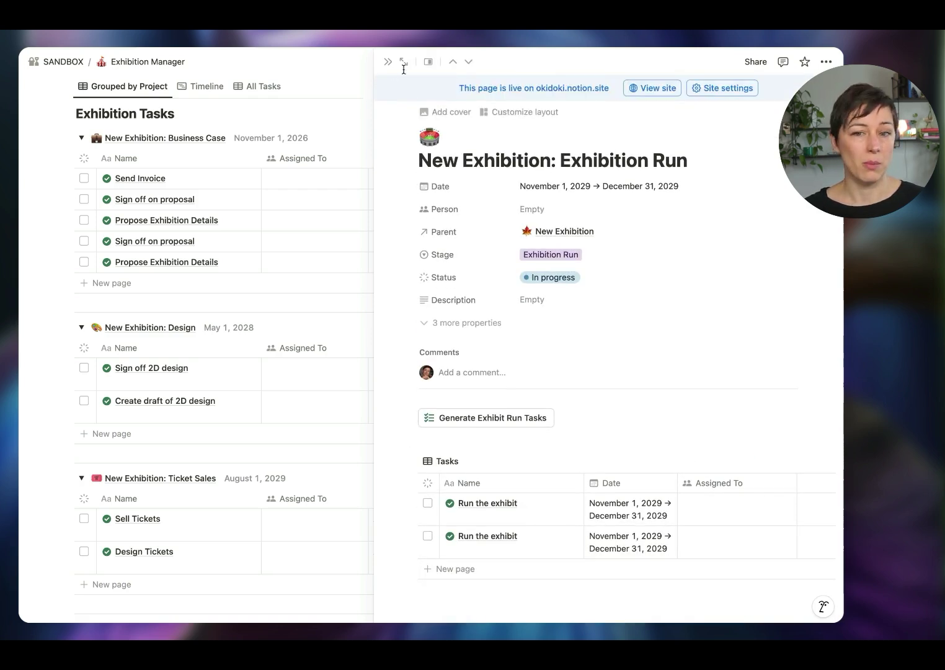
# - Generate the Closure tasks on the New Exhibition: Closure page and close the side peek
pyautogui.click(468, 64)
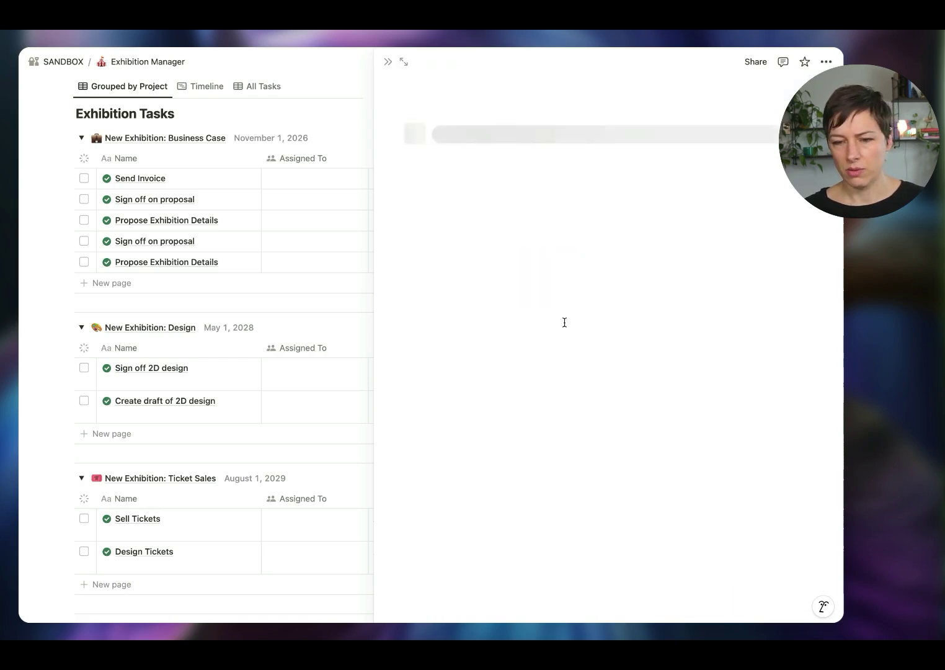
pyautogui.click(527, 417)
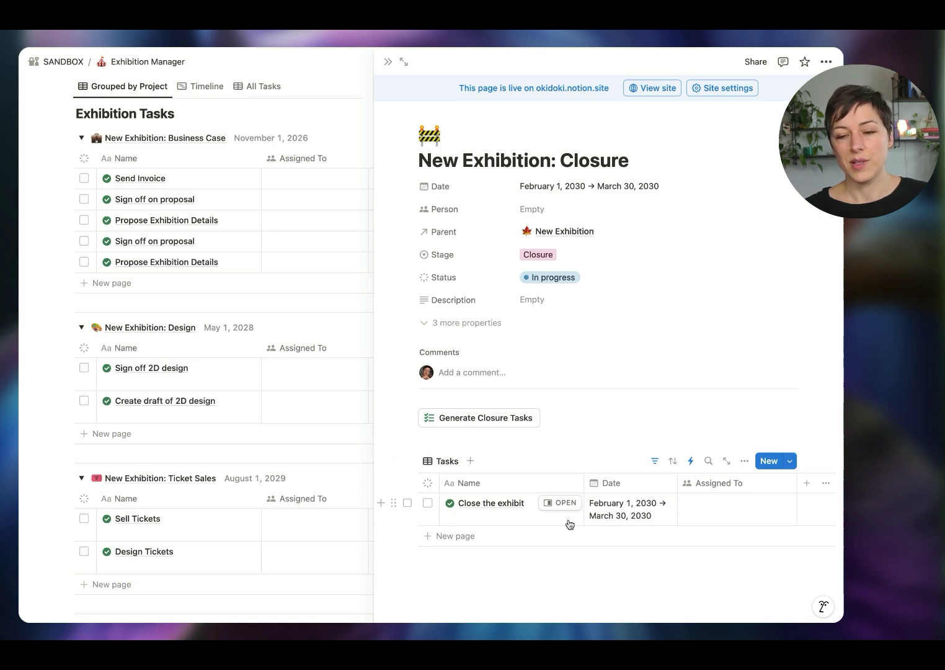
pyautogui.click(388, 62)
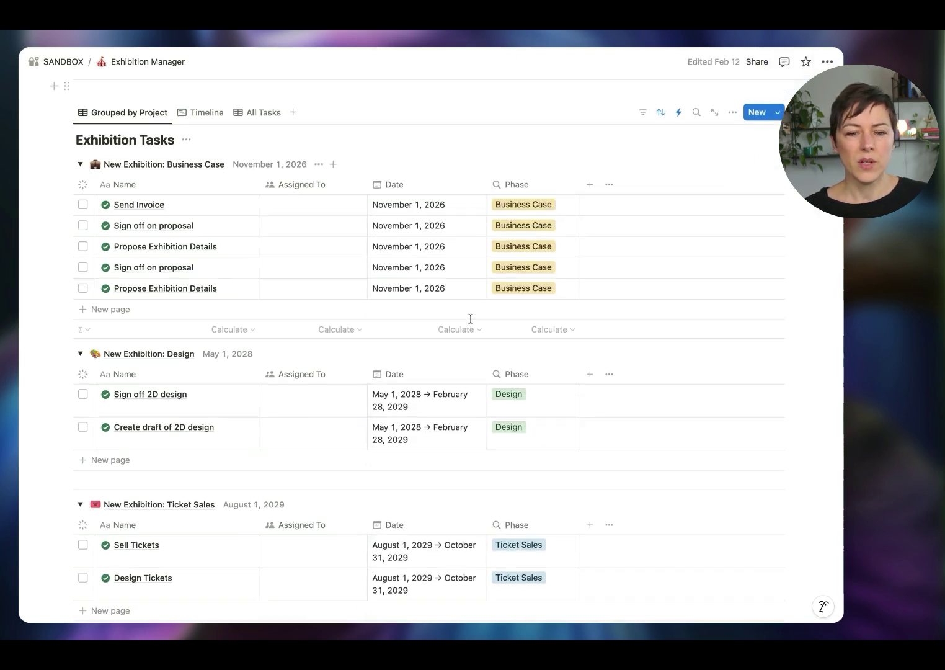
# - Check the Parent Projects view of Exhibition Projects and return to the All Projects view
pyautogui.scroll(3, 362, 342)
pyautogui.scroll(5, 257, 236)
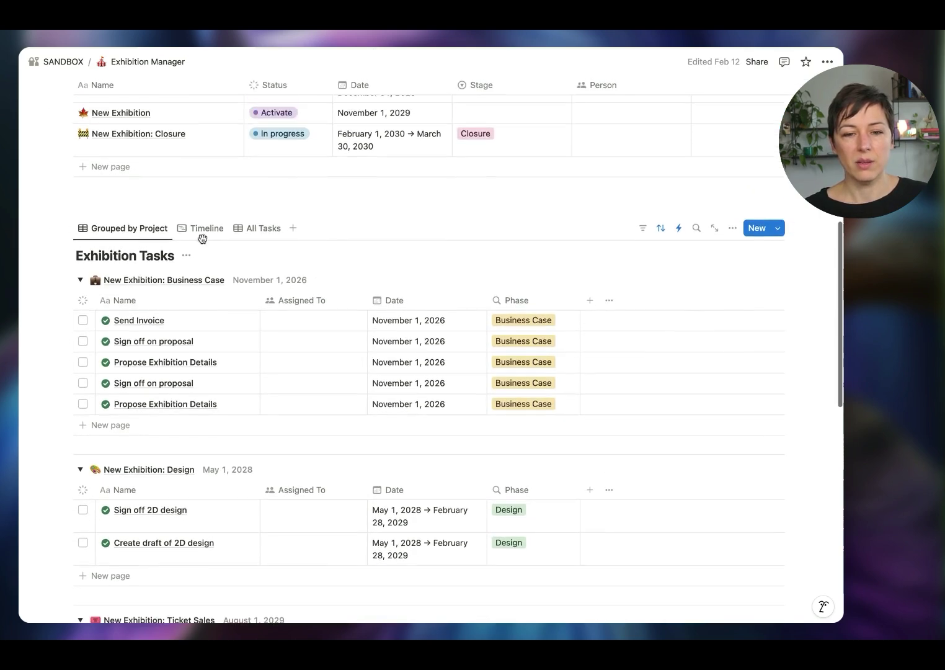
pyautogui.scroll(5, 252, 254)
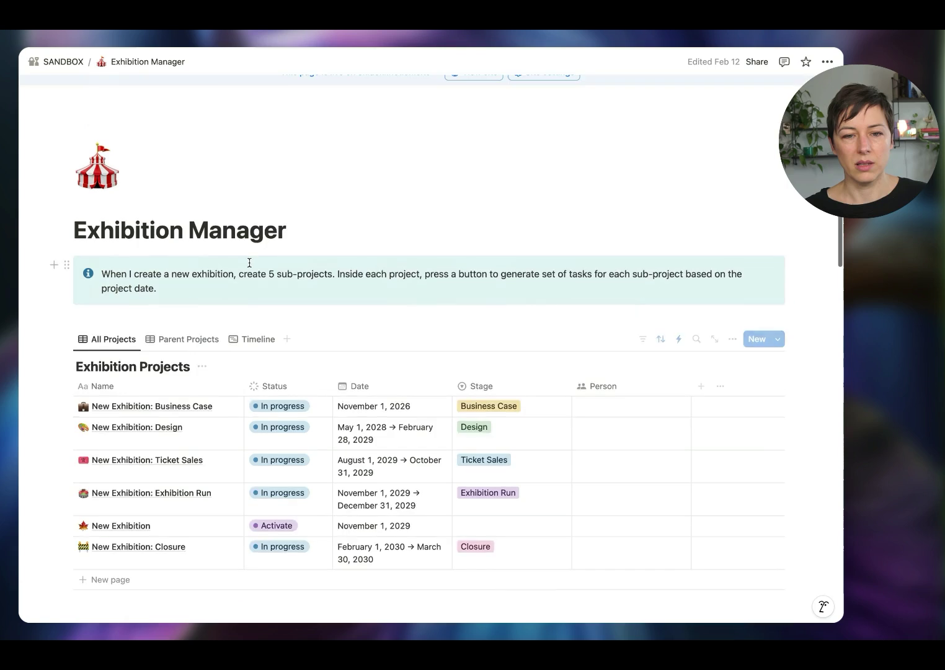
pyautogui.click(173, 340)
pyautogui.click(104, 341)
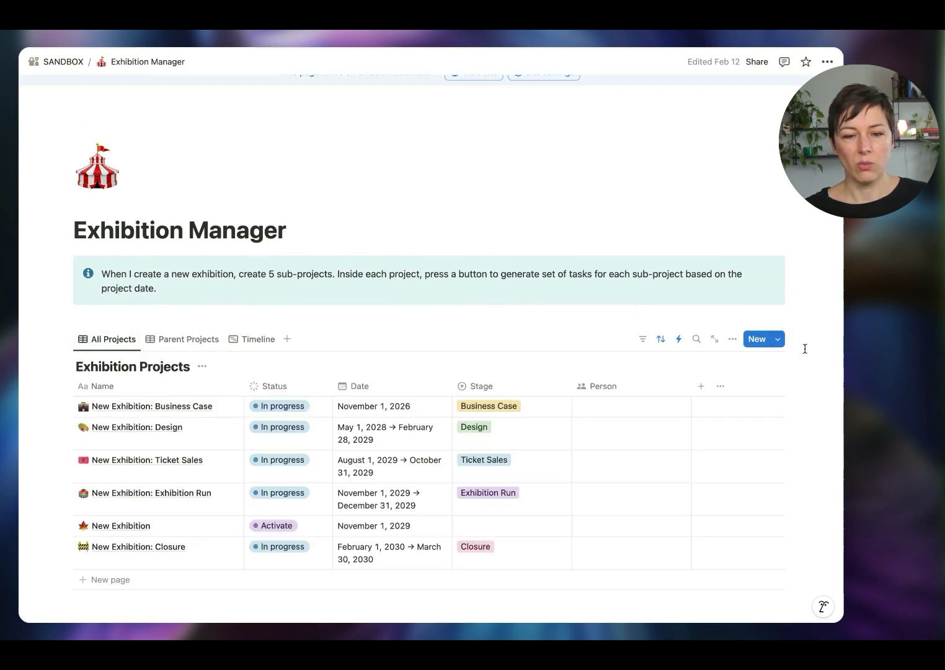
# - Create a project from the Exhibition Parent Template, title it "NEW Parent Template", and give it the artist palette icon
pyautogui.click(779, 340)
pyautogui.click(695, 380)
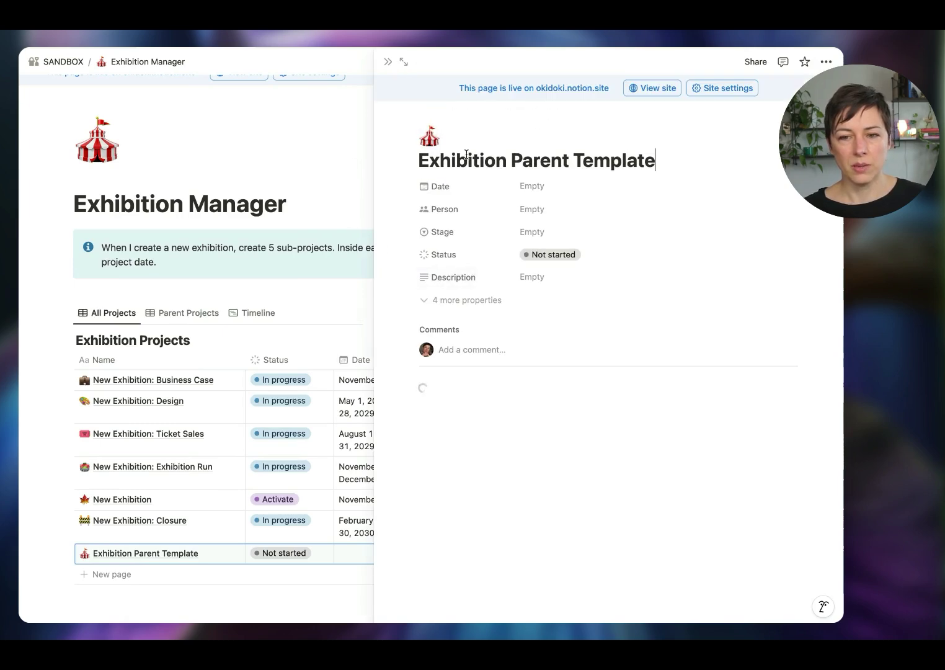
pyautogui.doubleClick(466, 156)
pyautogui.write('NEW')
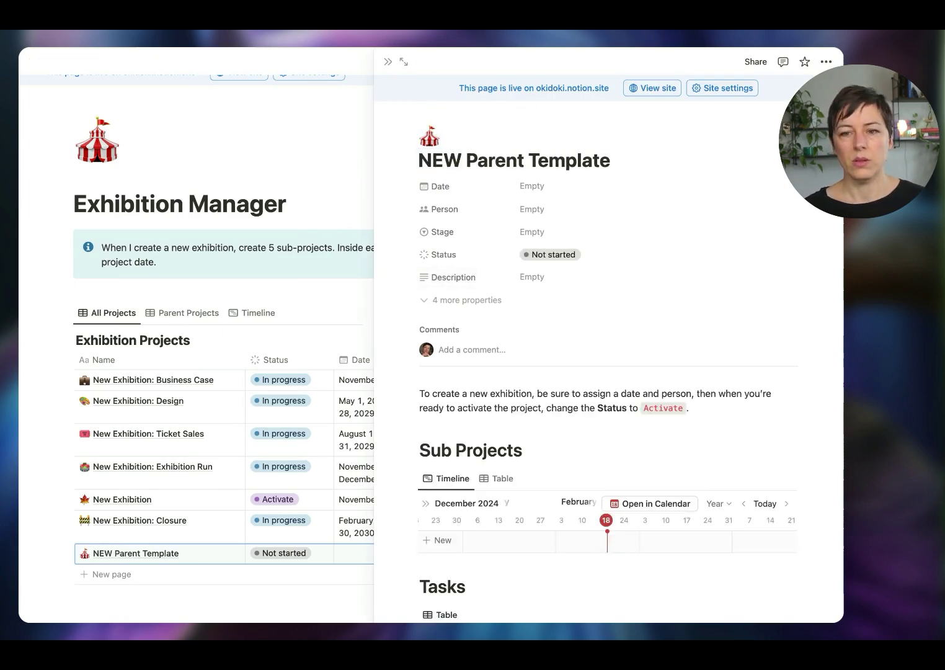
pyautogui.click(429, 135)
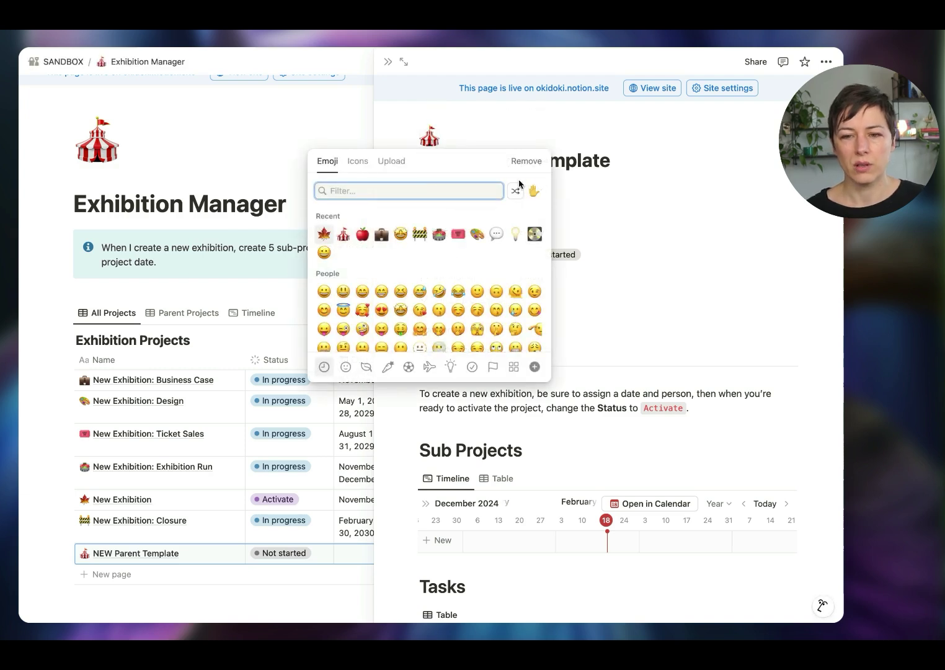
pyautogui.click(477, 234)
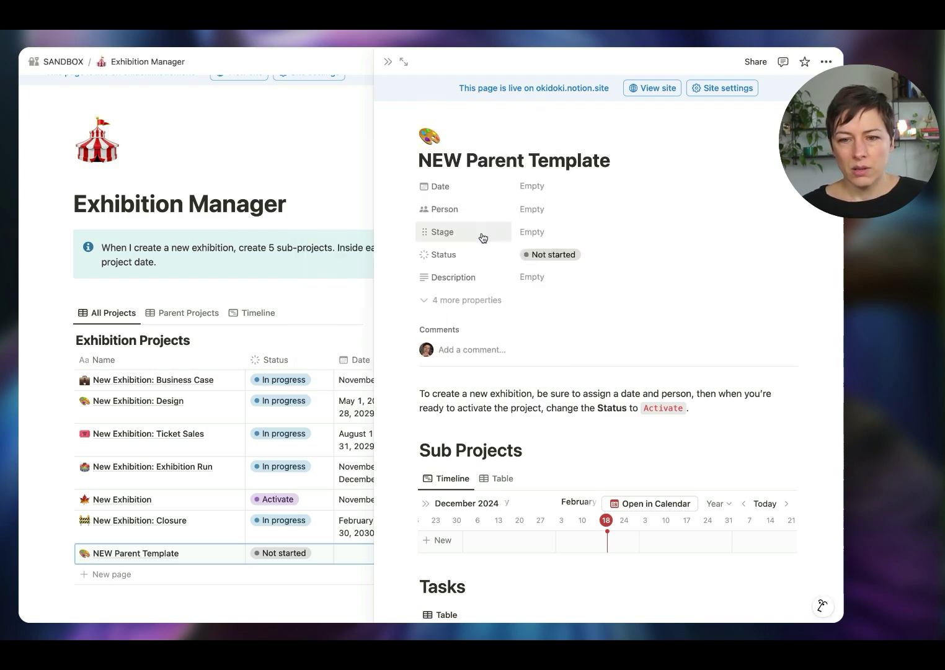
# - Set the NEW Parent Template project's date to December 7, 2030
pyautogui.click(484, 187)
pyautogui.click(654, 236)
pyautogui.doubleClick(655, 235)
pyautogui.click(654, 235)
pyautogui.doubleClick(654, 235)
pyautogui.doubleClick(654, 236)
pyautogui.doubleClick(654, 235)
pyautogui.click(654, 271)
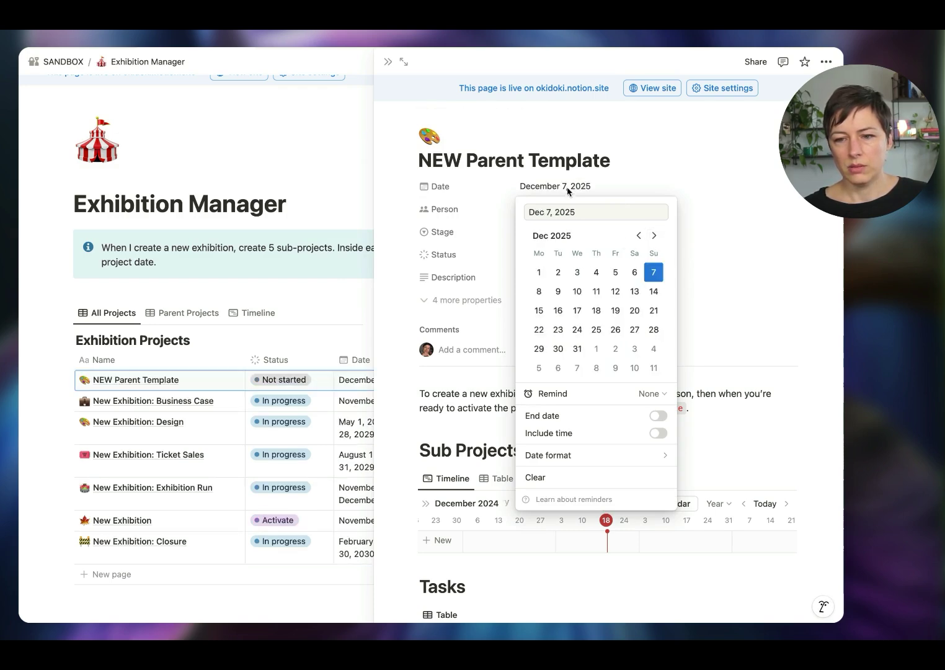
pyautogui.press('BackSpace')
pyautogui.press('BackSpace')
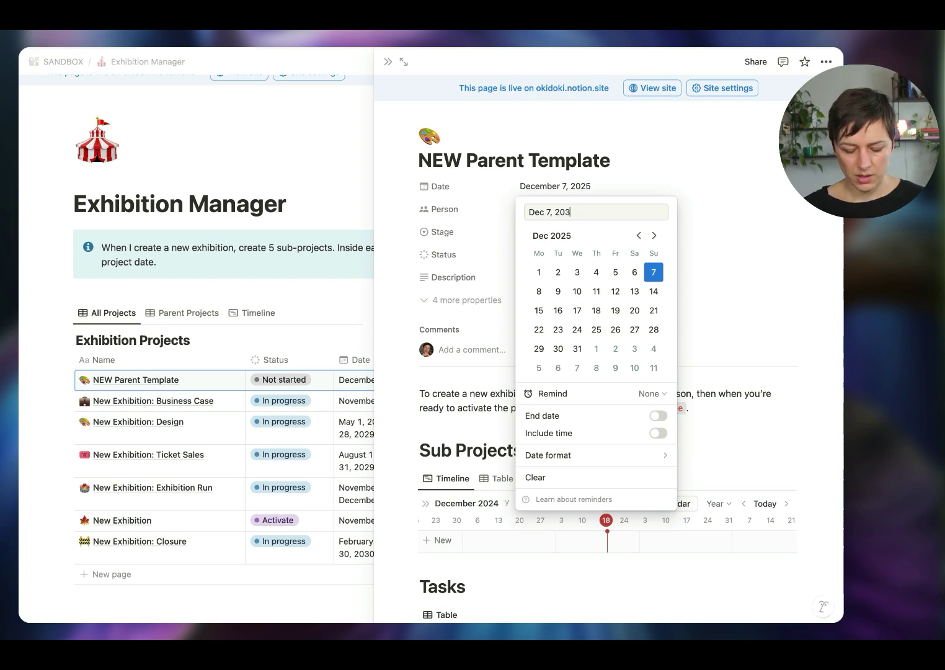
pyautogui.write('30')
pyautogui.click(493, 189)
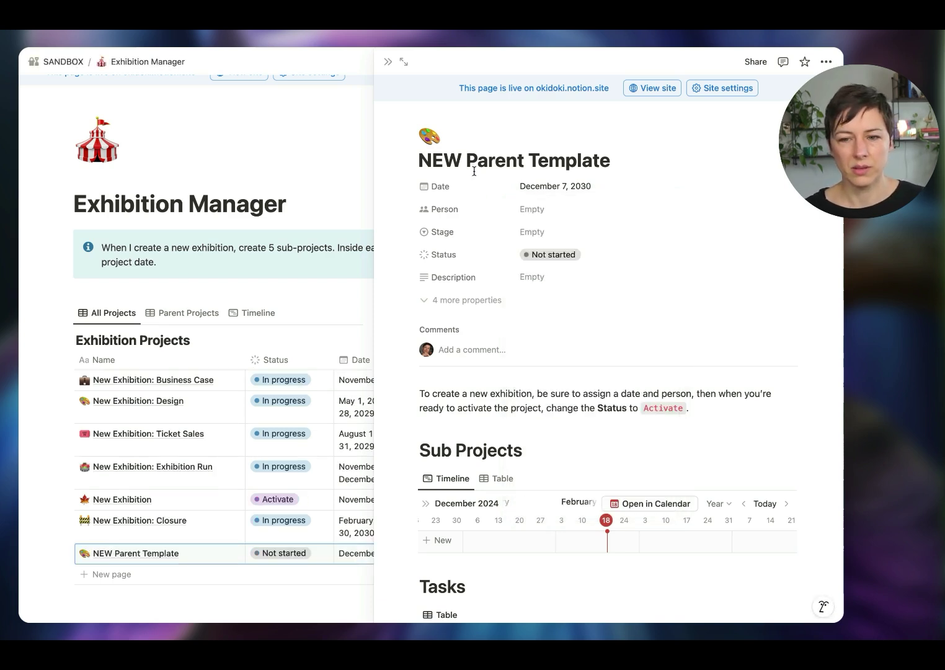
# - Set the NEW Parent Template project's status to Activate and show its Sub Projects in the Table view
pyautogui.click(576, 254)
pyautogui.click(565, 337)
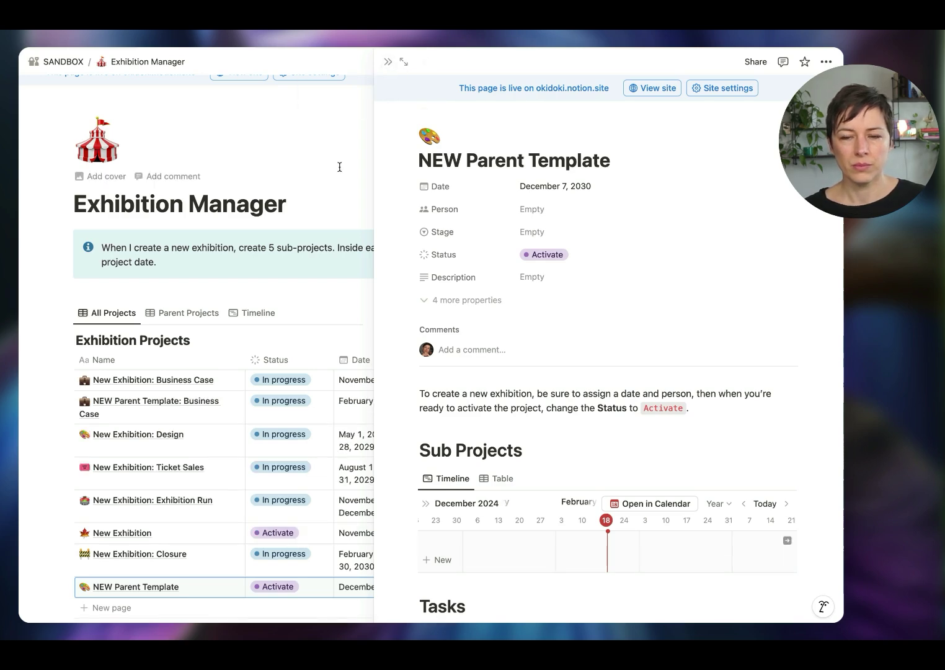
pyautogui.scroll(-3, 339, 167)
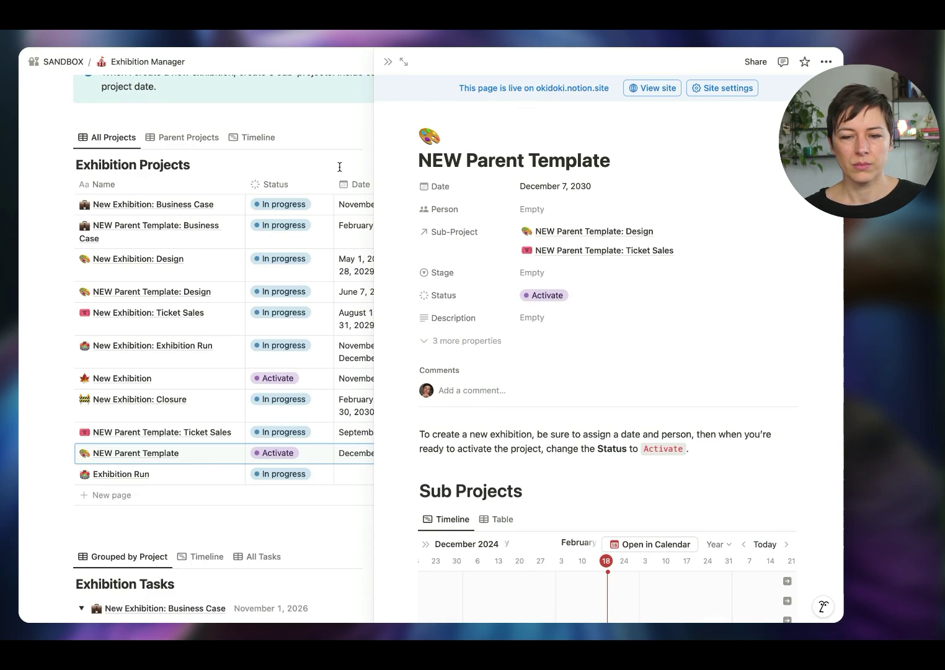
pyautogui.scroll(-1, 339, 167)
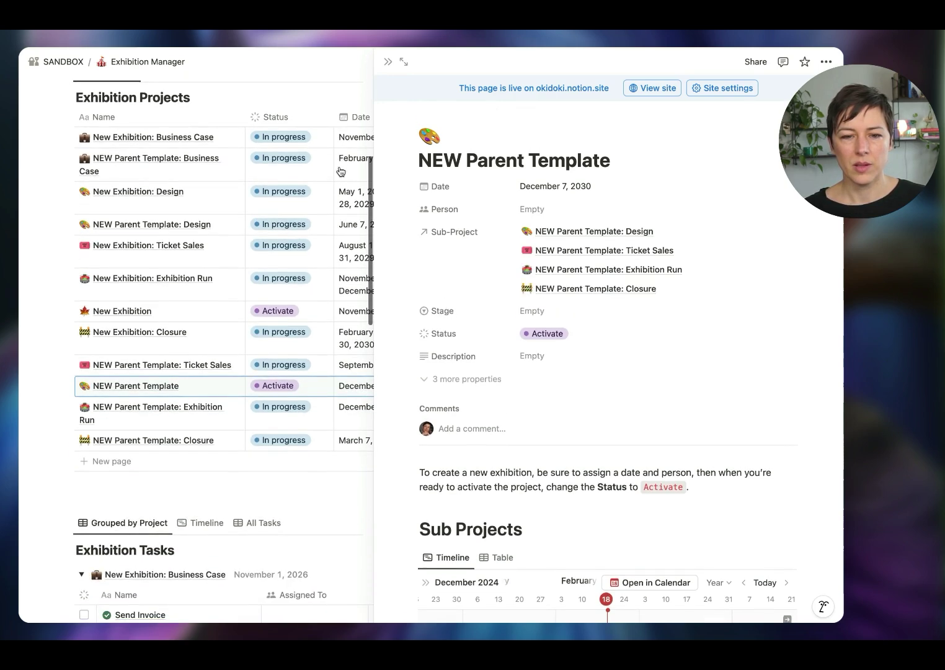
pyautogui.scroll(-2, 341, 171)
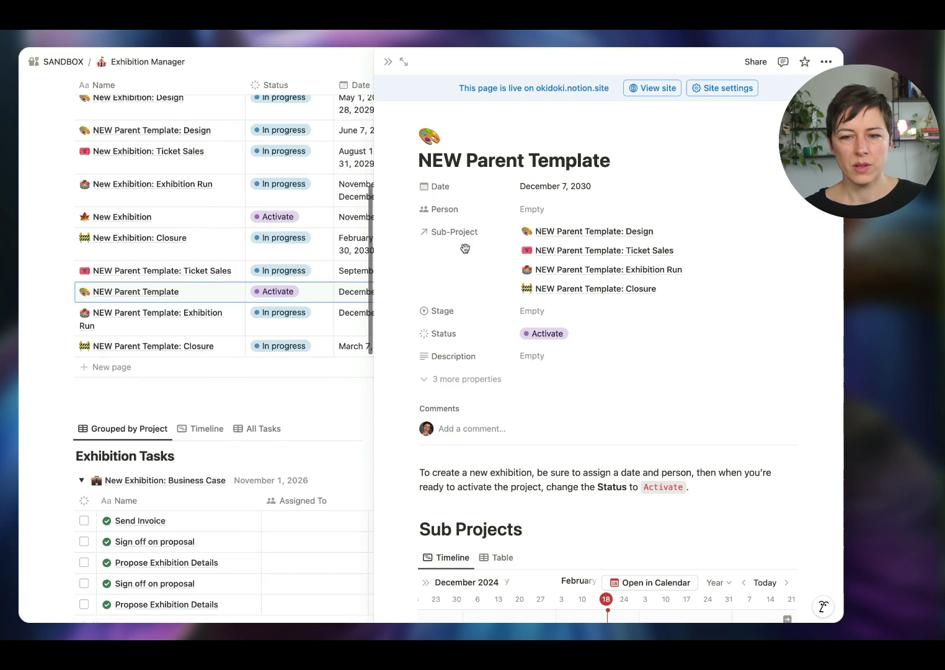
pyautogui.scroll(-2, 486, 273)
pyautogui.scroll(-2, 511, 351)
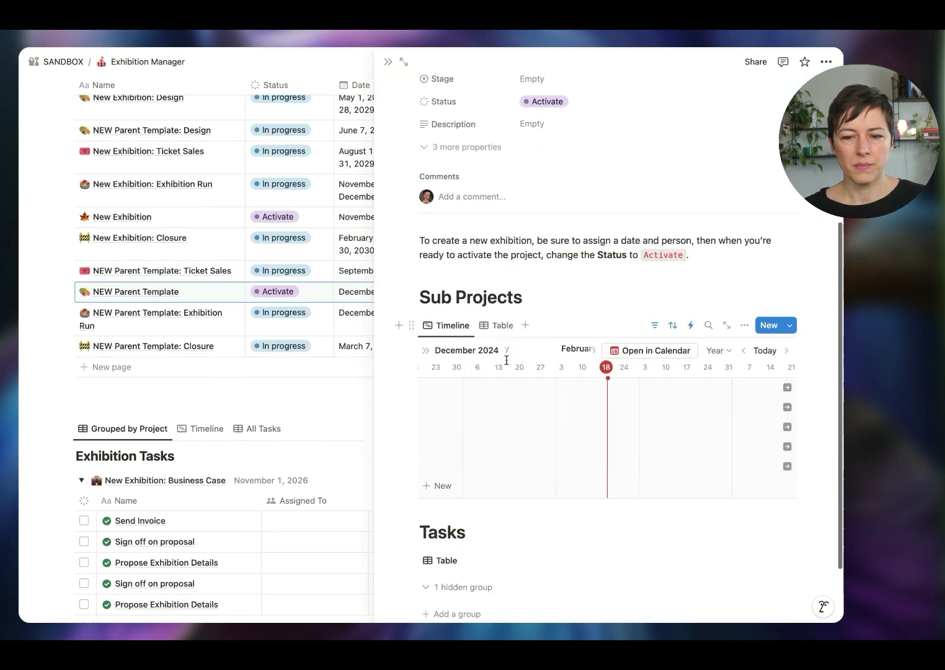
pyautogui.click(502, 326)
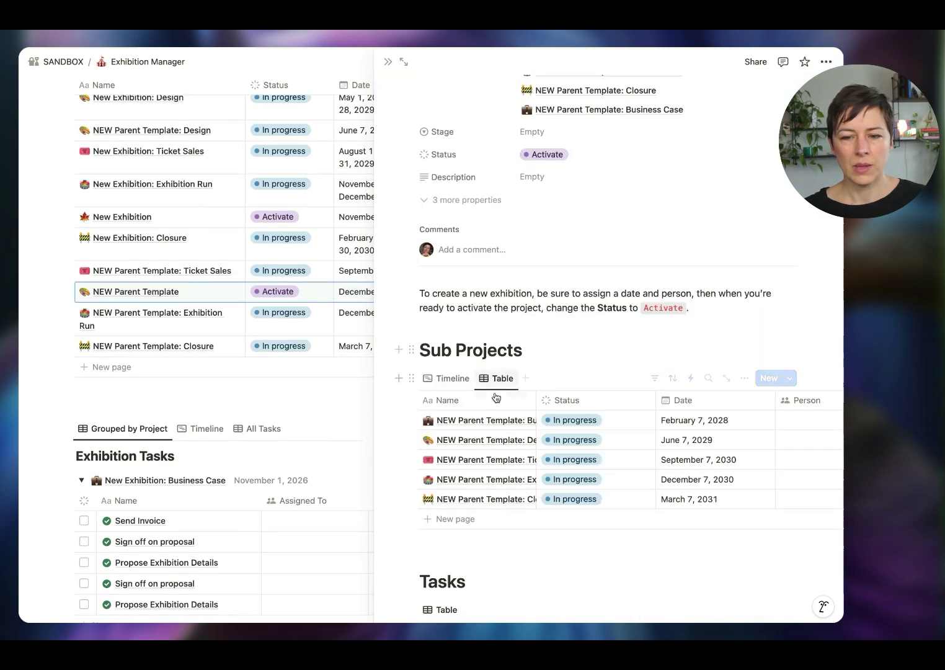
# - Generate the Business Case tasks and the Design tasks on the matching NEW Parent Template sub-project pages
pyautogui.click(515, 420)
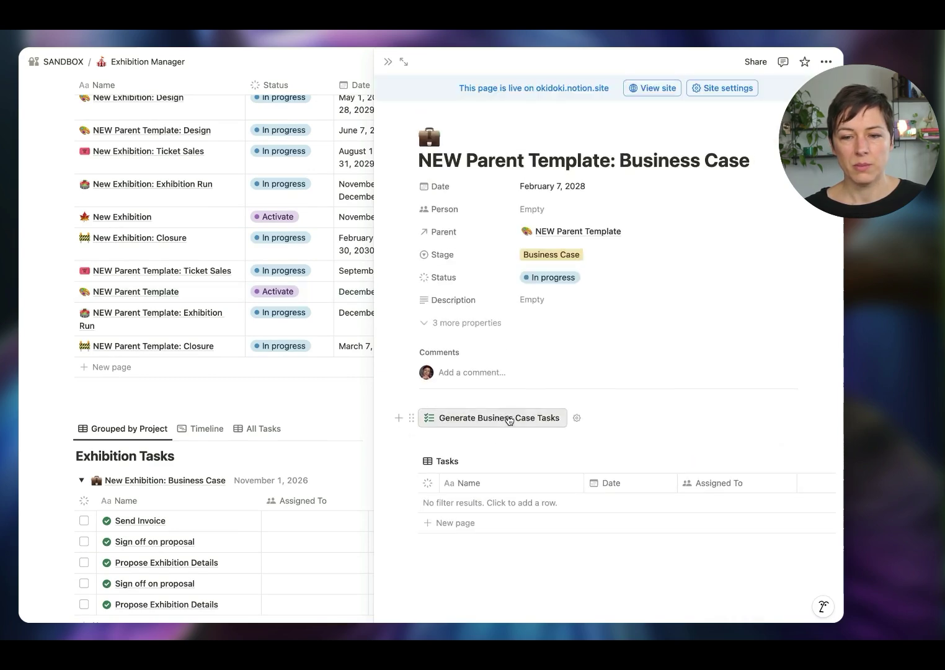
pyautogui.click(506, 417)
pyautogui.click(468, 62)
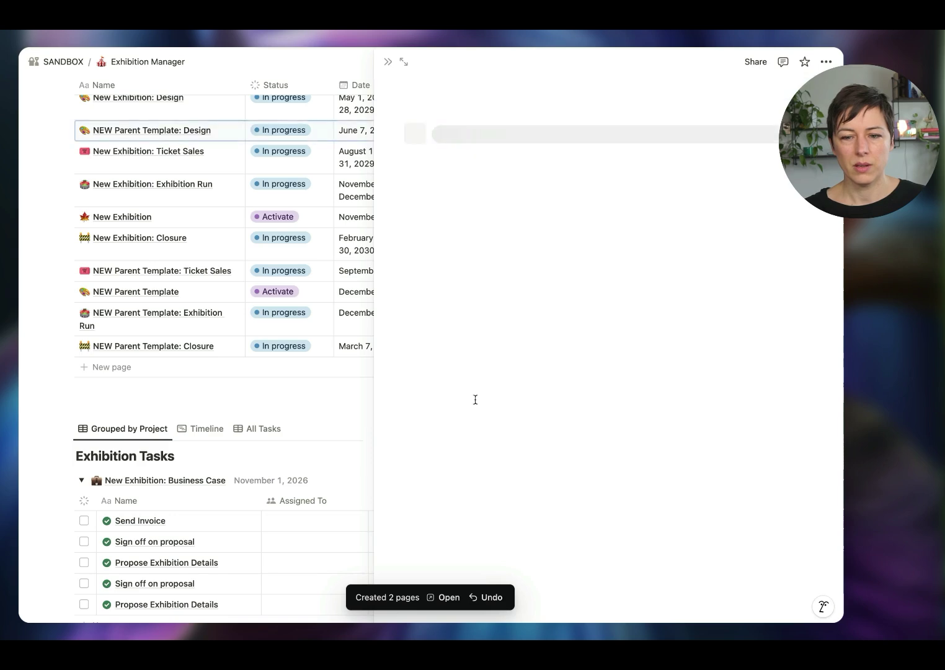
pyautogui.click(482, 419)
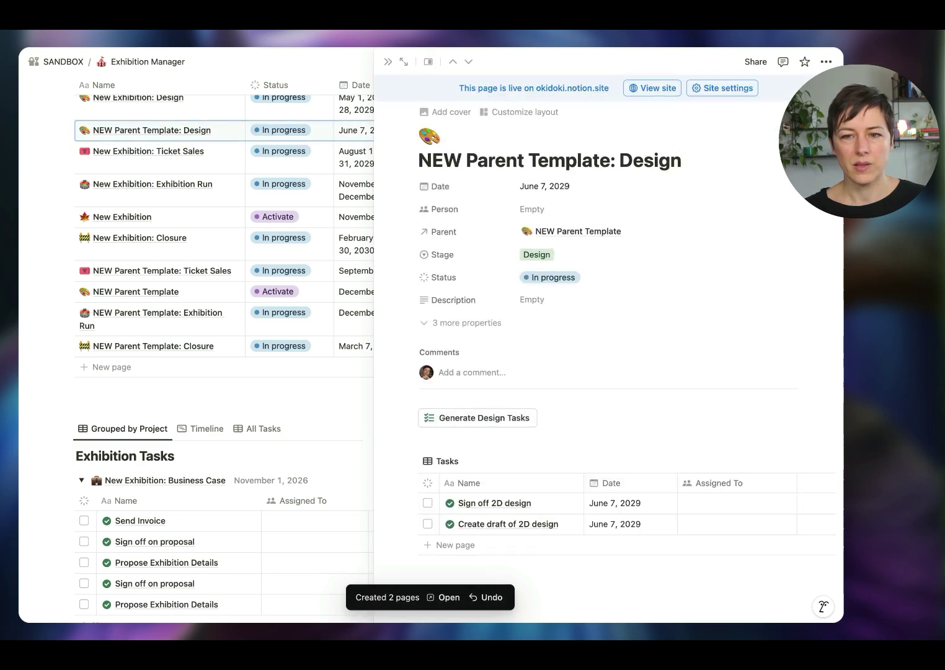
# - Generate the Ticket Sales tasks and the Exhibit Run tasks on the matching NEW Parent Template sub-project pages
pyautogui.click(470, 62)
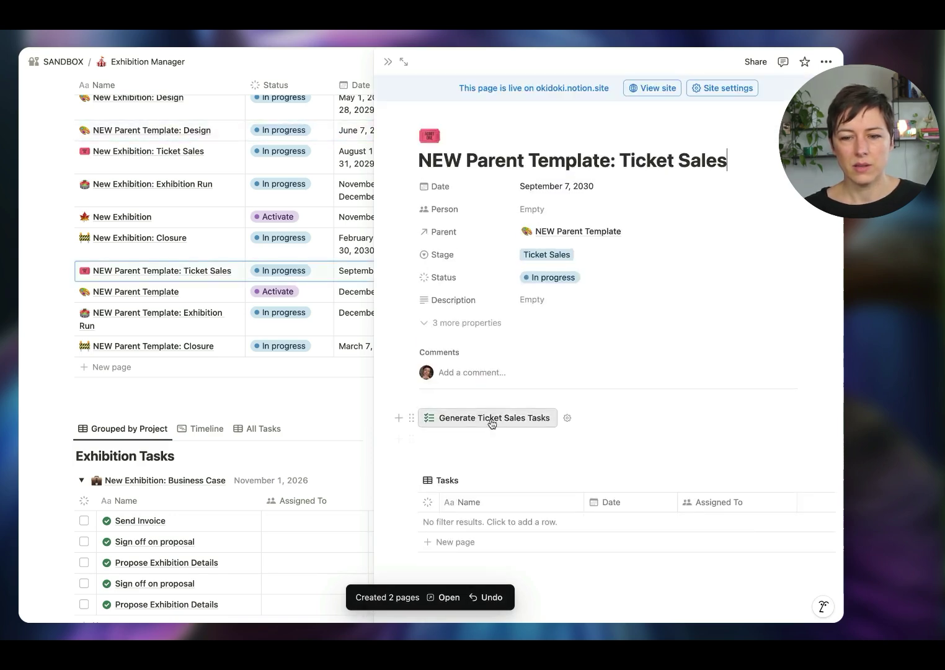
pyautogui.click(494, 417)
pyautogui.click(470, 62)
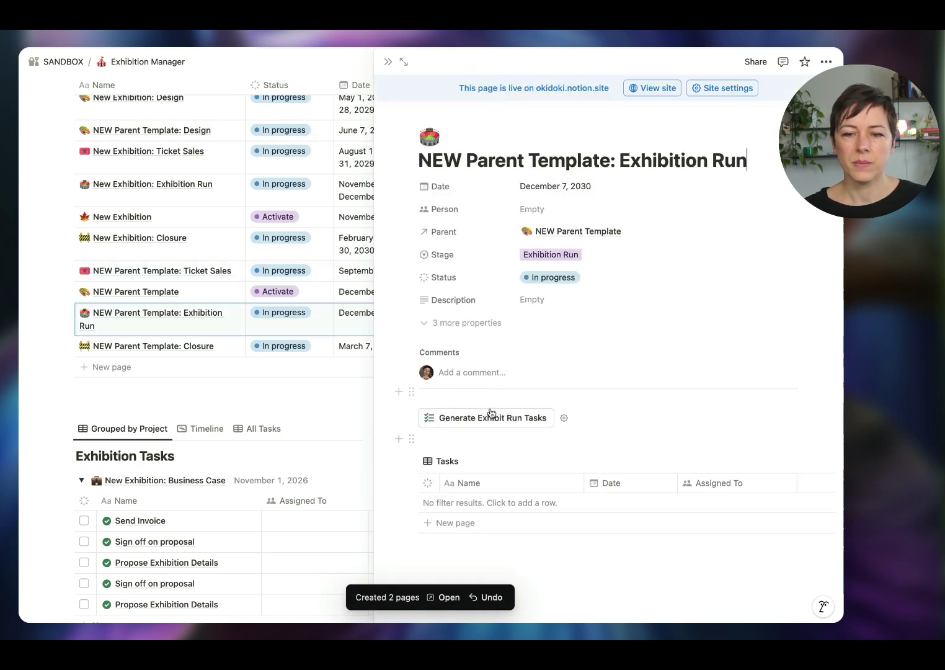
pyautogui.click(490, 417)
# - Generate the Closure tasks on the NEW Parent Template: Closure page and close the side peek
pyautogui.click(469, 61)
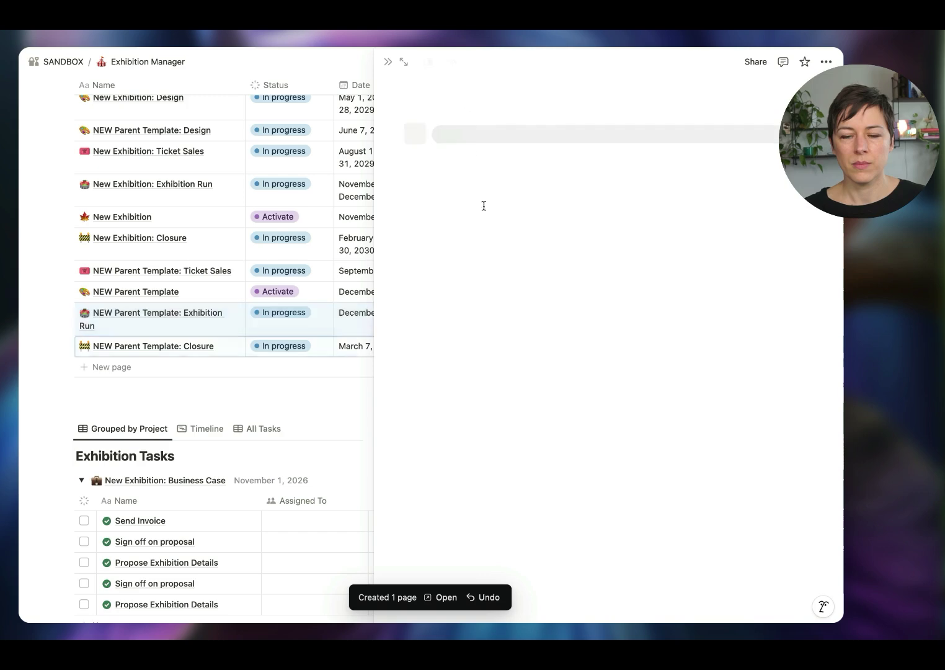
pyautogui.click(497, 420)
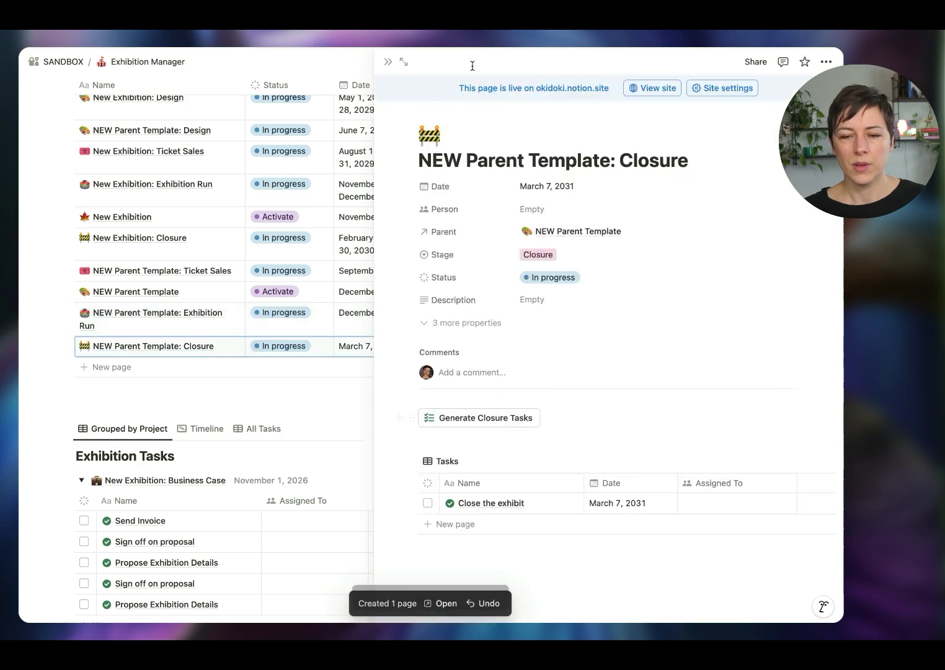
pyautogui.click(388, 62)
# - Check the Parent Projects and Timeline views of Exhibition Projects, ending on the Parent Projects view
pyautogui.scroll(10, 406, 176)
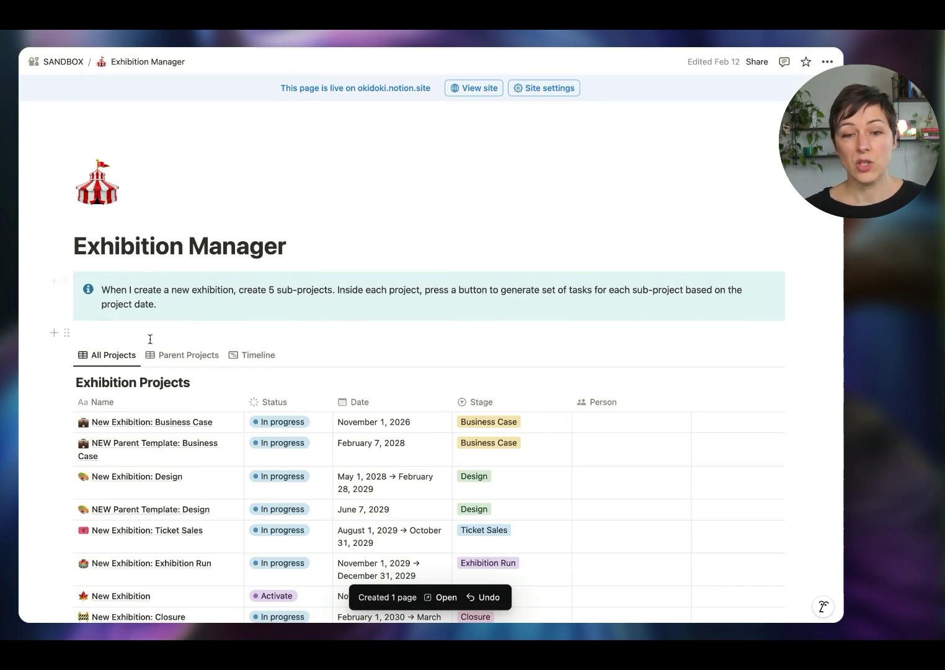
pyautogui.click(185, 354)
pyautogui.scroll(-4, 240, 306)
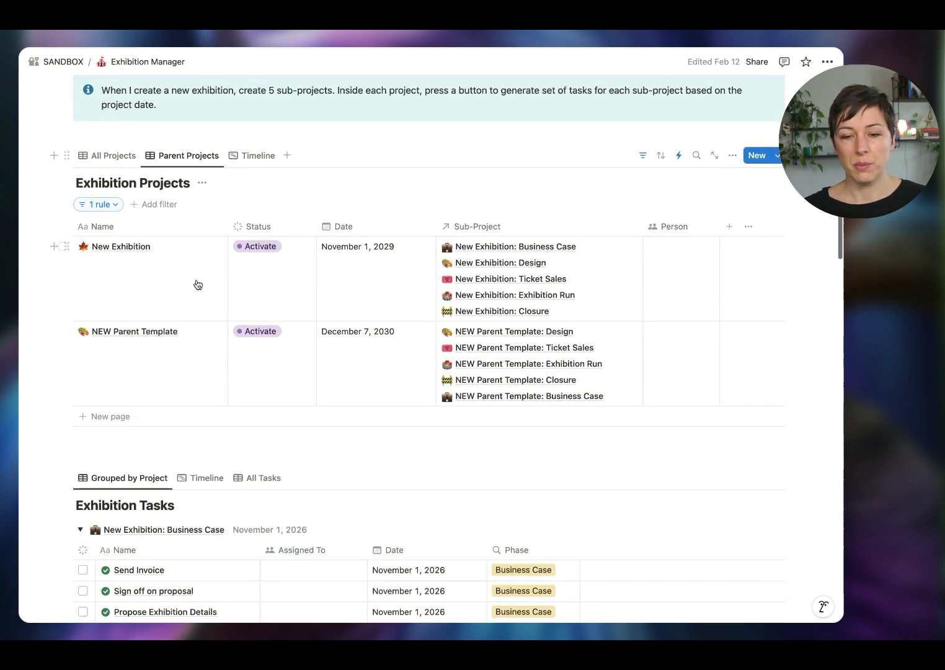
pyautogui.click(252, 157)
pyautogui.click(204, 156)
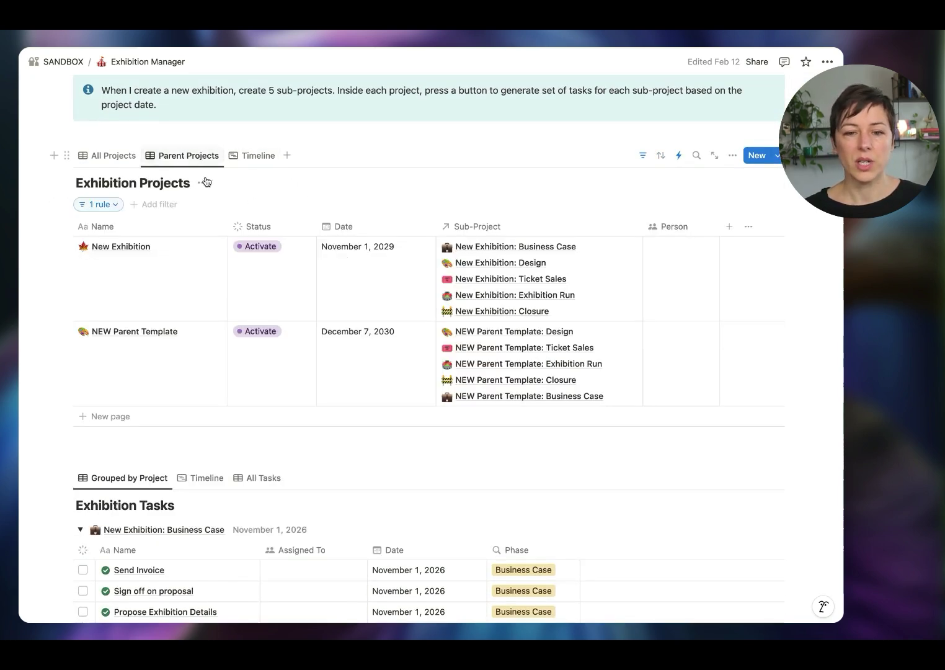
# - Collapse the New Exhibition groups for Business Case, Design, Ticket Sales and Exhibition Run in Exhibition Tasks
pyautogui.scroll(-3, 192, 309)
pyautogui.scroll(-3, 122, 431)
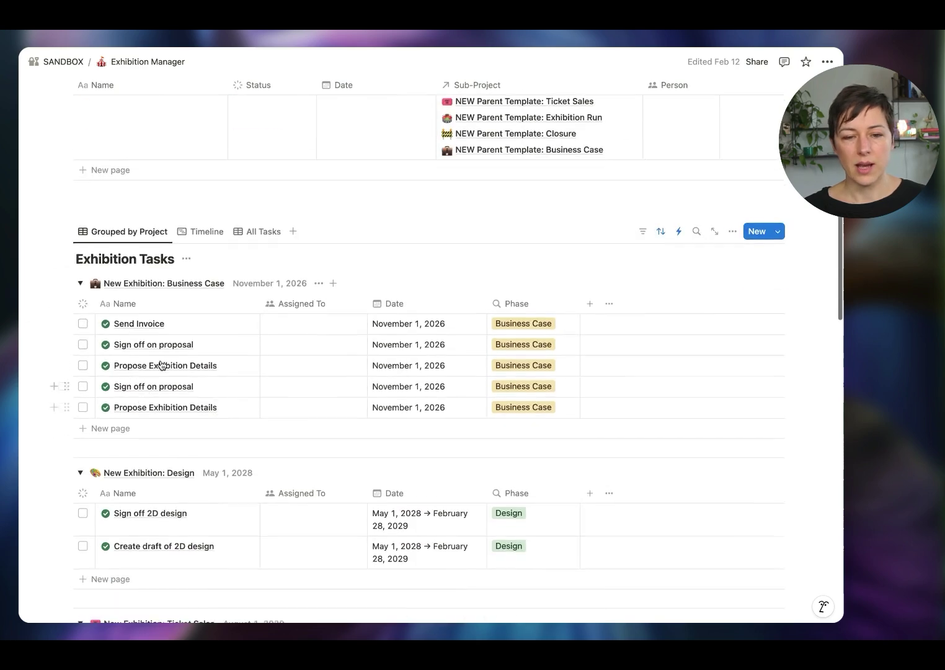
pyautogui.click(80, 281)
pyautogui.click(80, 306)
pyautogui.click(80, 333)
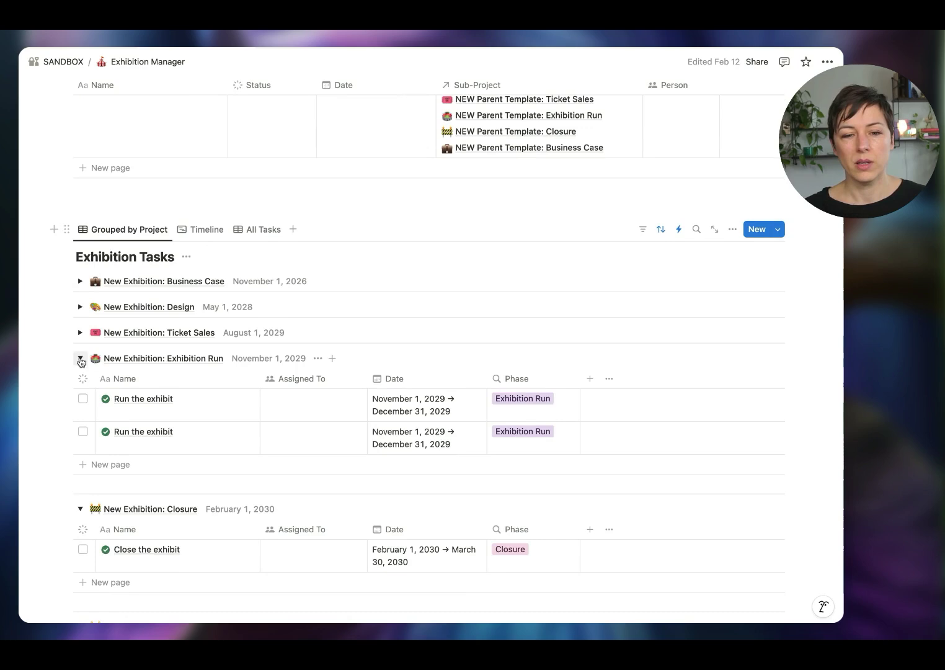
pyautogui.click(80, 358)
pyautogui.click(303, 227)
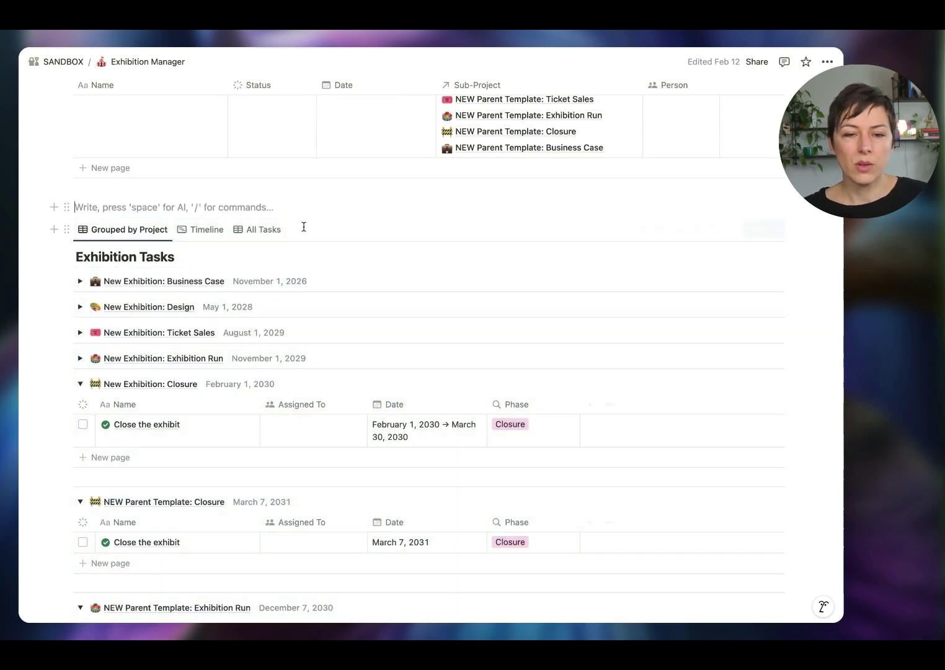
# - Change the group calculation in Exhibition Tasks to the date range of the Date property
pyautogui.click(300, 282)
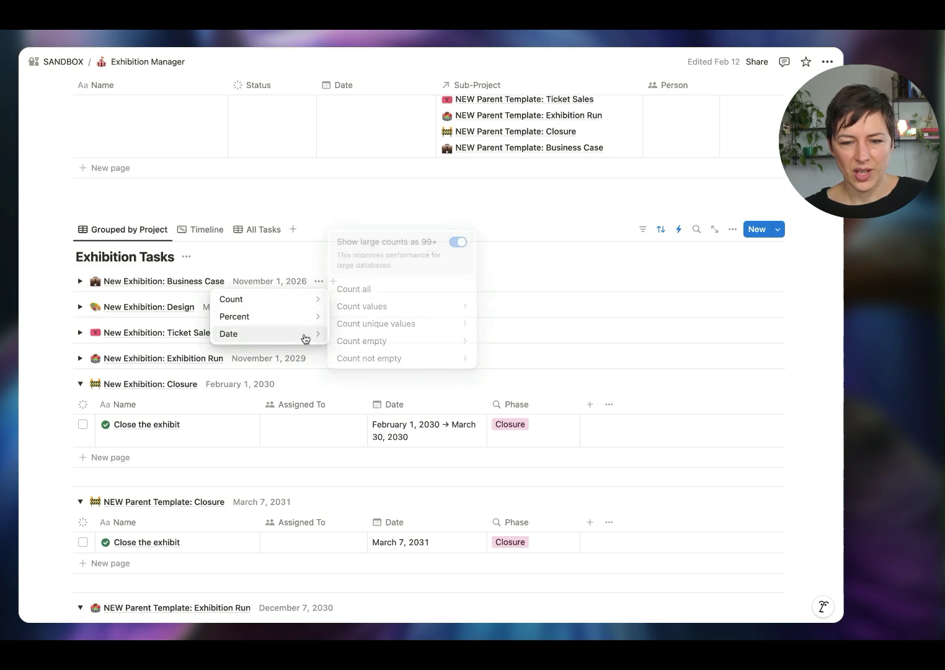
pyautogui.moveTo(315, 340)
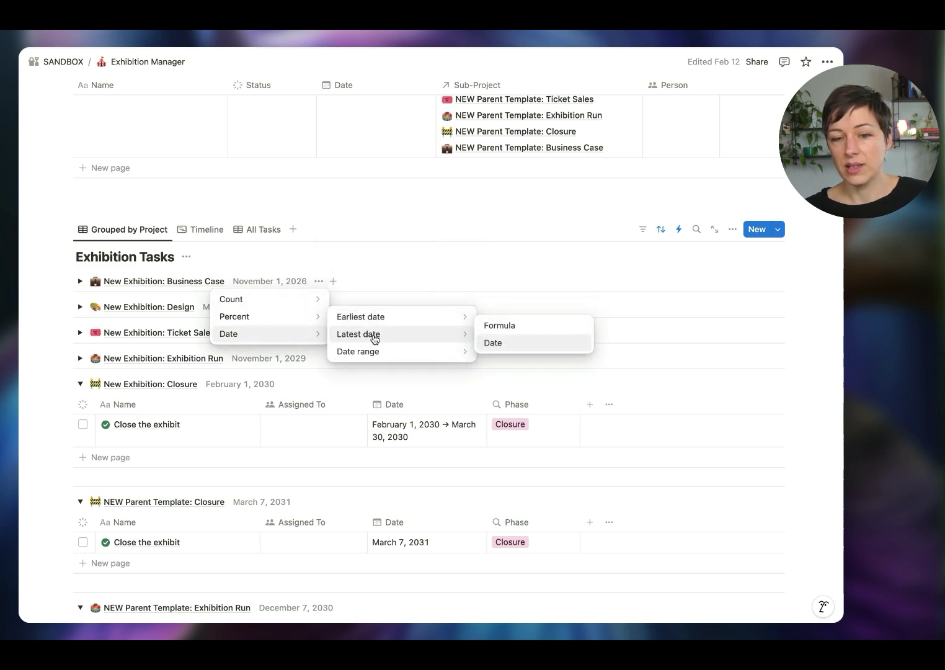
pyautogui.moveTo(375, 357)
pyautogui.click(489, 361)
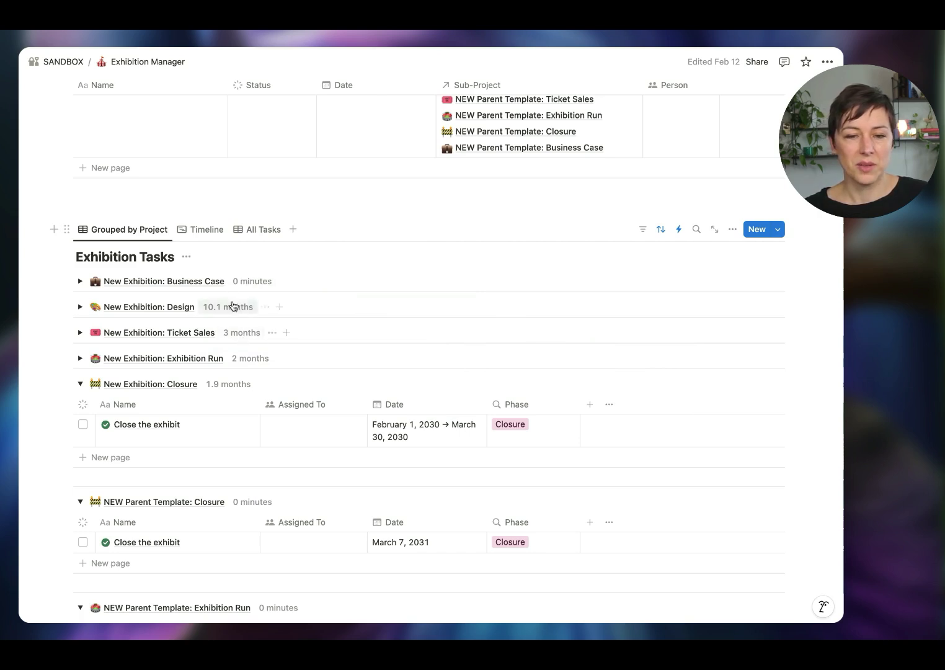
# - Return the group calculation in Exhibition Tasks to the earliest date of the Date property
pyautogui.click(248, 280)
pyautogui.moveTo(259, 333)
pyautogui.moveTo(358, 321)
pyautogui.click(474, 325)
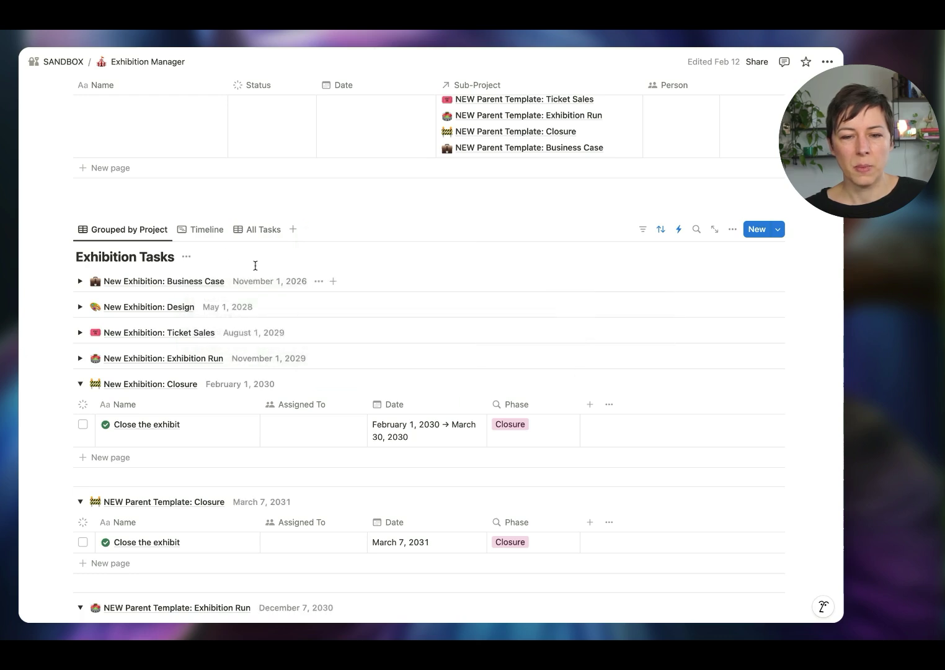
# - Examine the Exhibition Tasks in the Timeline view, jumping to the proposal tasks and the 2D design tasks
pyautogui.click(204, 230)
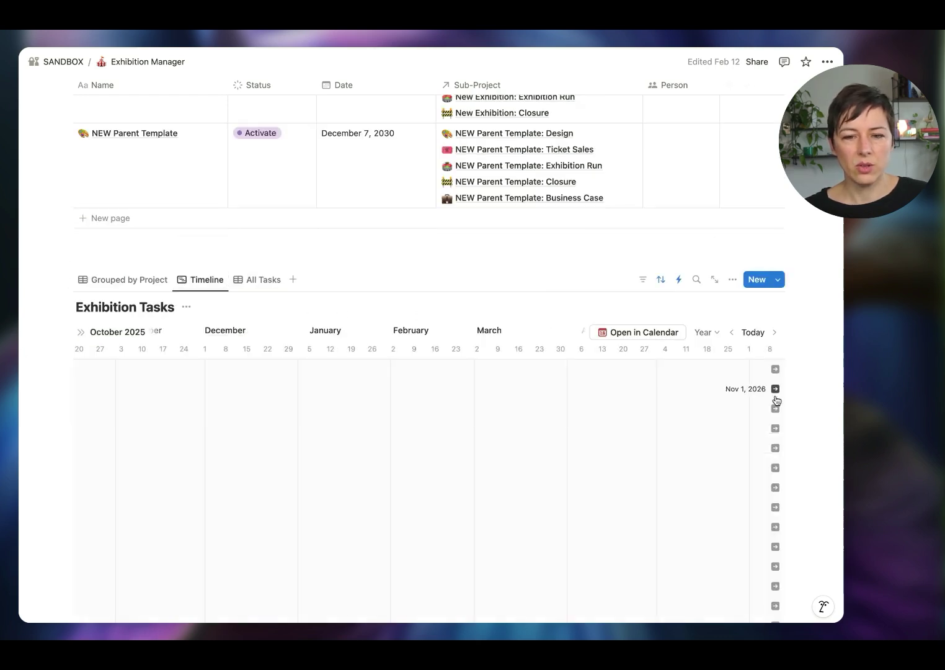
pyautogui.click(775, 468)
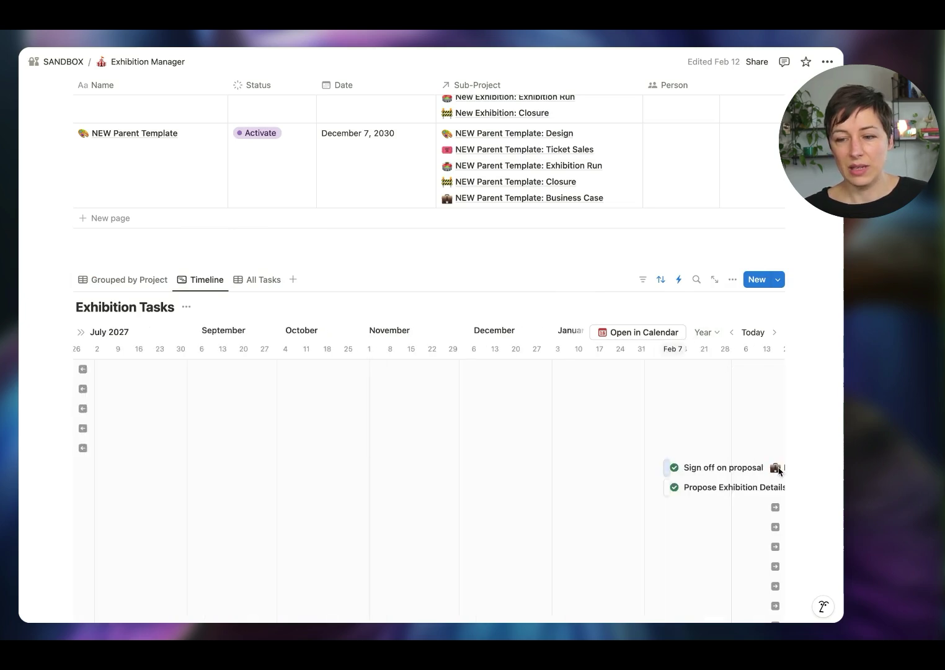
pyautogui.click(775, 507)
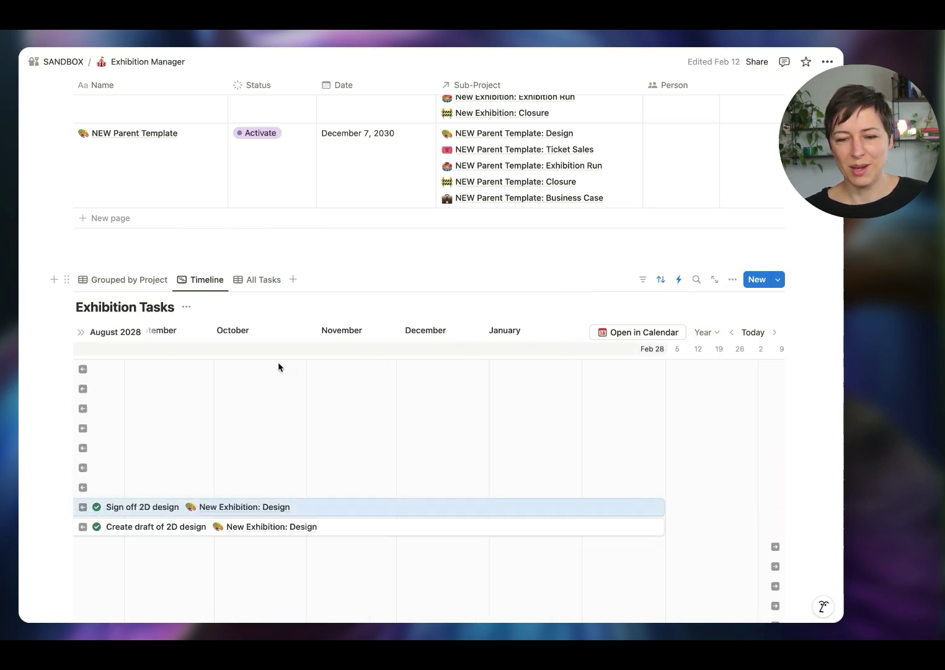
pyautogui.click(236, 282)
pyautogui.scroll(5, 329, 233)
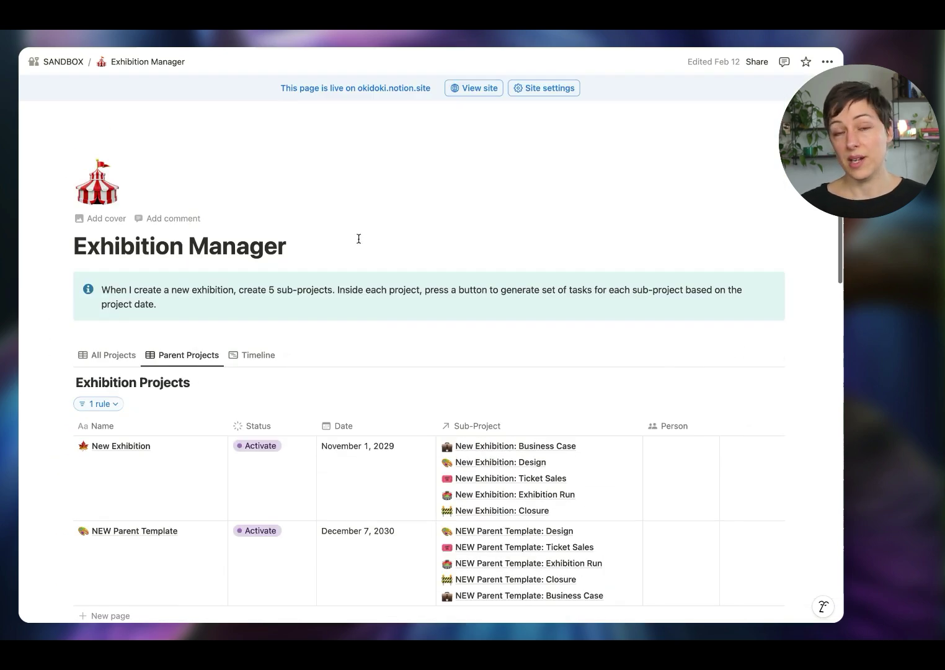
pyautogui.scroll(-3, 372, 248)
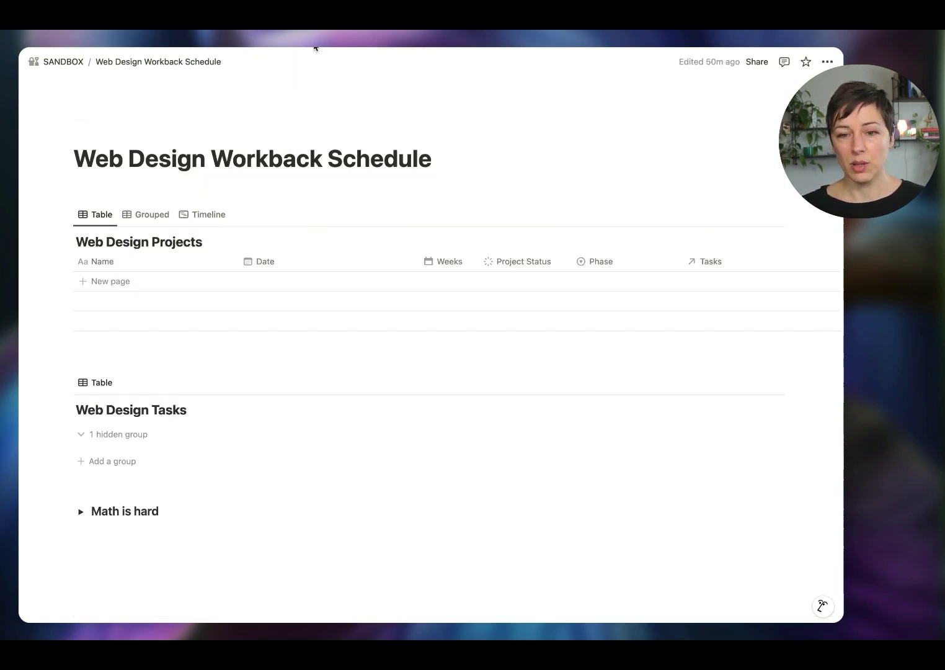
# - Add a project named "Fancy web design project" to Web Design Projects on the Web Design Workback Schedule page and open it
pyautogui.click(134, 286)
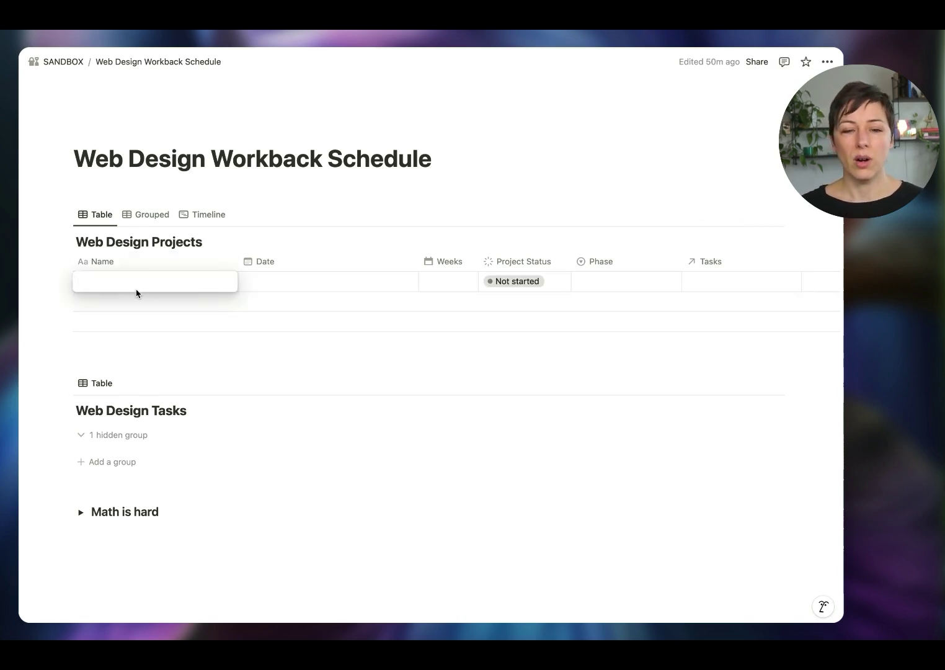
pyautogui.write('Fancy web design project')
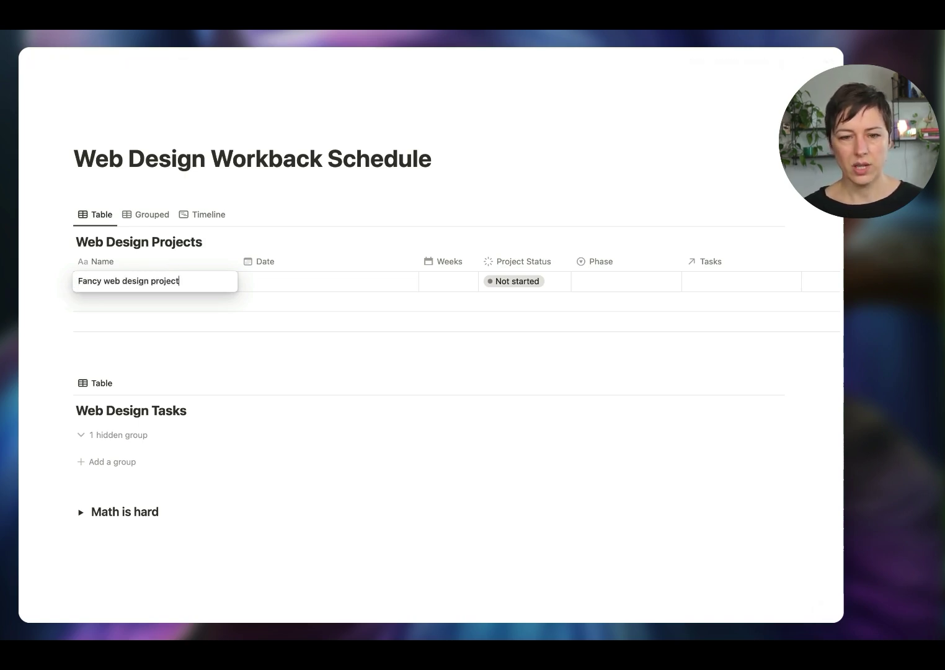
pyautogui.press('Return')
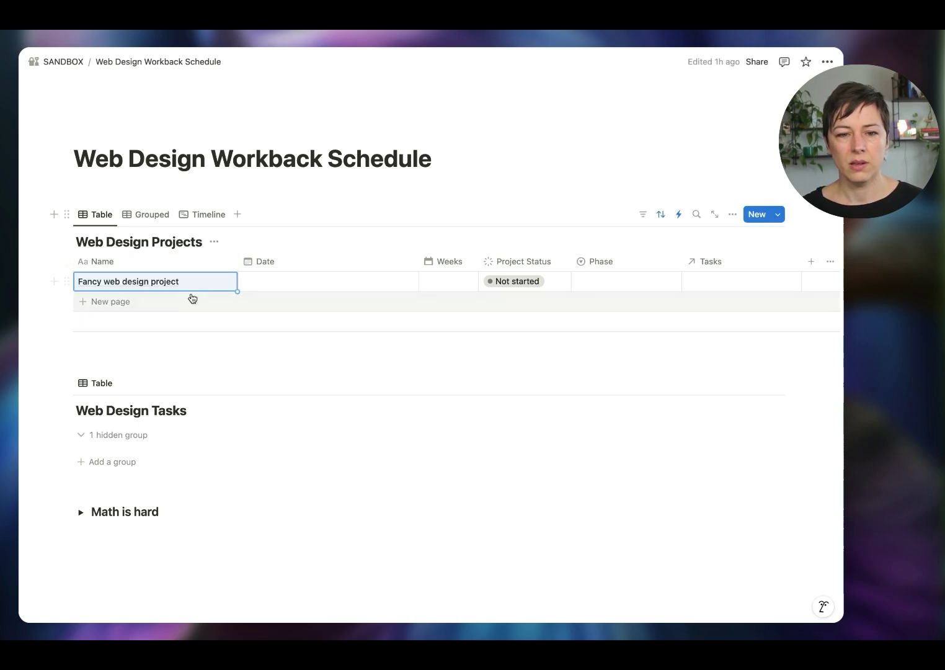
pyautogui.click(212, 280)
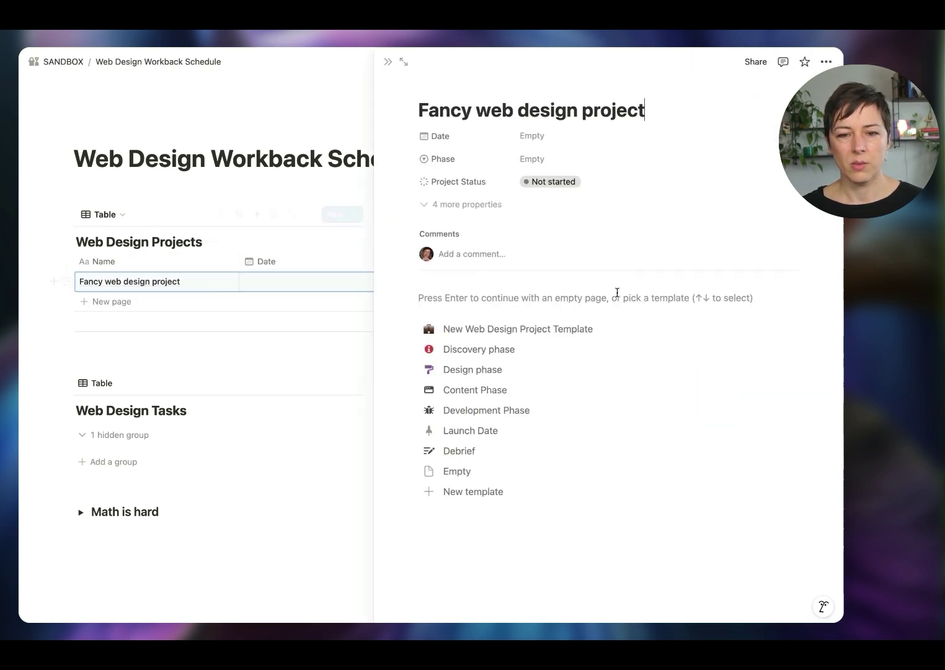
# - Apply the New Web Design Project Template to the project, show its remaining properties and set its Date to March 1, 2026
pyautogui.click(551, 329)
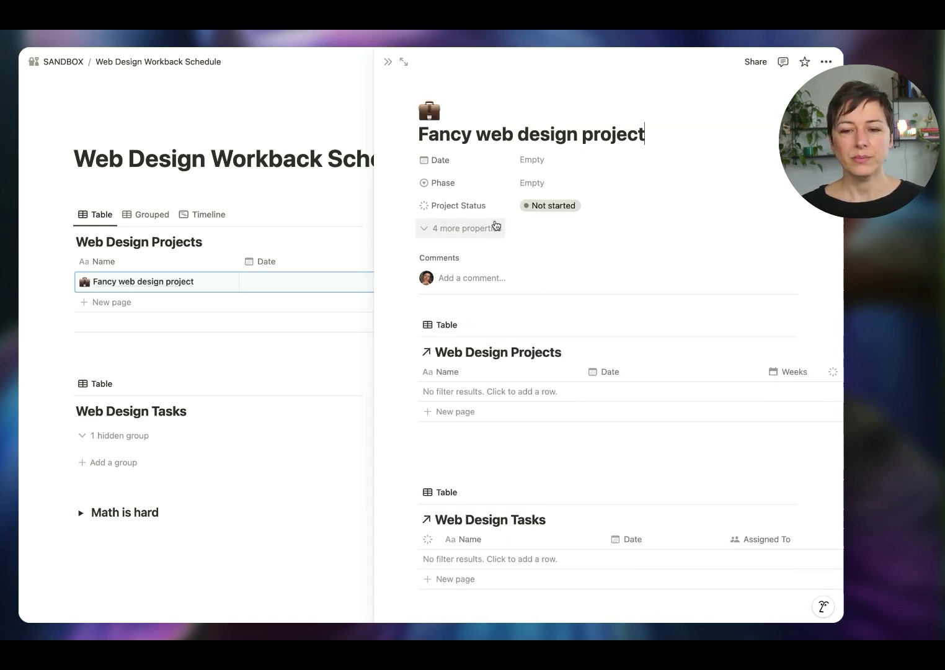
pyautogui.click(462, 229)
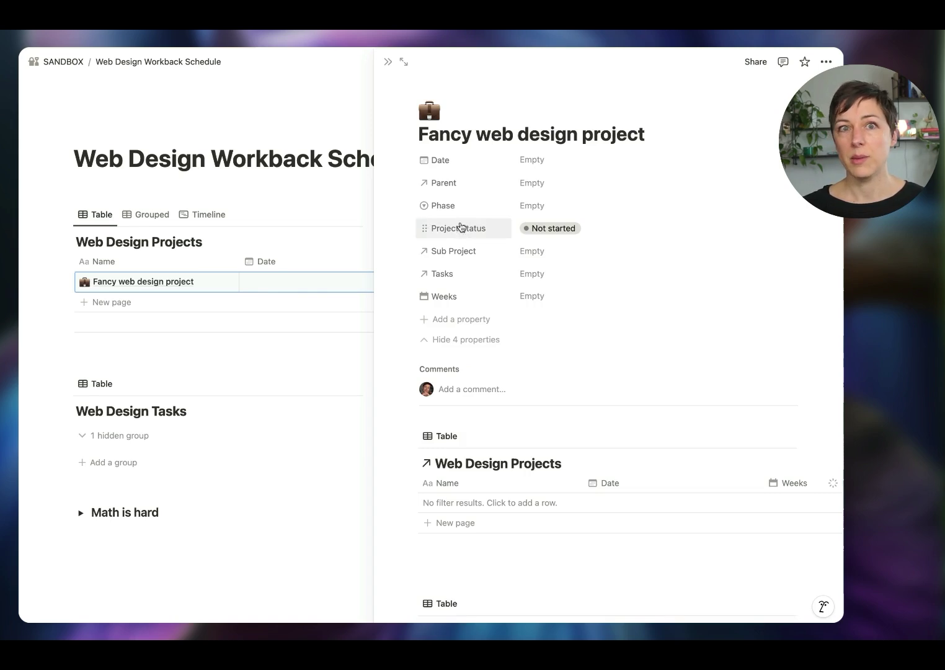
pyautogui.click(567, 162)
pyautogui.click(655, 209)
pyautogui.click(654, 209)
pyautogui.click(654, 209)
pyautogui.click(654, 208)
pyautogui.click(655, 209)
pyautogui.click(654, 209)
pyautogui.click(654, 209)
pyautogui.click(654, 209)
pyautogui.click(654, 209)
pyautogui.click(654, 209)
pyautogui.click(654, 209)
pyautogui.click(654, 209)
pyautogui.click(654, 209)
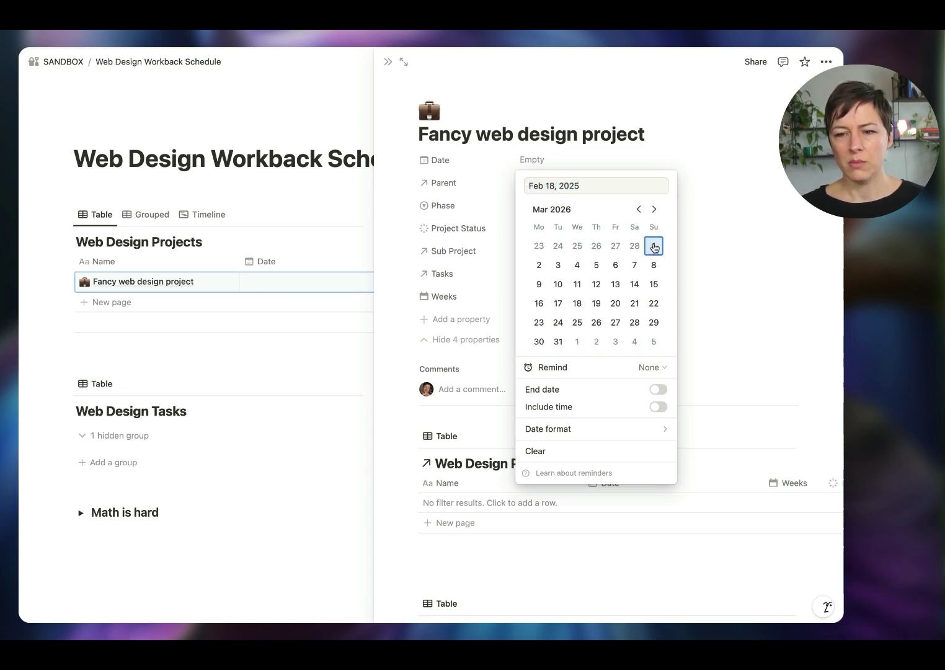
pyautogui.click(653, 246)
pyautogui.click(625, 126)
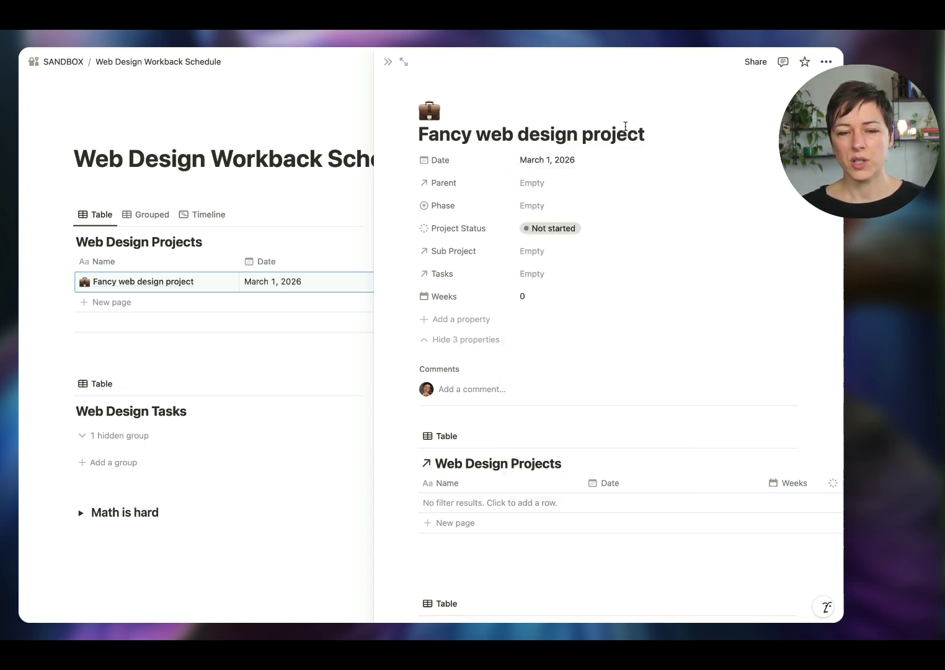
# - Set the Project Status of the fancy web design project to Active and close its page
pyautogui.click(584, 225)
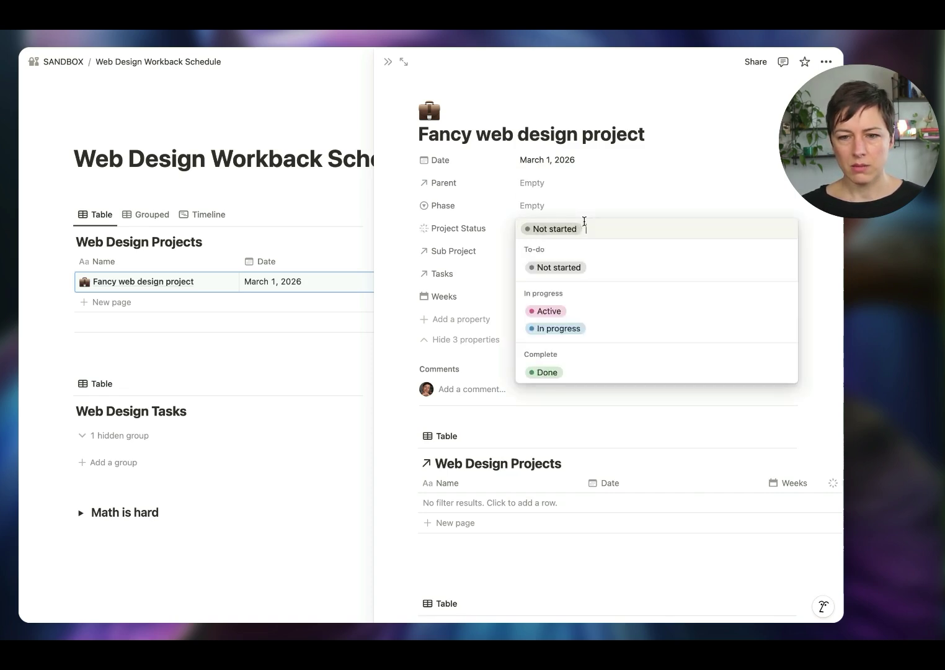
pyautogui.click(550, 311)
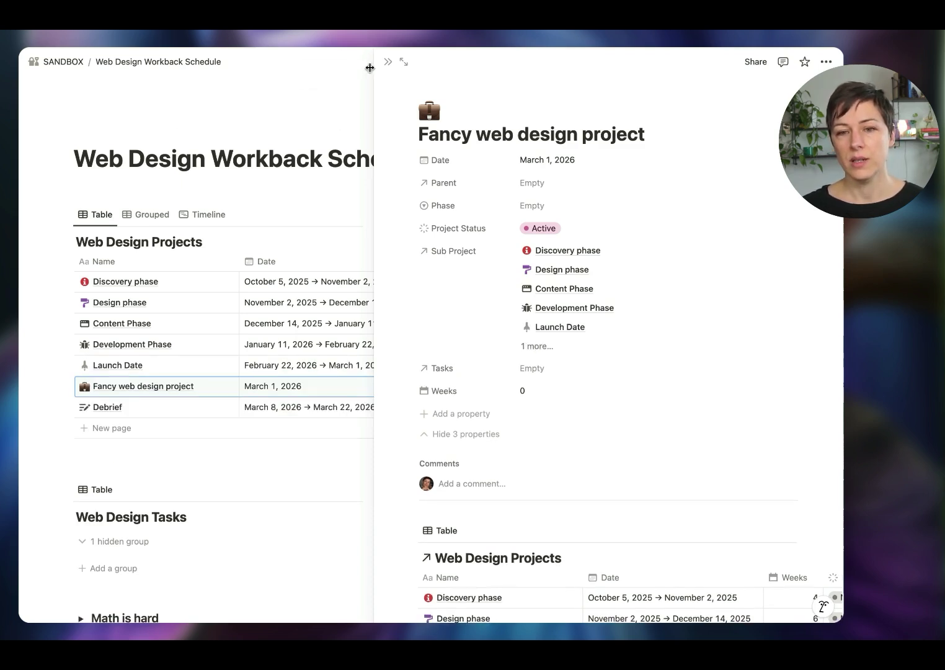
pyautogui.click(388, 62)
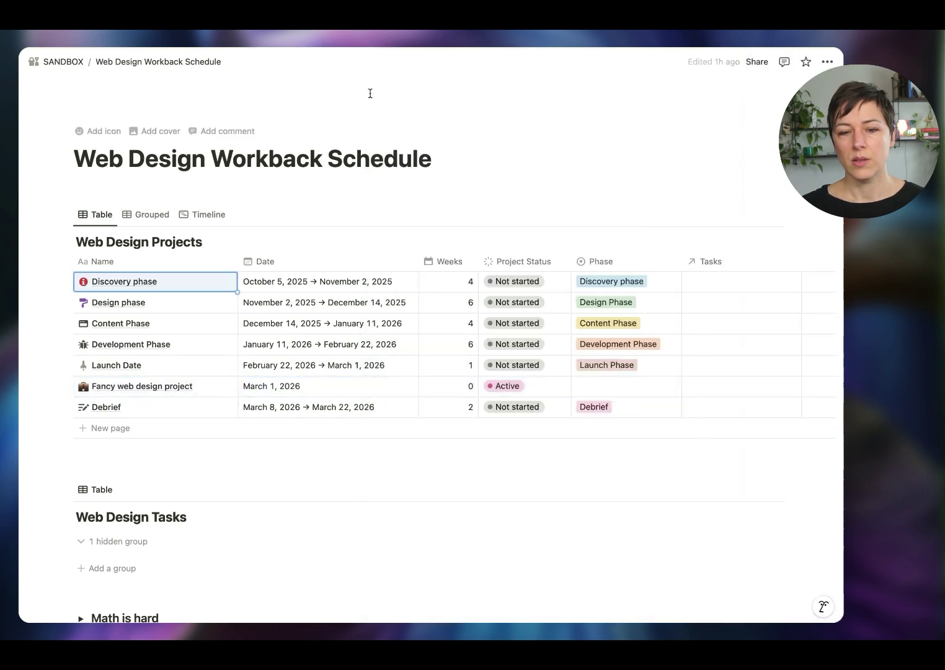
# - Open the Discovery phase sub-project and generate its tasks
pyautogui.click(219, 282)
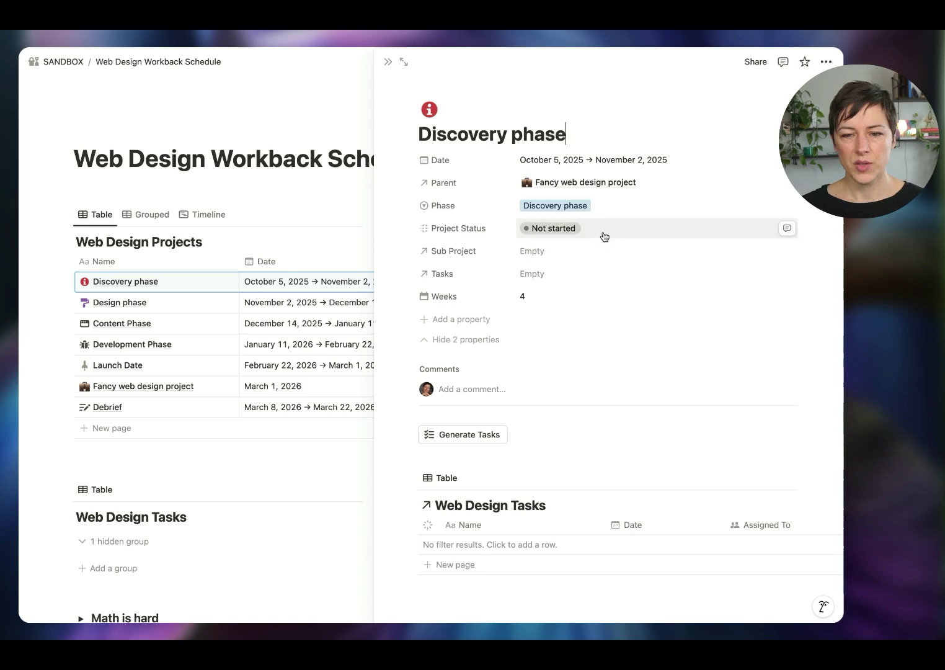
pyautogui.scroll(-1, 593, 297)
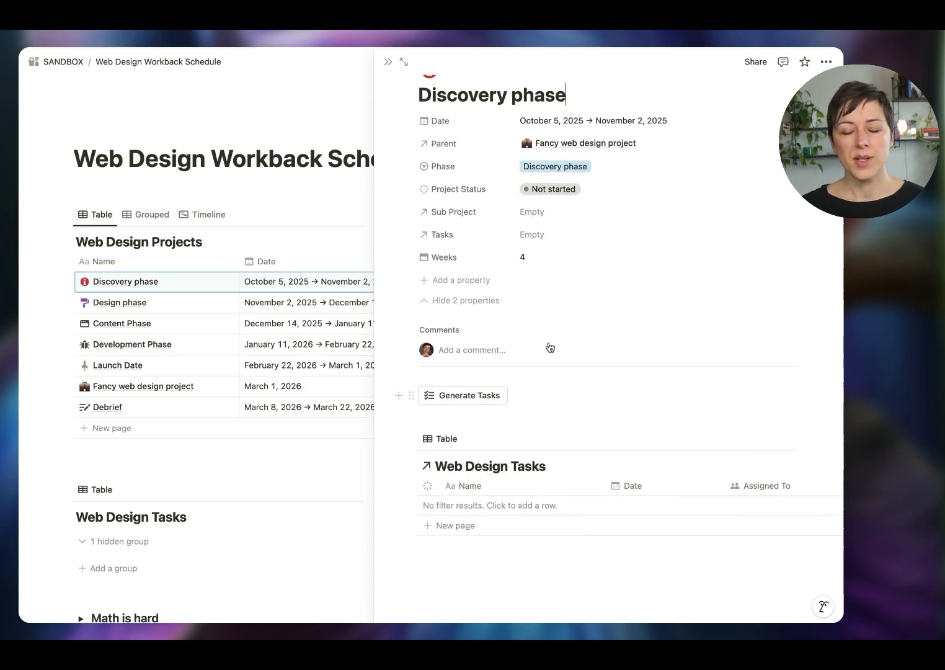
pyautogui.click(479, 397)
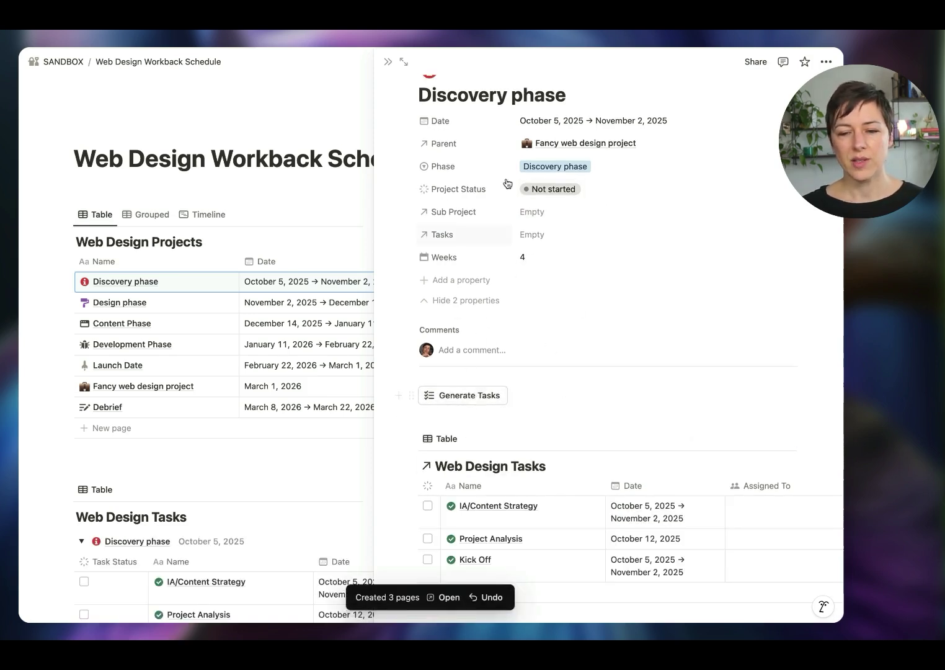
# - Generate the tasks of the Design phase sub-project, review their dates and close its page
pyautogui.click(469, 63)
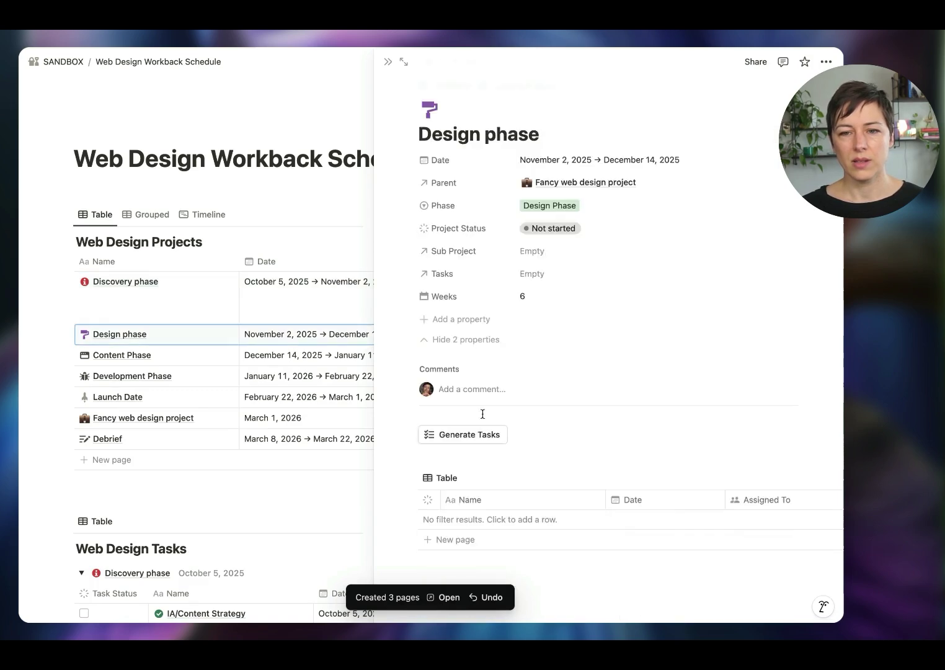
pyautogui.click(462, 433)
pyautogui.scroll(-5, 624, 297)
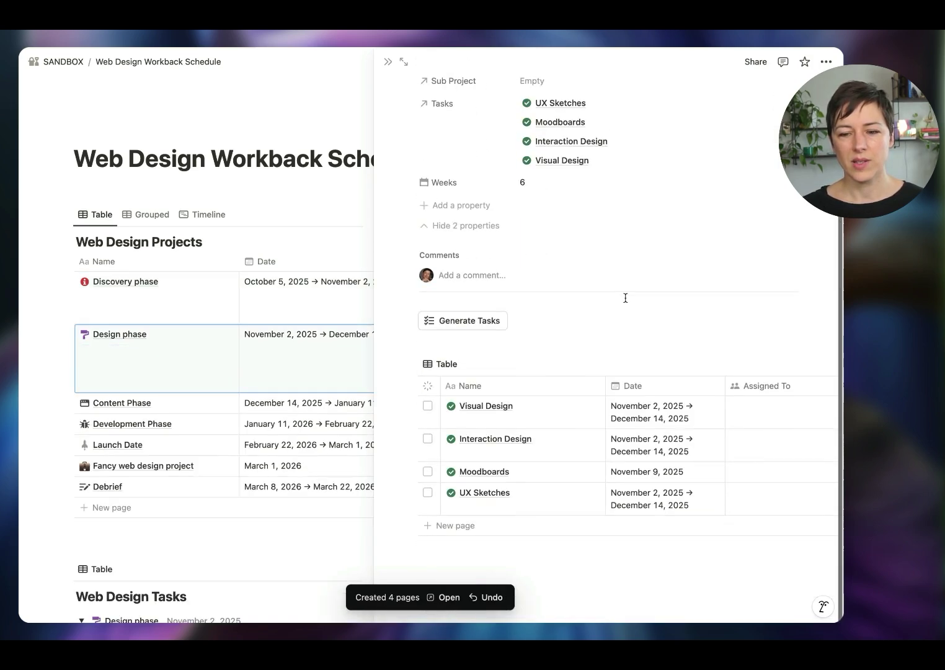
pyautogui.scroll(1, 667, 458)
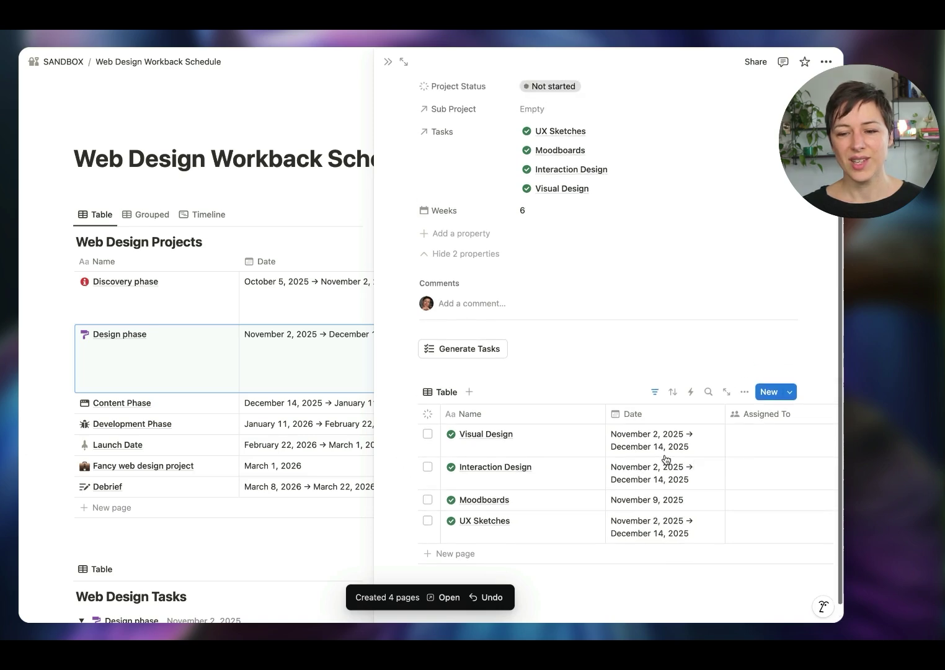
pyautogui.scroll(3, 667, 455)
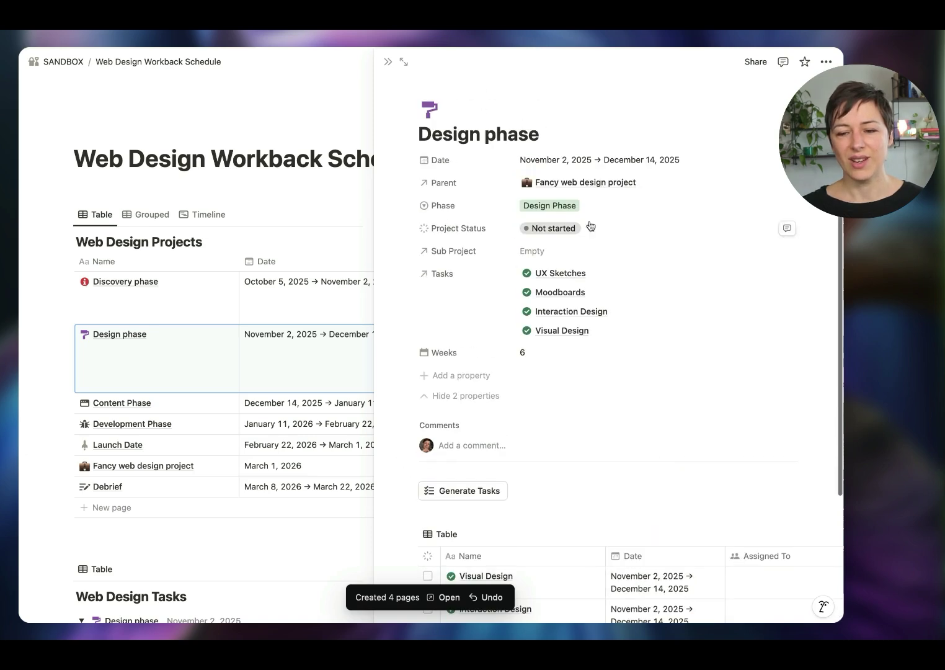
pyautogui.click(388, 62)
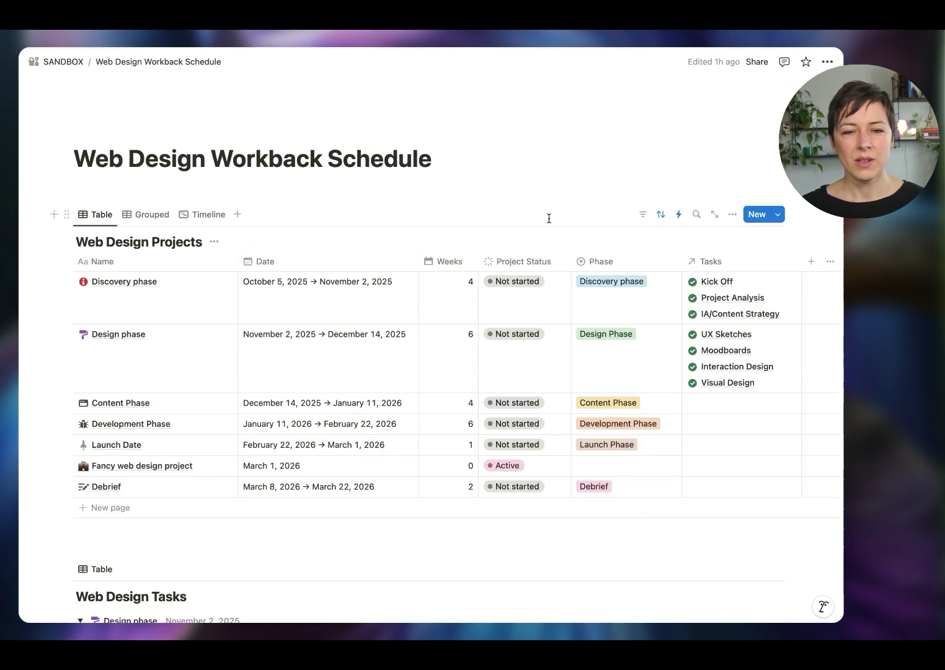
# - Open the END DATE Workback automation of Web Design Projects and examine the formula of its Launch variable
pyautogui.click(678, 214)
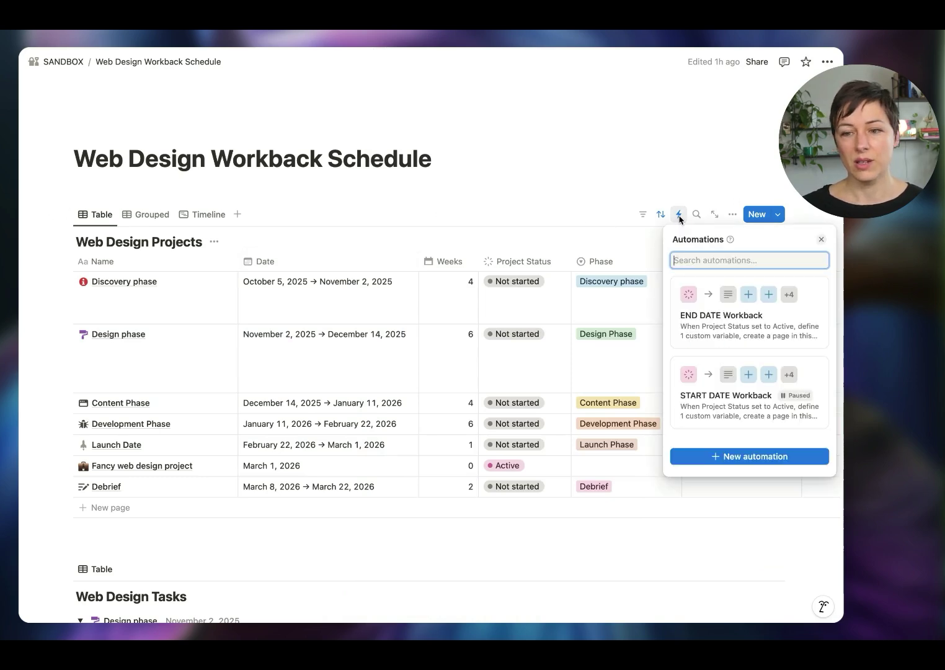
pyautogui.click(731, 332)
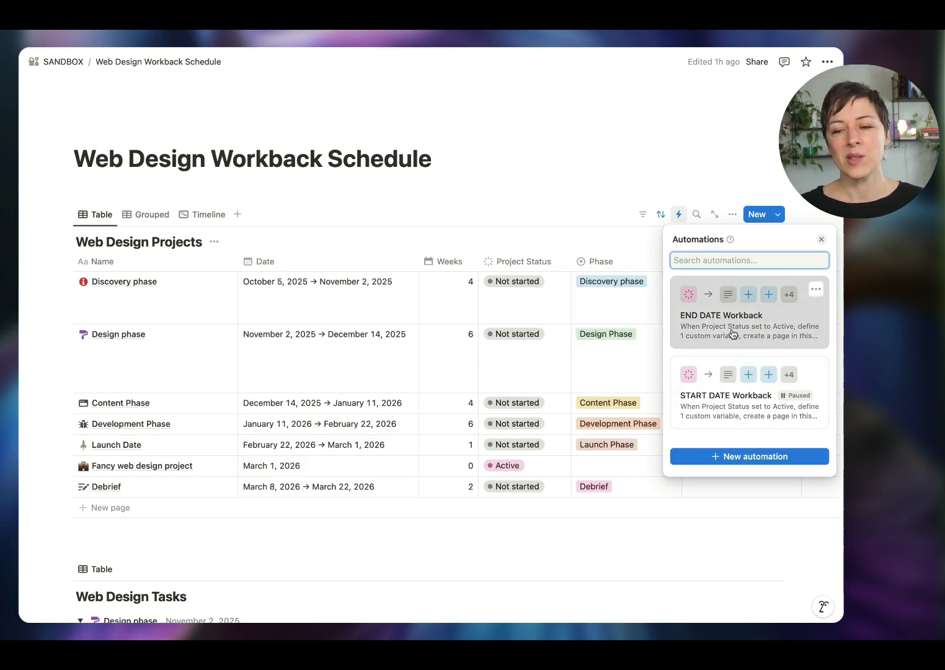
pyautogui.scroll(-3, 507, 278)
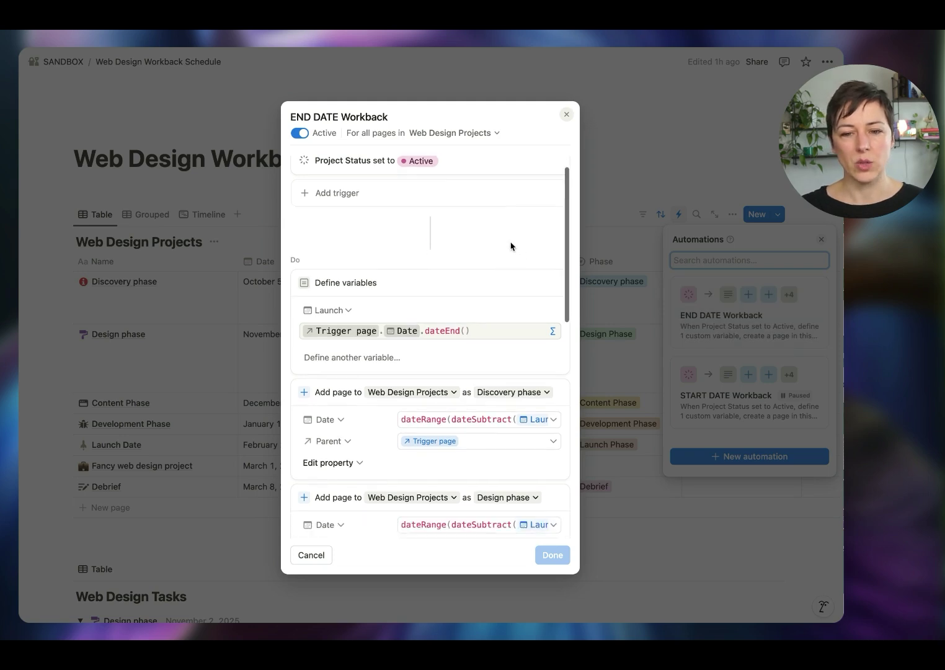
pyautogui.scroll(-2, 454, 211)
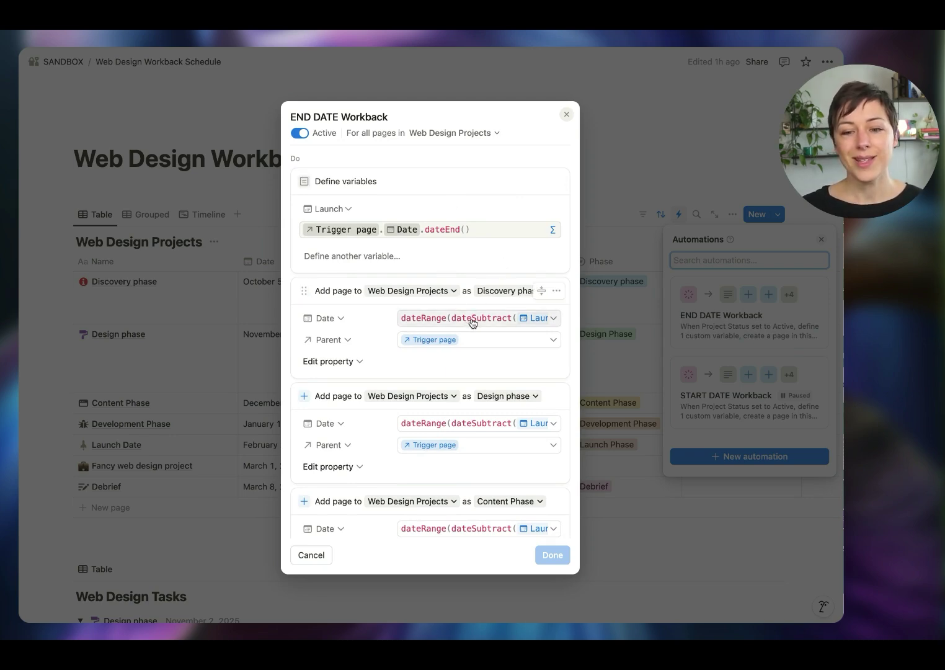
pyautogui.scroll(2, 470, 313)
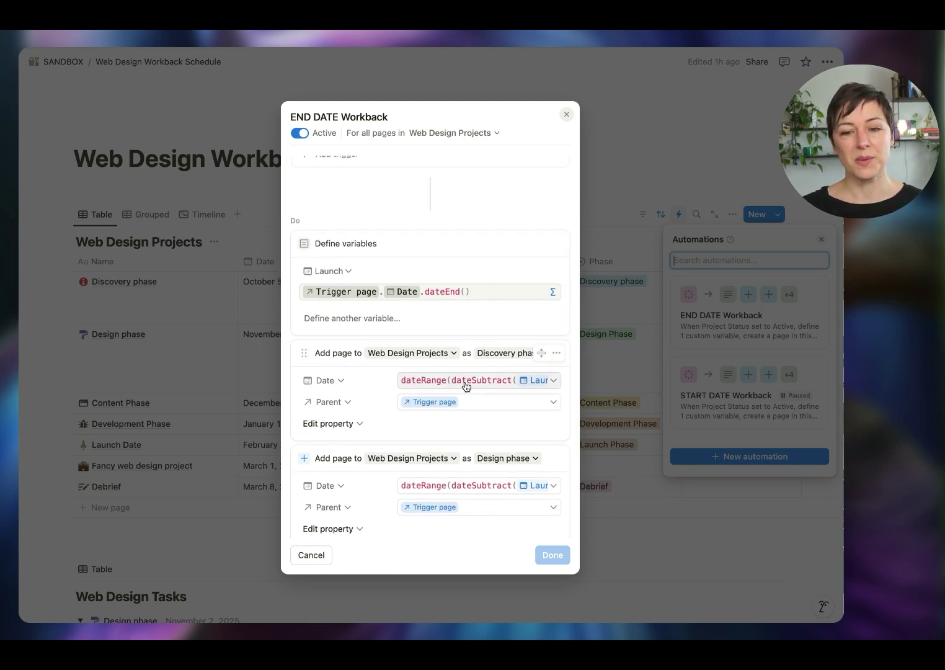
pyautogui.click(482, 293)
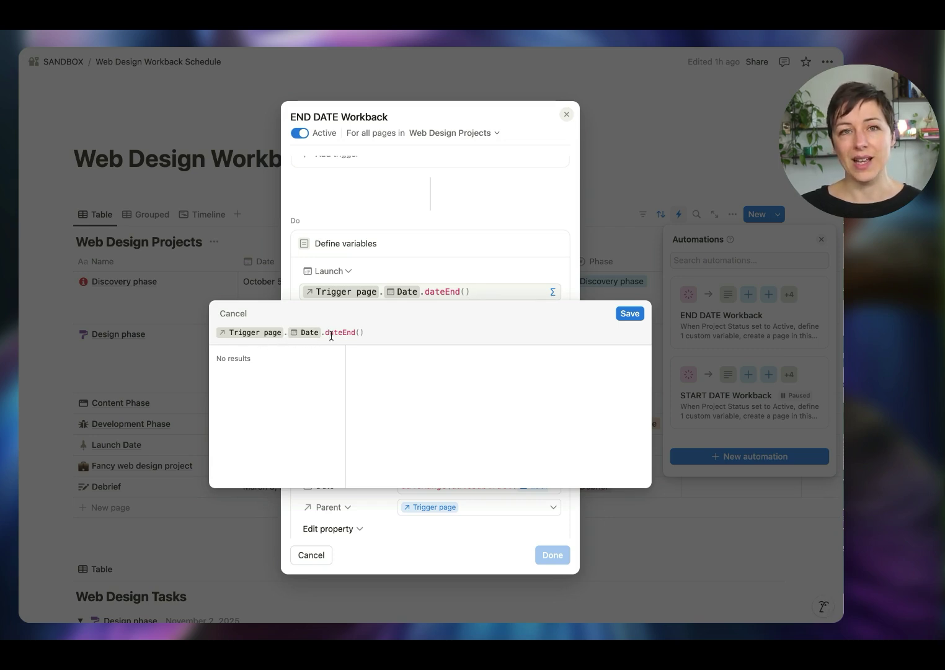
pyautogui.click(629, 313)
# - Inspect the Date formula of the automation's Discovery phase page and close the automation without changes
pyautogui.scroll(-2, 550, 298)
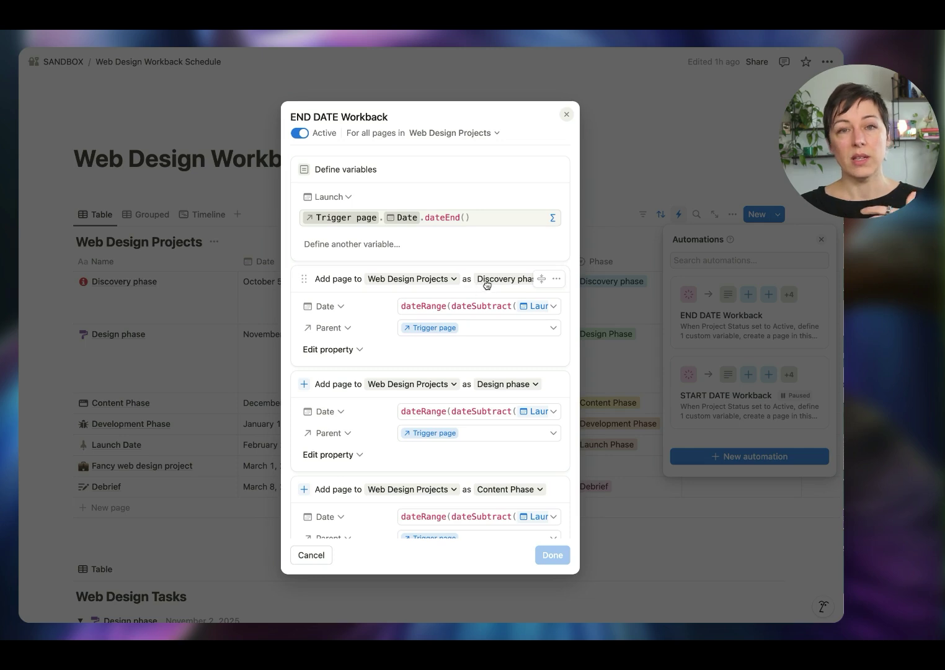
pyautogui.click(469, 306)
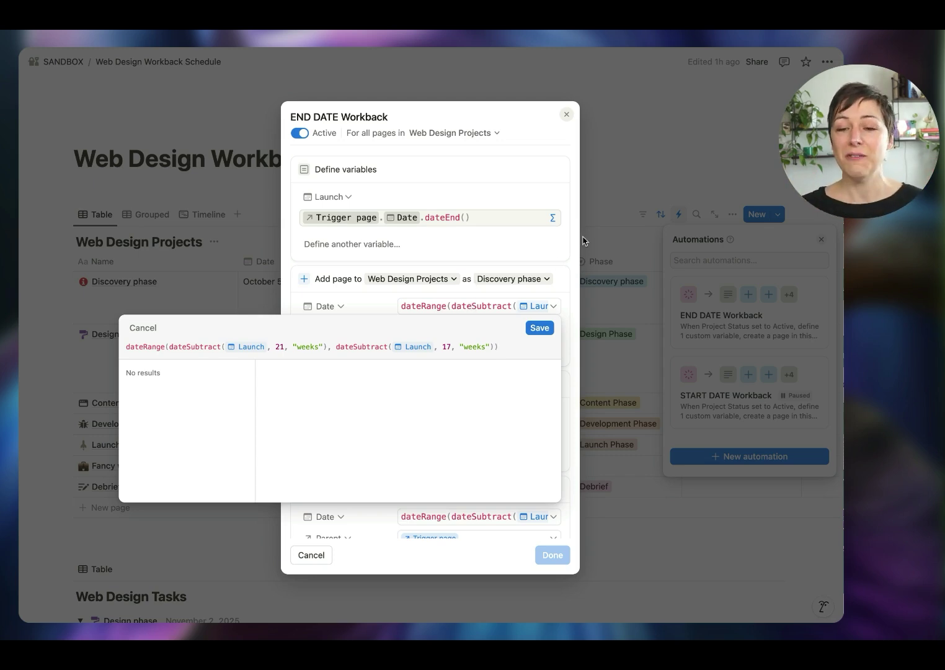
pyautogui.press('Escape')
pyautogui.click(566, 114)
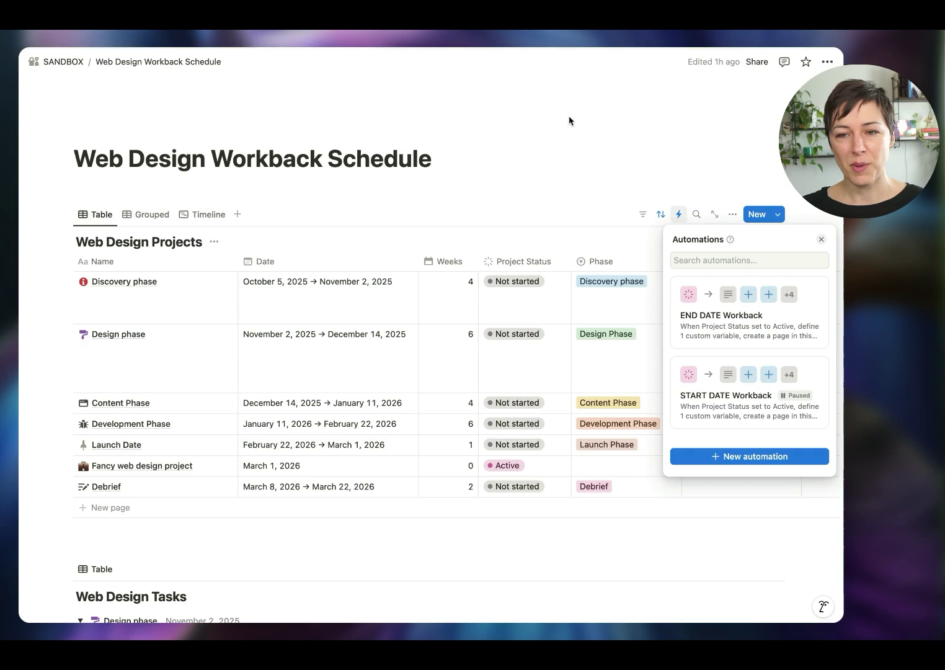
# - Expand the "Math is hard" section below Web Design Tasks and read the week calculations for each phase
pyautogui.click(414, 192)
pyautogui.scroll(-10, 409, 209)
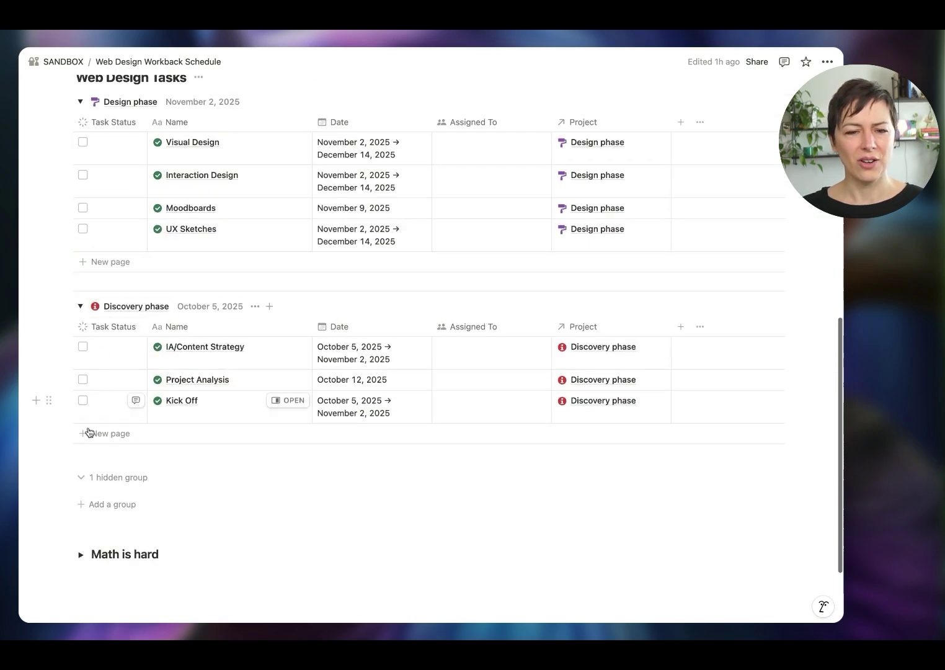
pyautogui.click(81, 554)
pyautogui.scroll(-4, 119, 523)
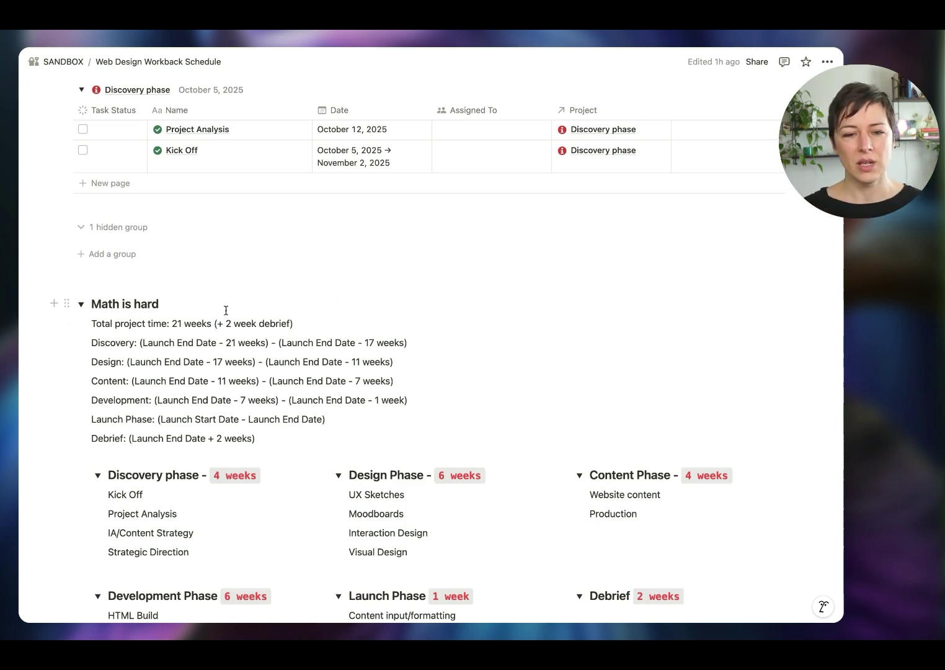
# - Reopen the END DATE Workback automation and check the Discovery phase Date formula against the week calculations
pyautogui.scroll(5, 417, 373)
pyautogui.scroll(5, 620, 310)
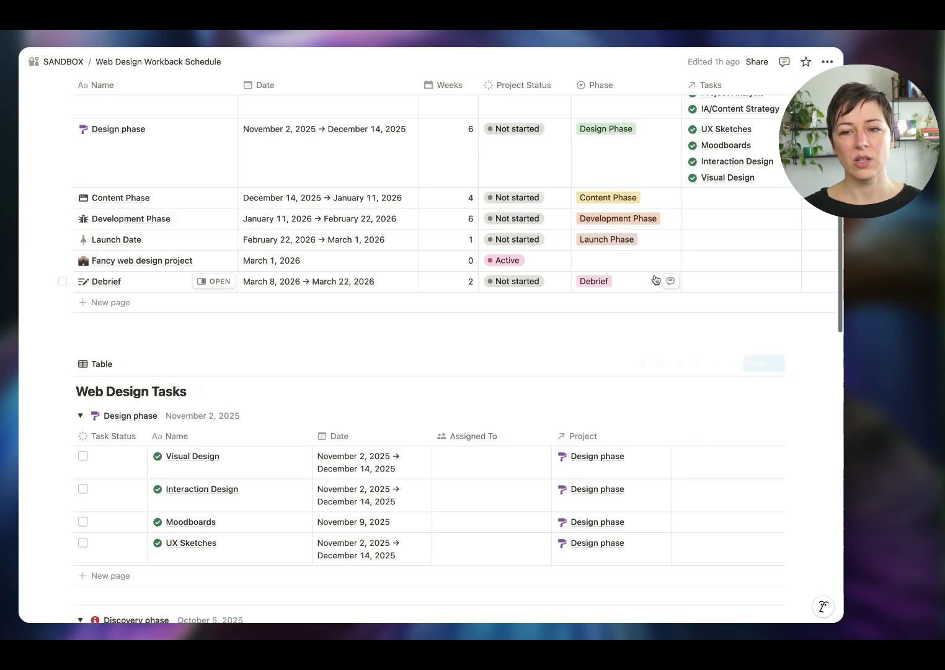
pyautogui.scroll(4, 633, 194)
pyautogui.click(678, 214)
pyautogui.click(720, 331)
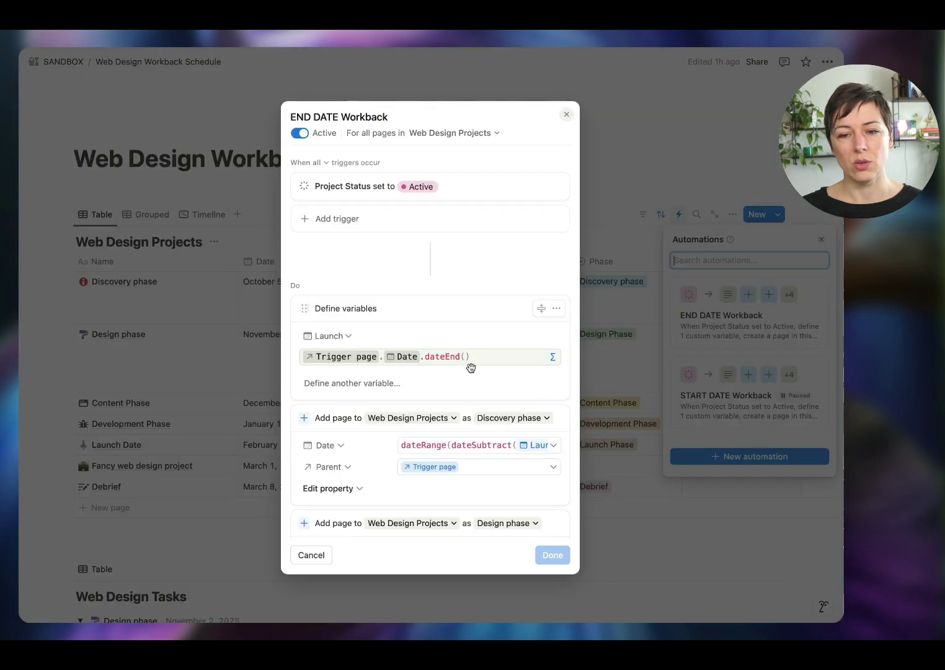
pyautogui.click(460, 444)
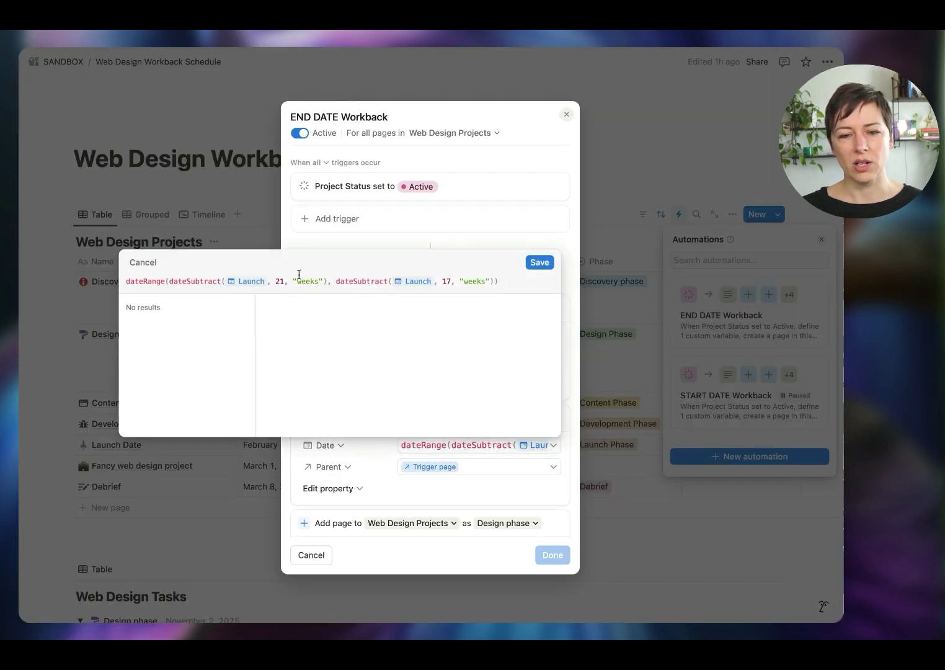
pyautogui.click(396, 148)
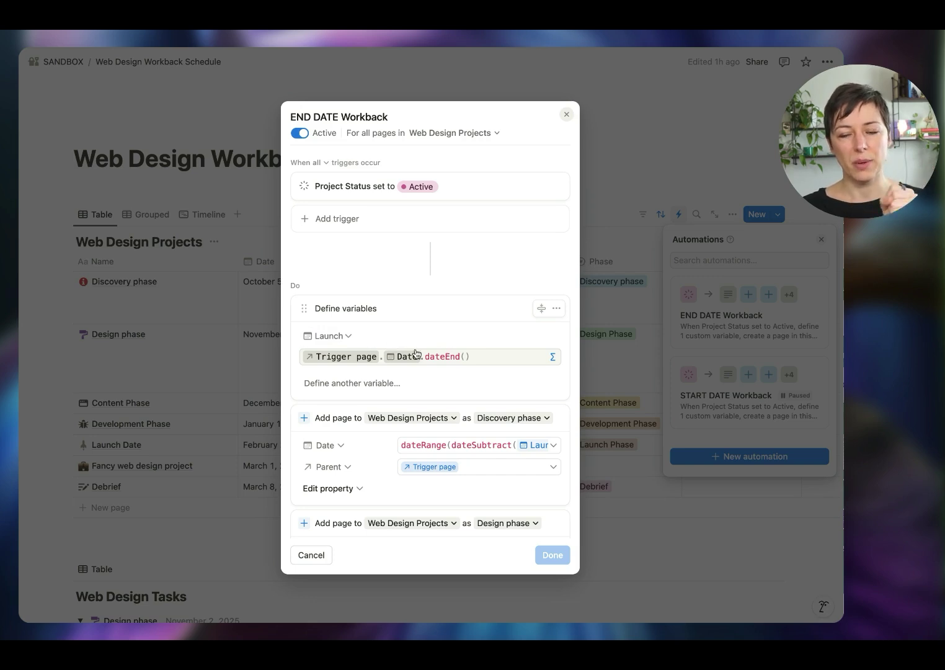
# - Compare the Discovery phase and Design phase Date formulas in the automation, review the remaining page actions, and close it unchanged
pyautogui.scroll(-2, 419, 347)
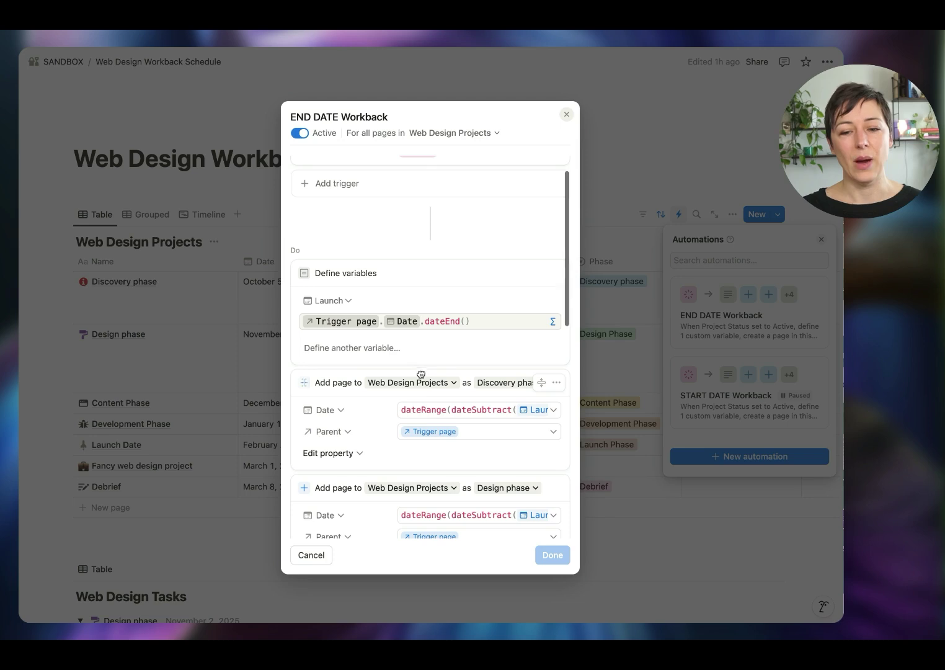
pyautogui.click(436, 412)
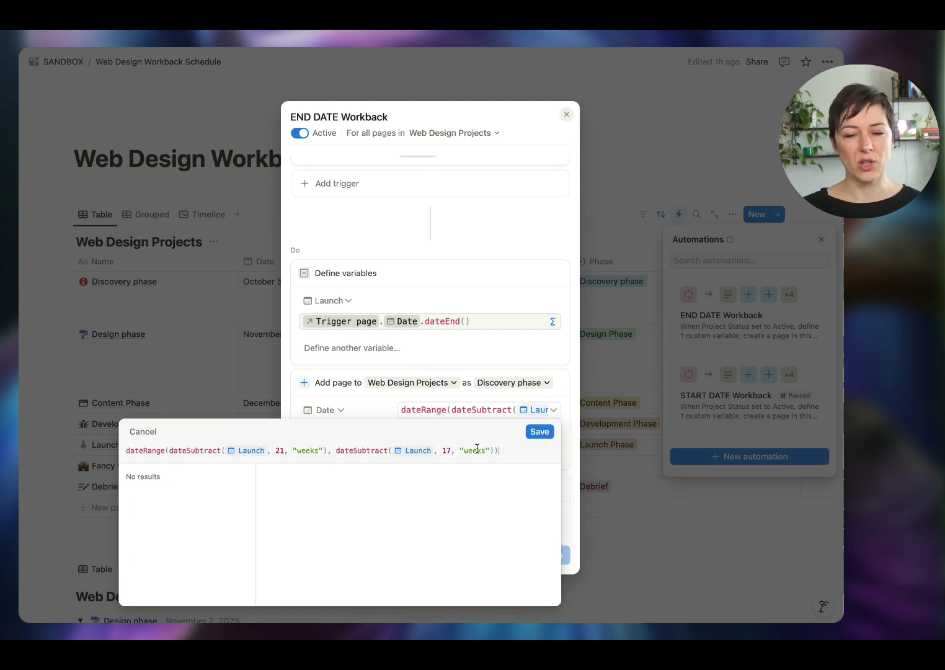
pyautogui.click(496, 312)
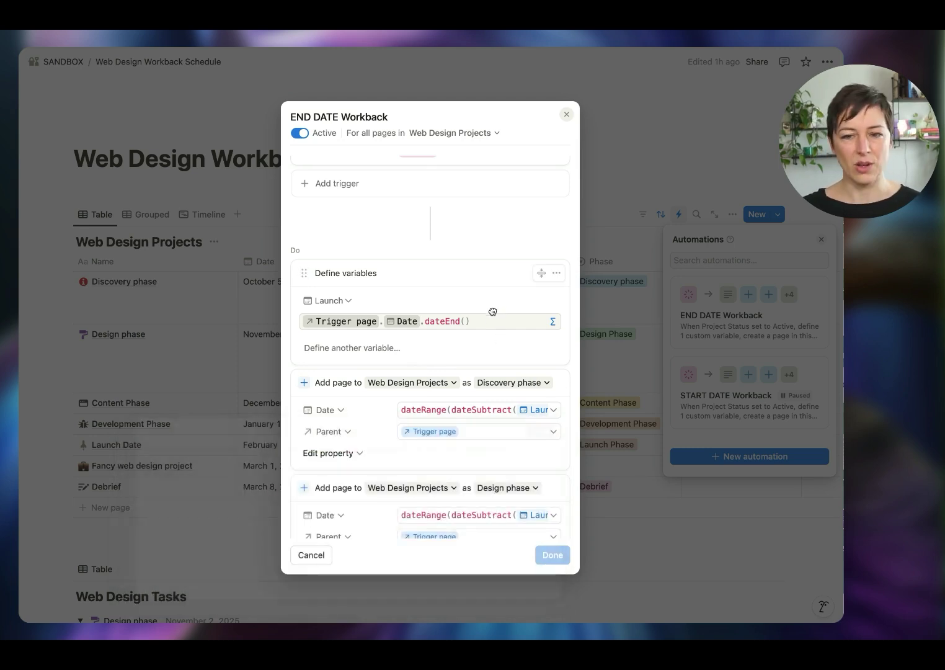
pyautogui.scroll(-2, 487, 333)
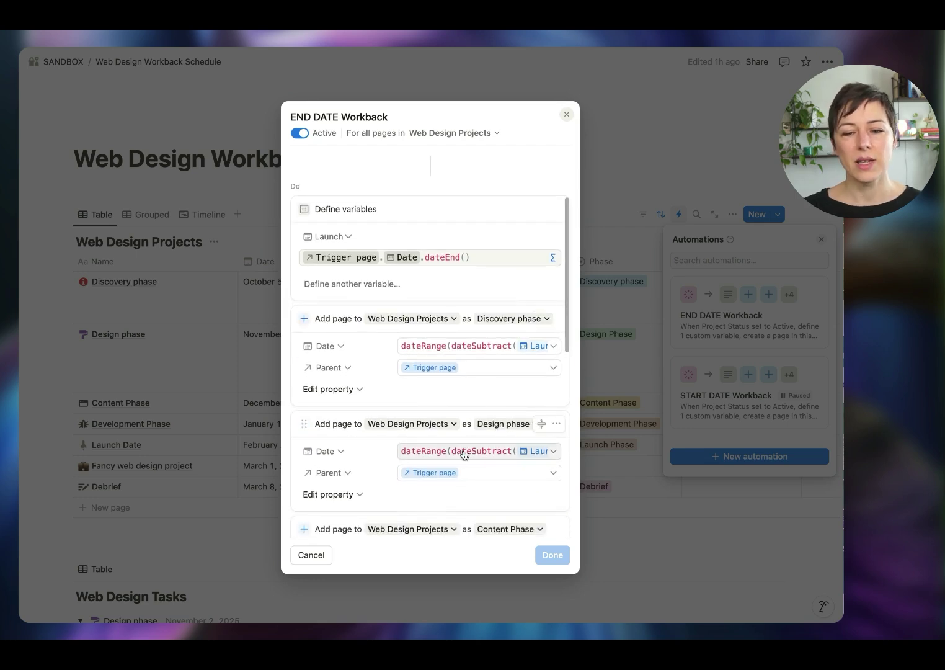
pyautogui.click(463, 451)
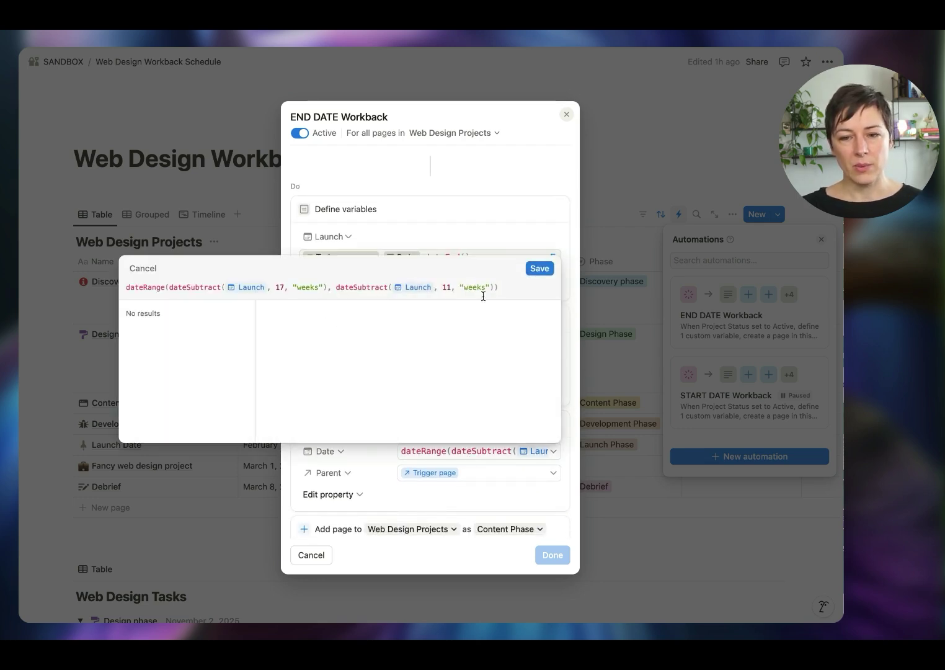
pyautogui.click(539, 267)
pyautogui.scroll(-5, 545, 267)
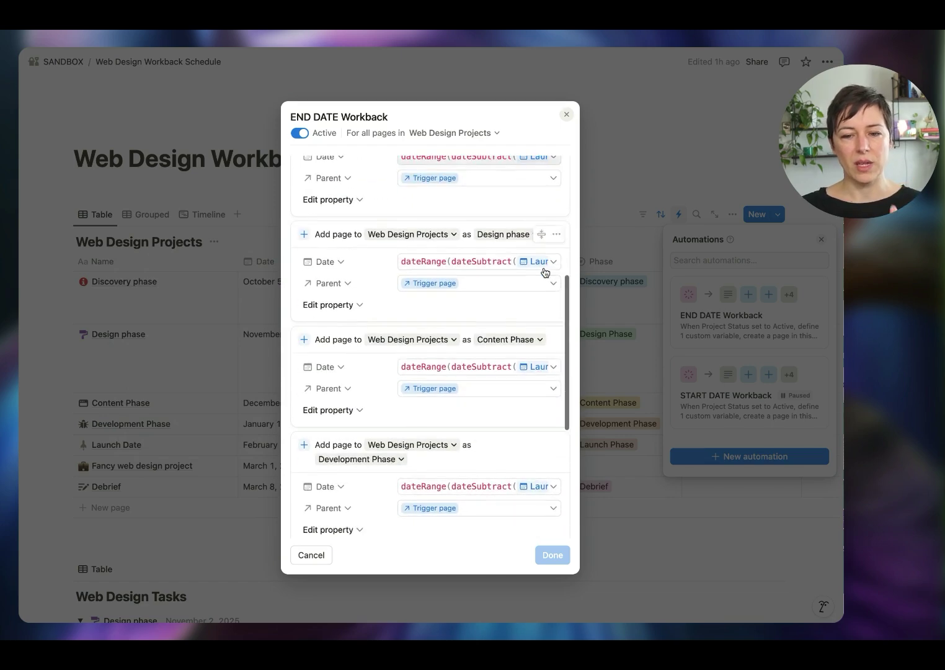
pyautogui.scroll(-3, 545, 267)
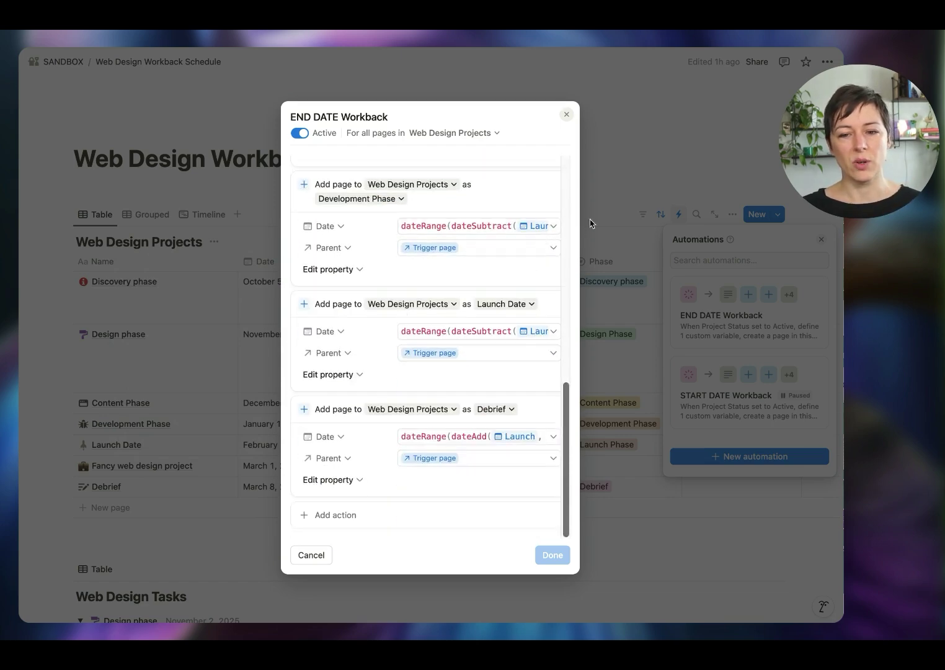
pyautogui.click(647, 188)
pyautogui.press('Escape')
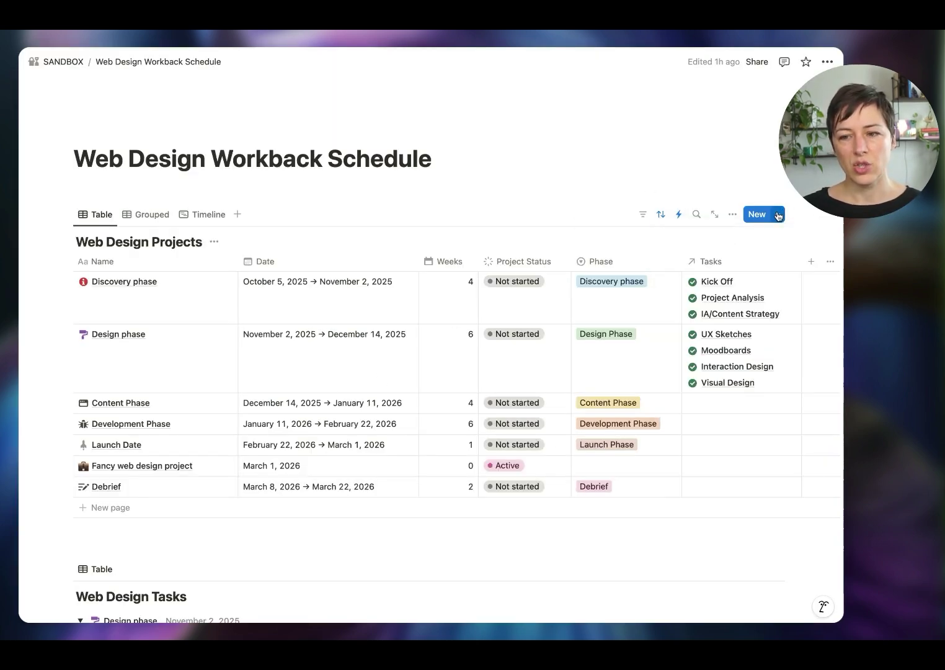
# - Open the Discovery phase template of Web Design Projects for editing and examine the actions of its Generate Tasks button
pyautogui.click(778, 214)
pyautogui.click(823, 301)
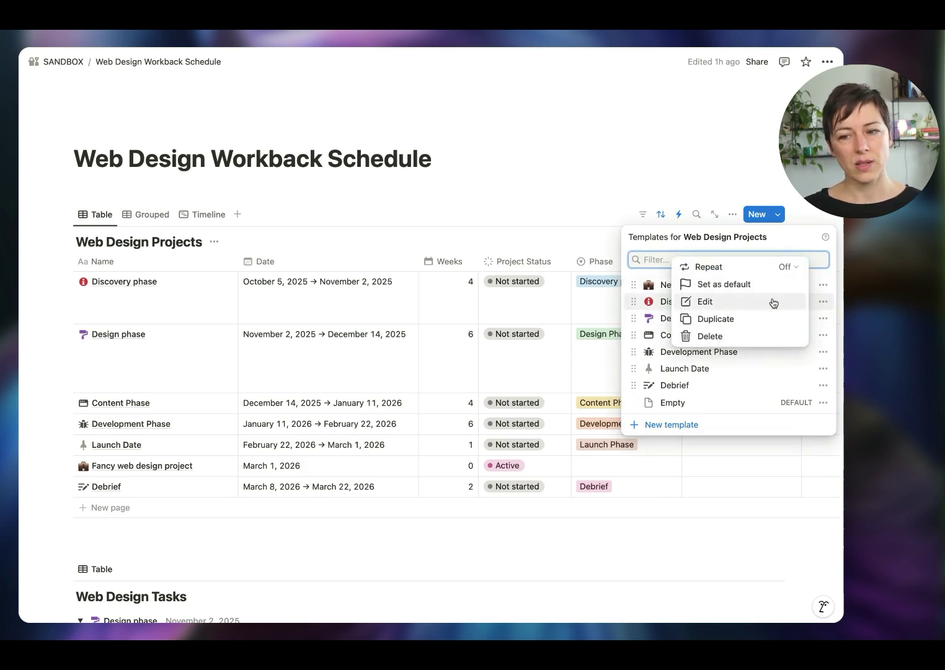
pyautogui.click(771, 302)
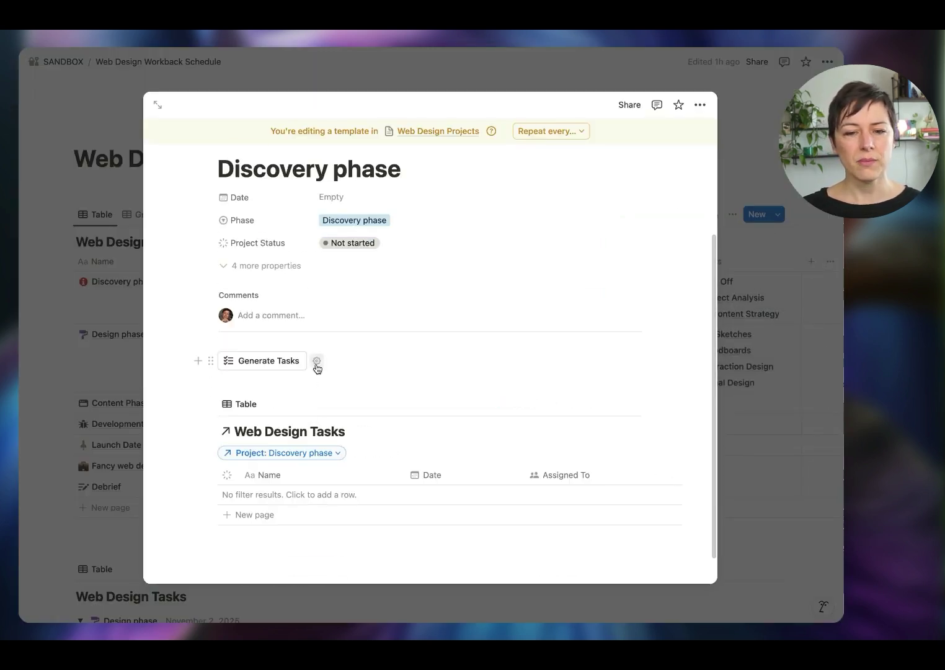
pyautogui.click(316, 361)
pyautogui.scroll(-3, 338, 434)
pyautogui.scroll(-3, 611, 438)
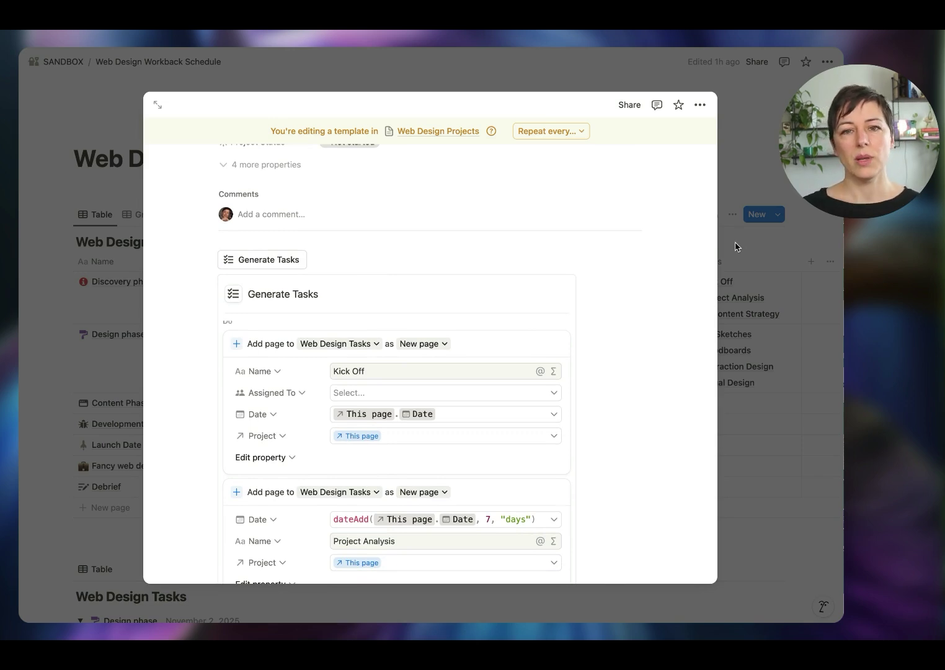
pyautogui.click(745, 163)
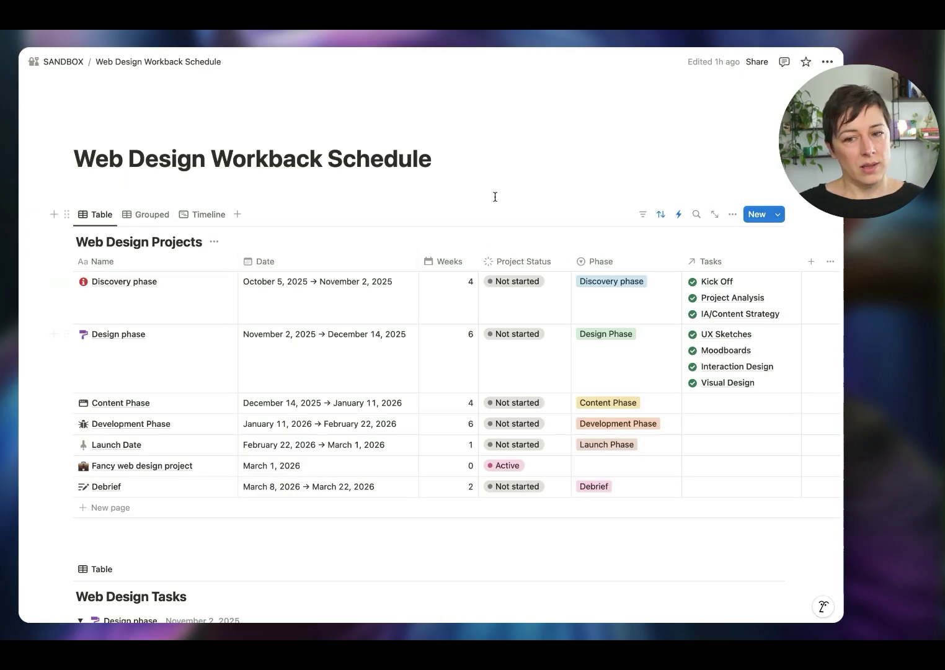
# - Show Web Design Projects in the Grouped view and check which property it is grouped by
pyautogui.click(138, 215)
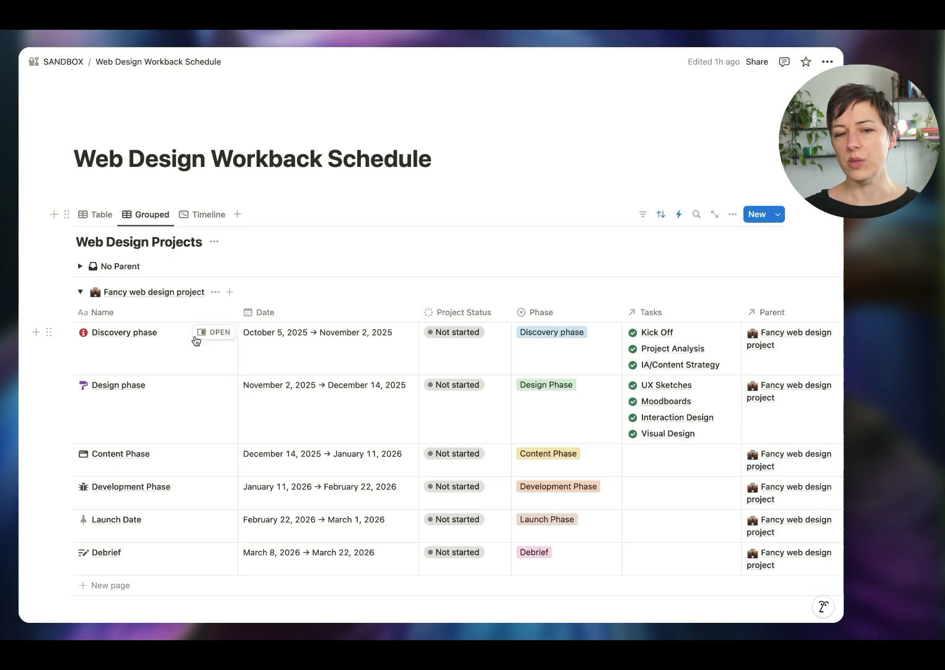
pyautogui.click(733, 214)
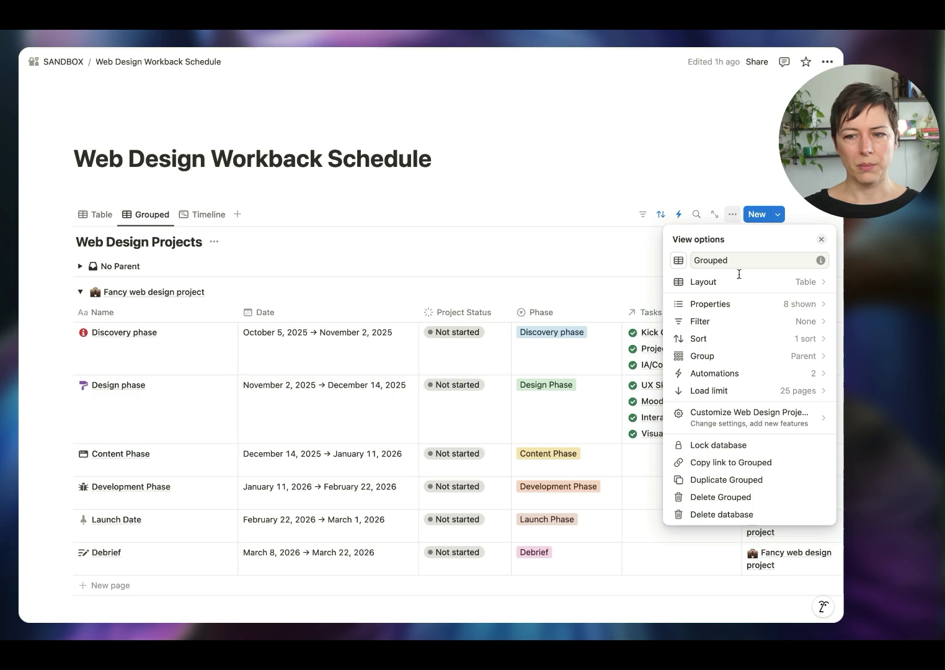
pyautogui.click(728, 359)
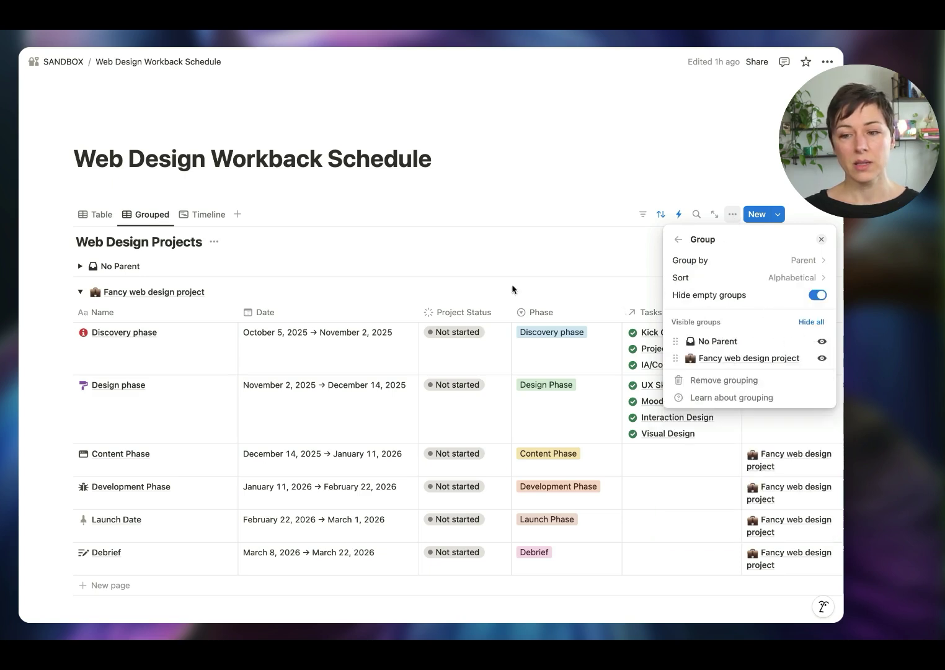
pyautogui.click(297, 179)
# - Collapse the Fancy web design project group and the Design phase and Discovery phase groups of Web Design Tasks
pyautogui.click(81, 292)
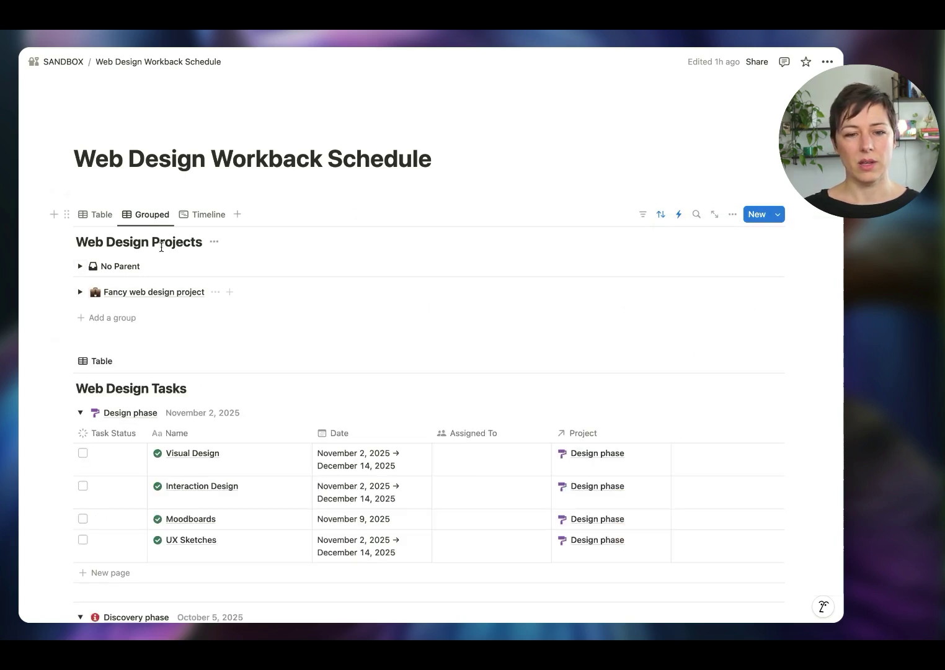
pyautogui.click(81, 292)
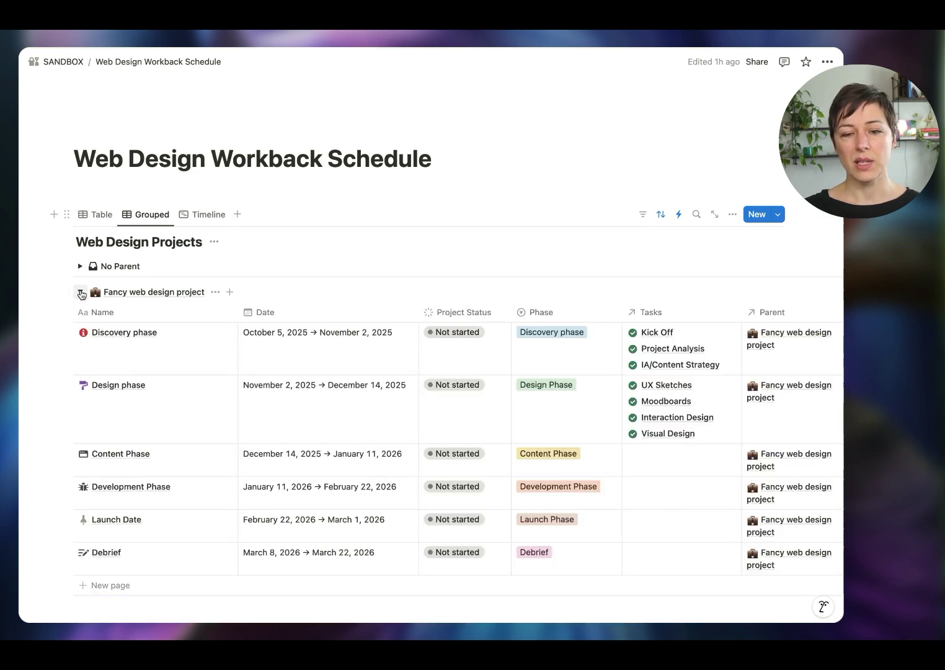
pyautogui.click(80, 292)
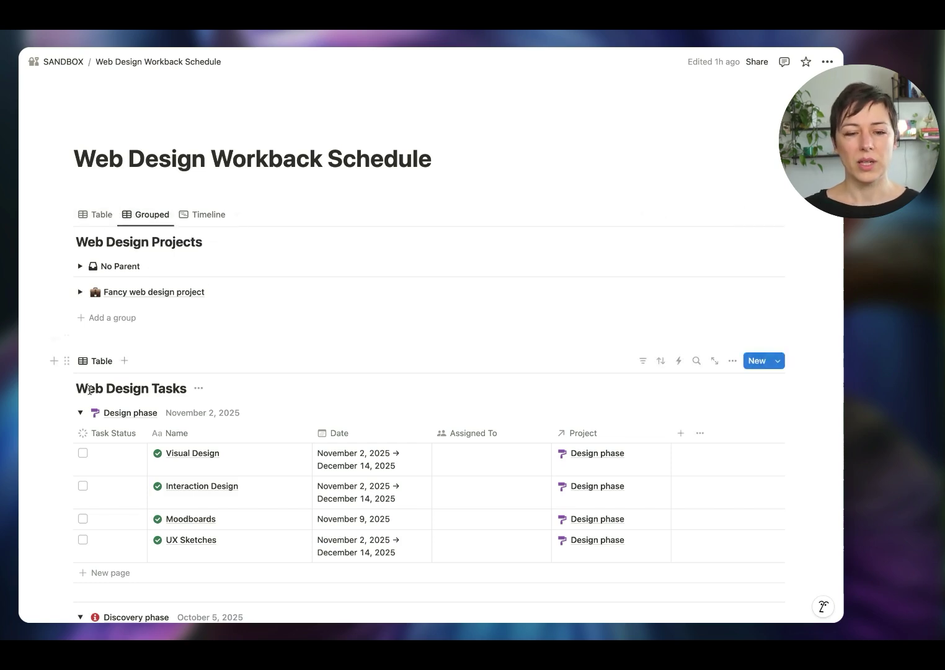
pyautogui.click(80, 413)
pyautogui.click(80, 438)
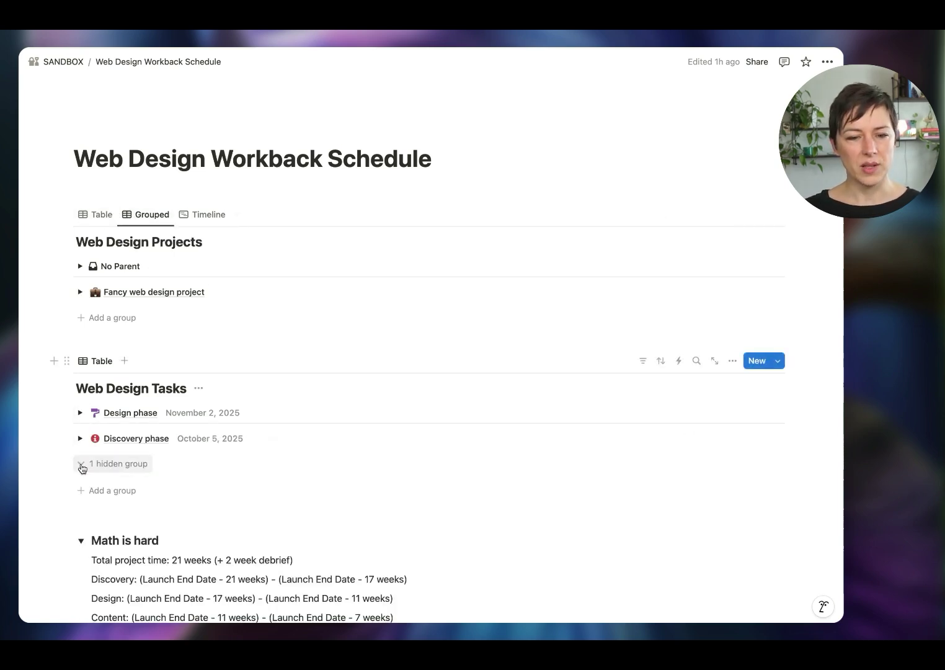
# - Return Web Design Projects to the Table view and add a page named BIG PROJECT using the parent project template
pyautogui.scroll(-2, 118, 395)
pyautogui.scroll(2, 118, 207)
pyautogui.click(94, 215)
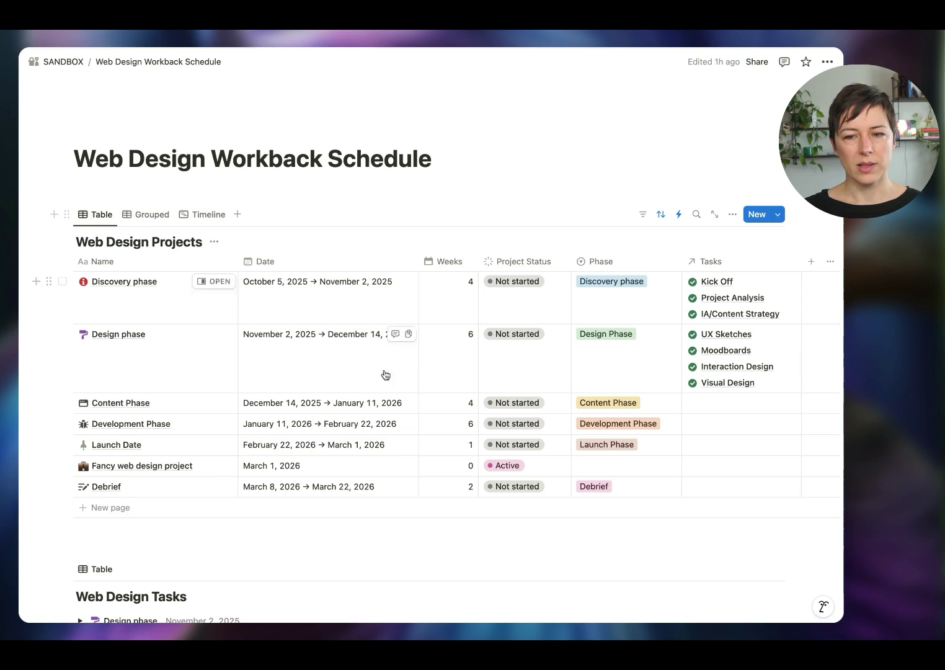
pyautogui.click(127, 508)
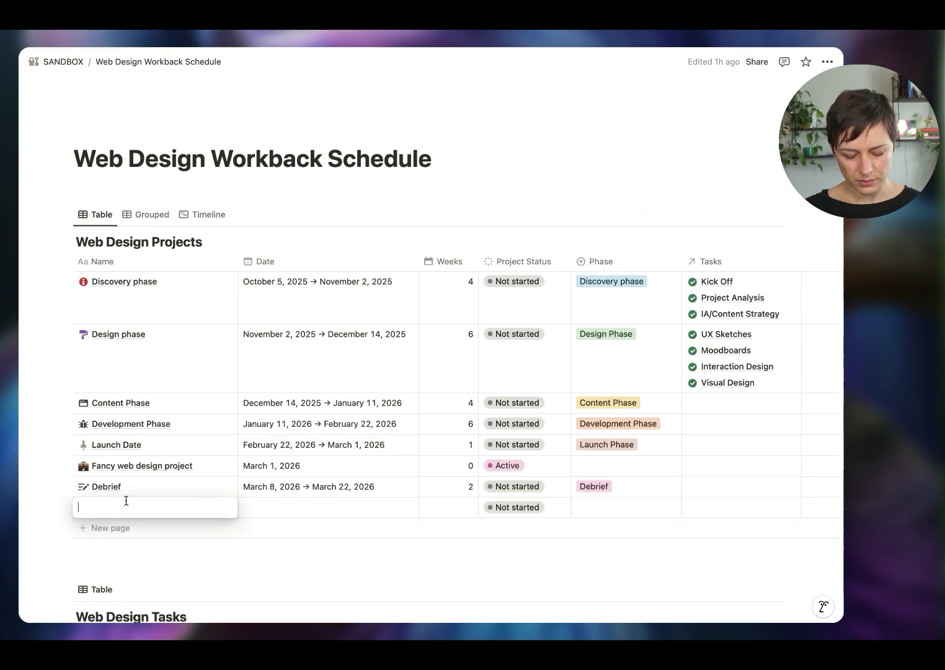
pyautogui.write('BIG PROJECT')
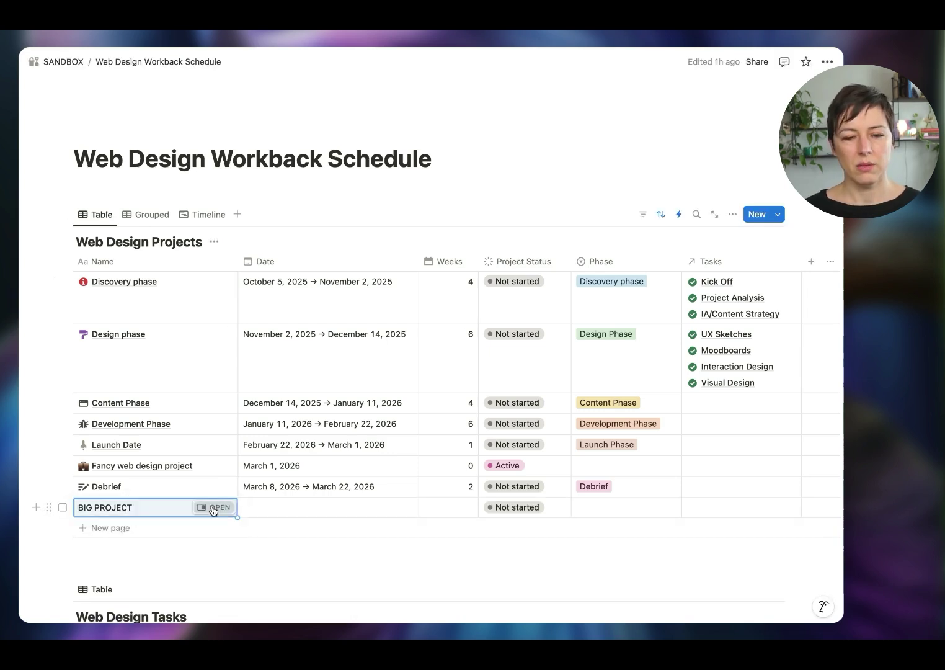
pyautogui.click(214, 507)
pyautogui.click(506, 440)
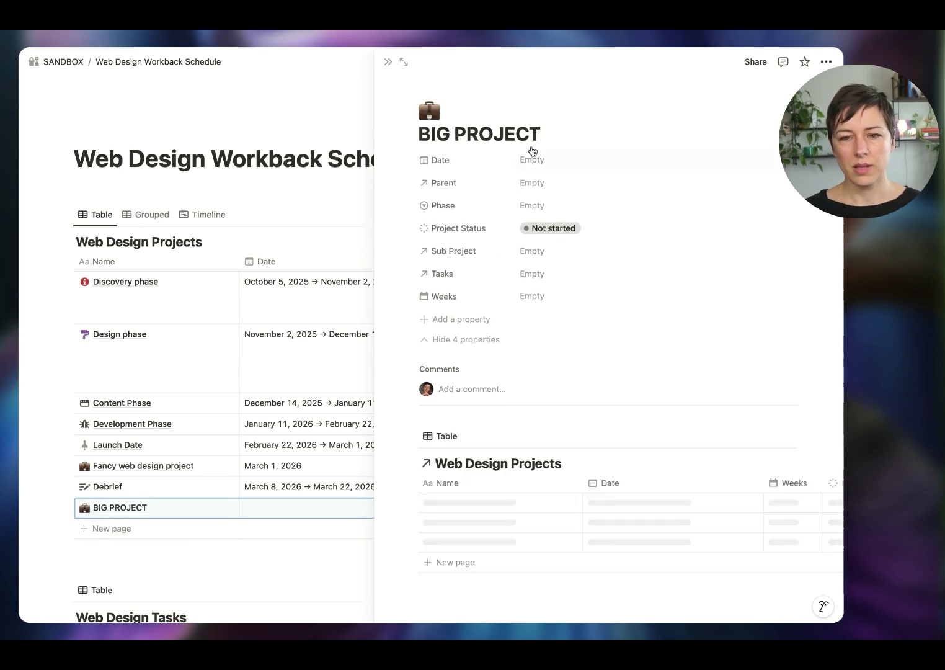
# - Set BIG PROJECT's Date to February 18, 2030 and its Project Status to Active
pyautogui.click(536, 159)
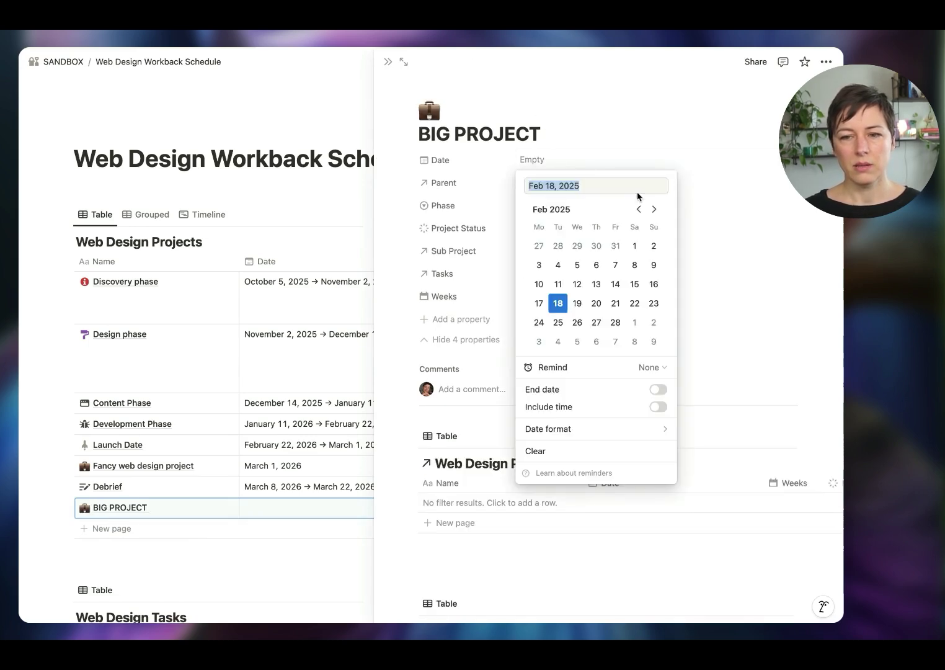
pyautogui.click(593, 184)
pyautogui.press('BackSpace')
pyautogui.press('BackSpace')
pyautogui.write('30')
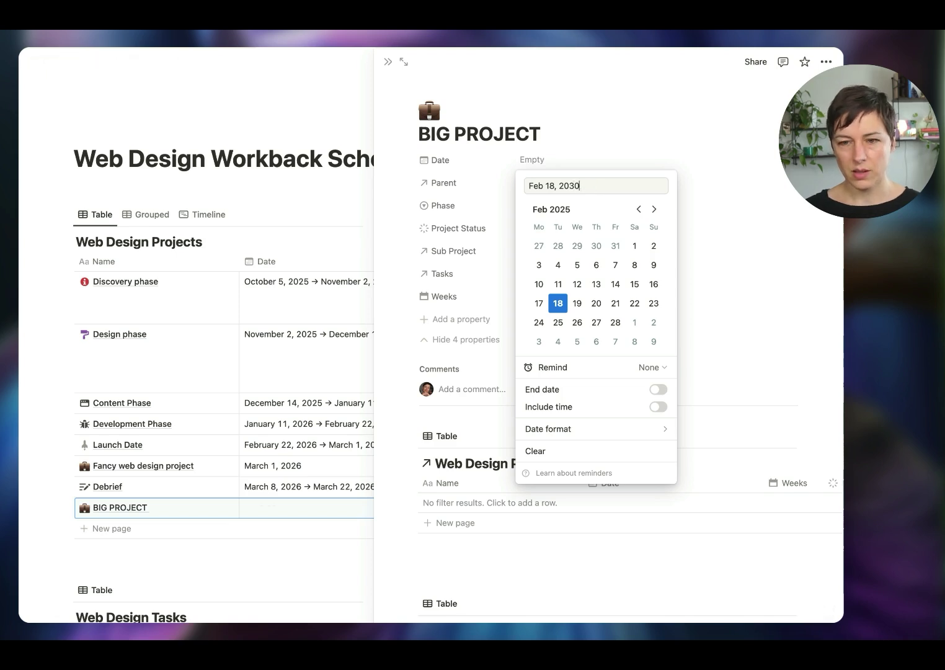
pyautogui.press('Return')
pyautogui.click(553, 228)
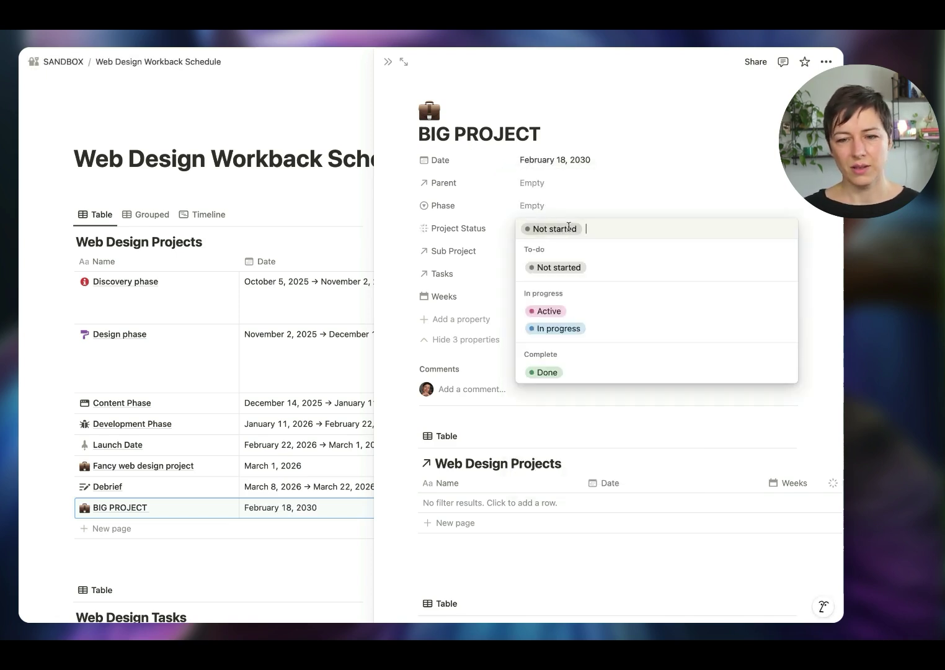
pyautogui.click(579, 313)
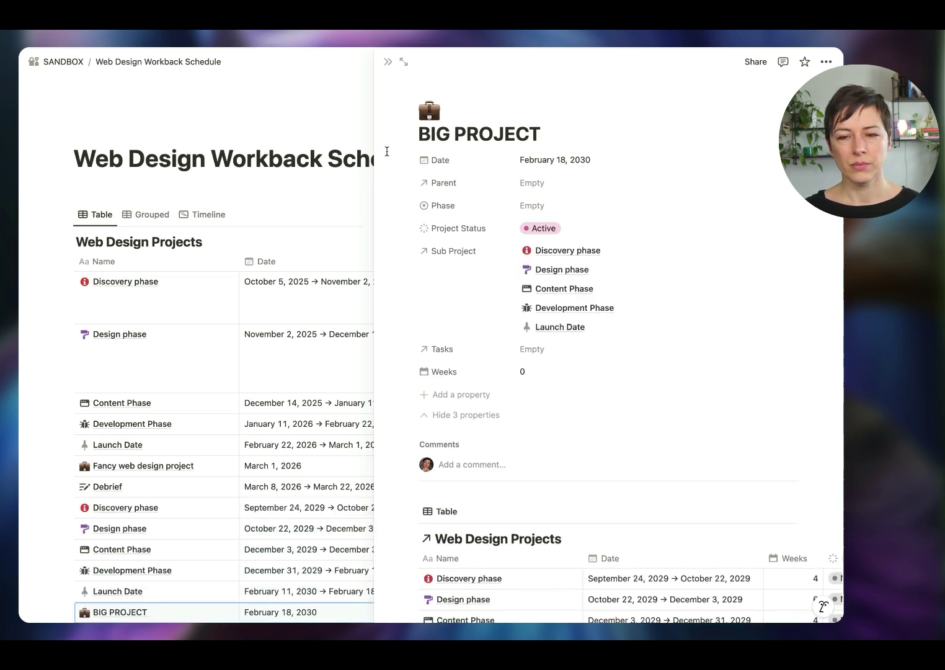
# - Review BIG PROJECT's generated sub-projects and change its Date to the range February 18, 2025 to February 18, 2030
pyautogui.scroll(-5, 385, 142)
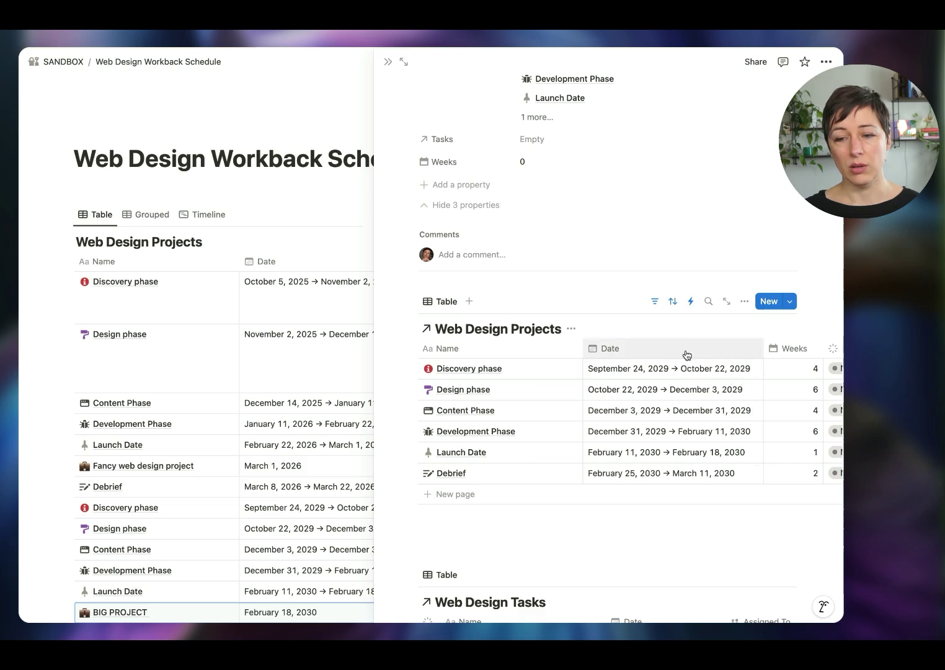
pyautogui.scroll(5, 686, 372)
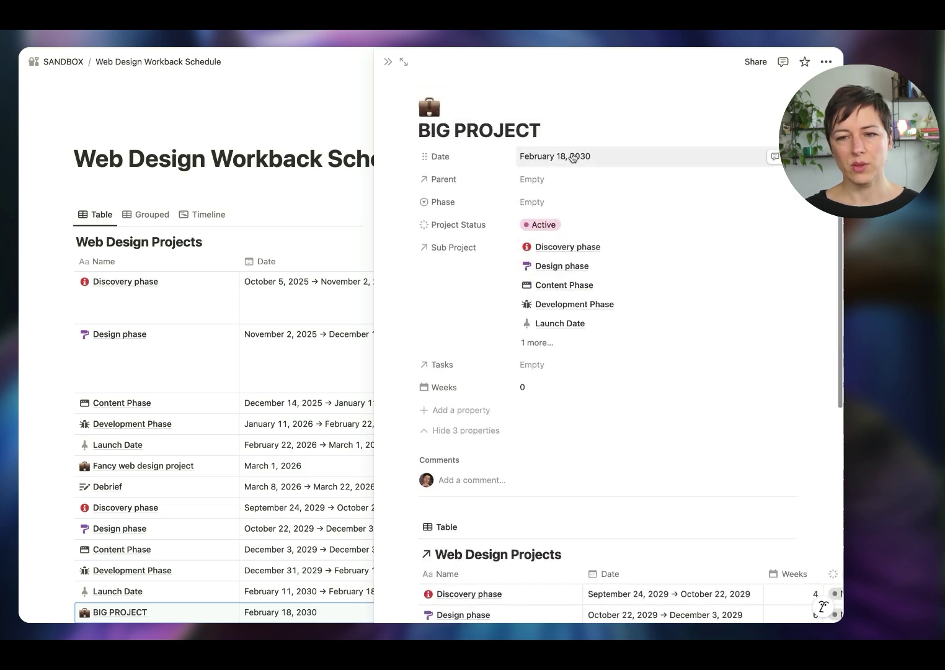
pyautogui.click(572, 156)
pyautogui.click(659, 385)
pyautogui.click(551, 181)
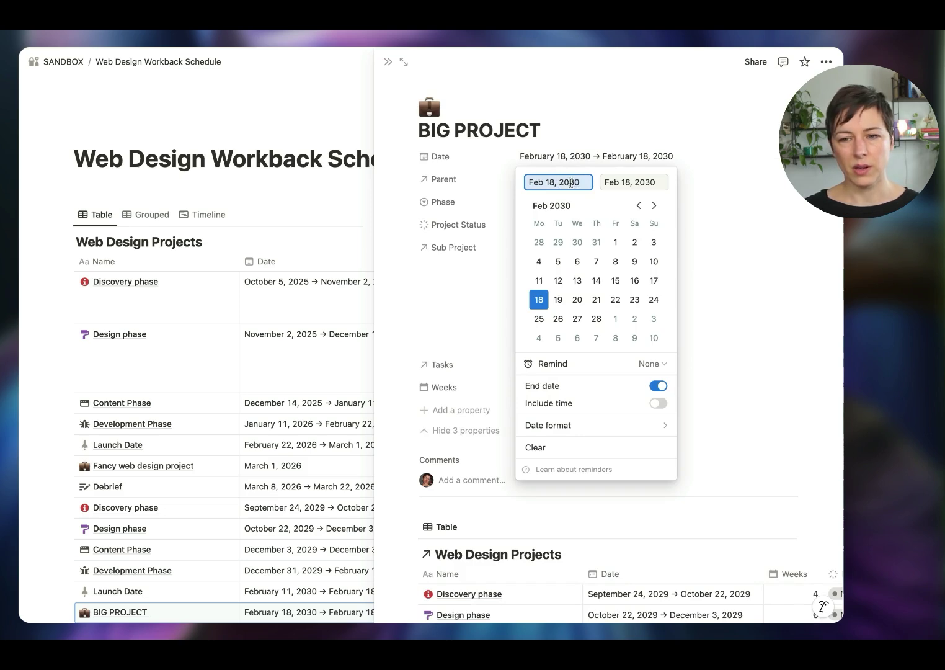
pyautogui.press('BackSpace')
pyautogui.press('BackSpace')
pyautogui.write('25')
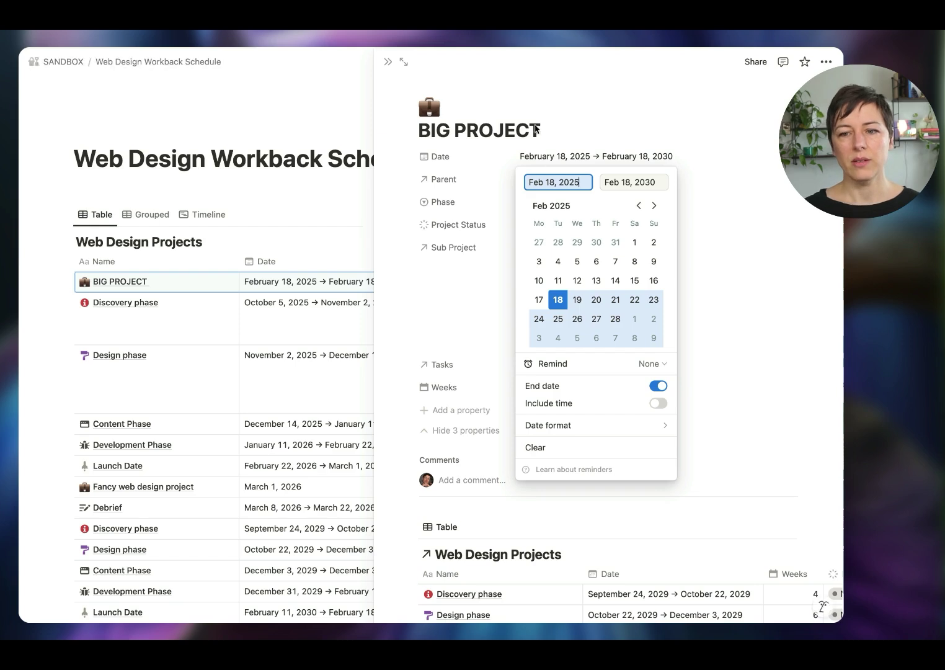
pyautogui.click(538, 117)
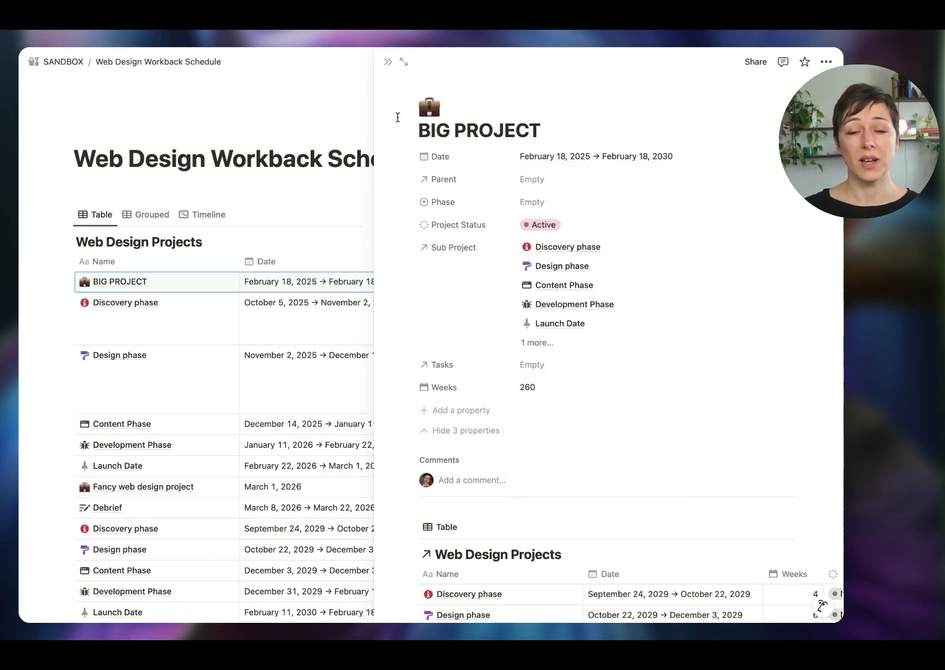
pyautogui.click(389, 63)
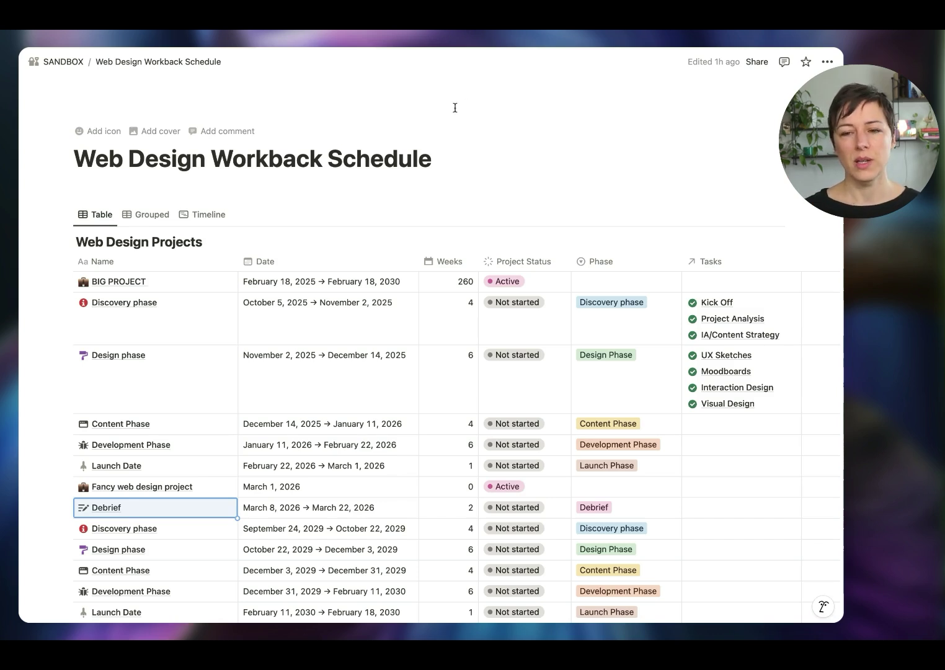
# - Examine the END DATE Workback automation's Launch variable and the Date formula of its Discovery phase action, leaving both unchanged
pyautogui.click(679, 215)
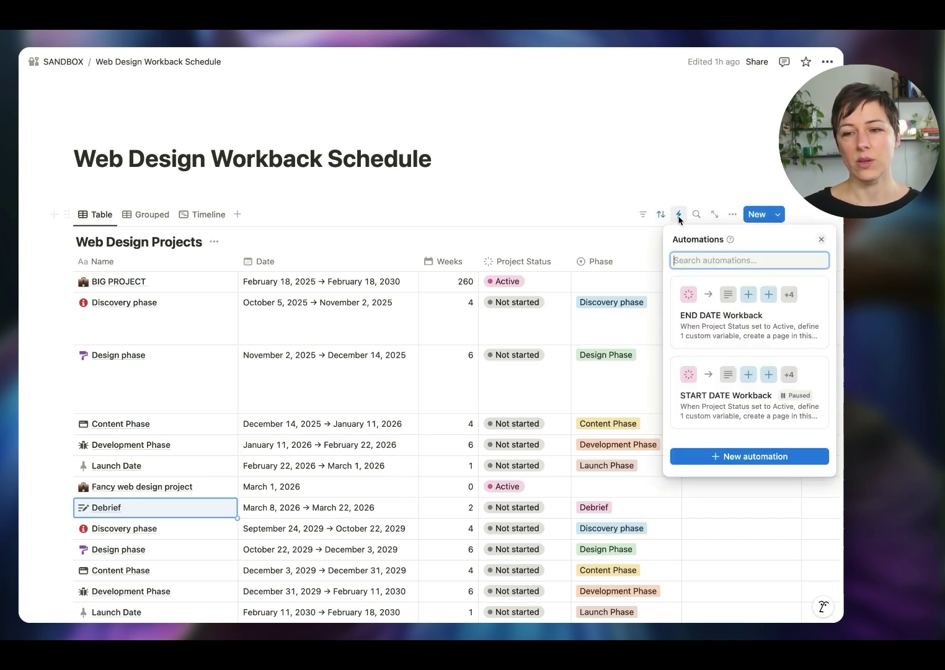
pyautogui.click(751, 326)
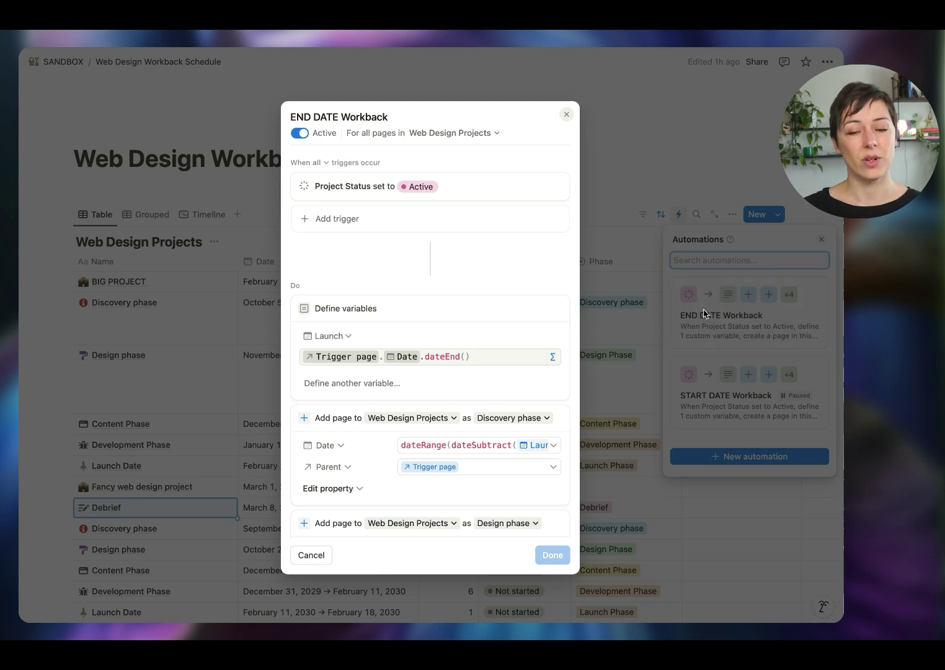
pyautogui.scroll(-4, 442, 315)
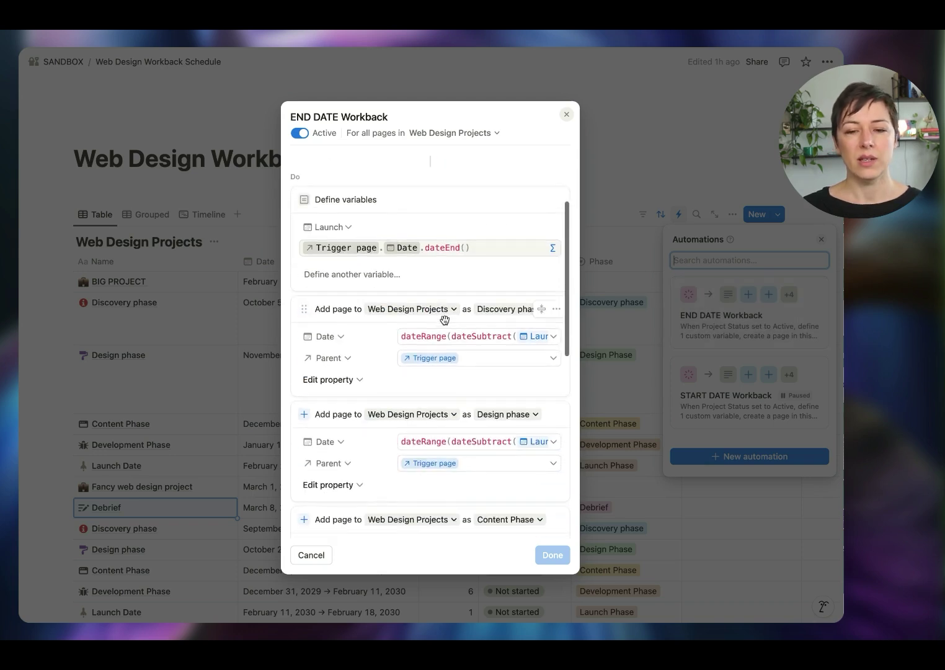
pyautogui.click(465, 343)
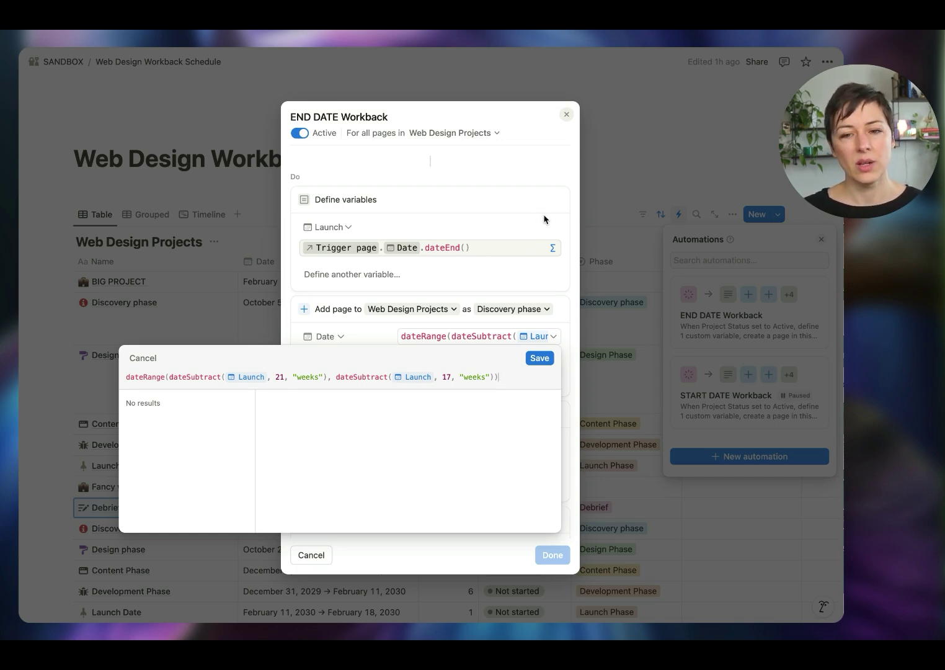
pyautogui.press('Escape')
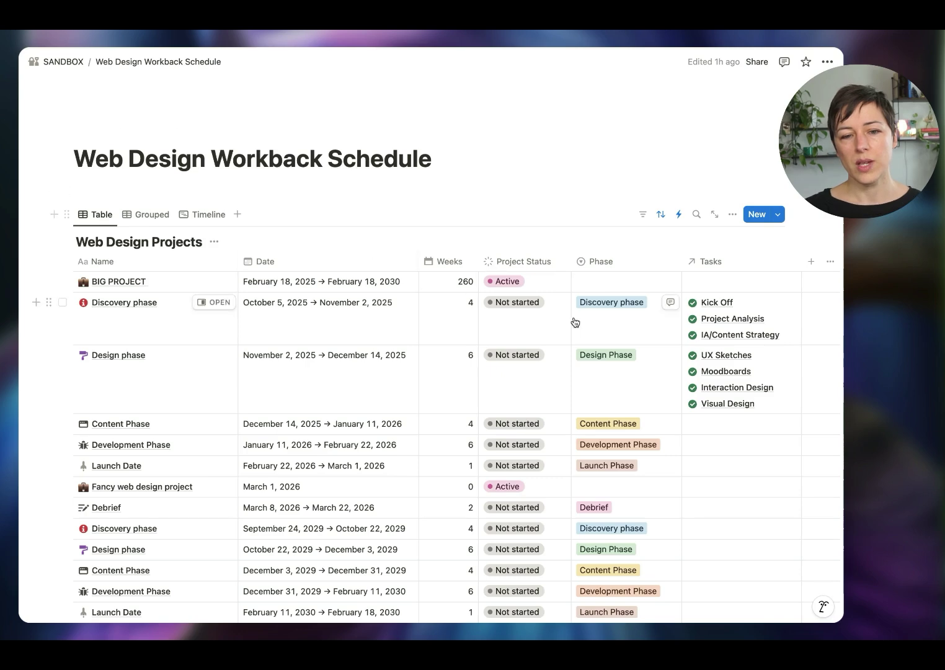
# - Show Web Design Projects in the Grouped view and examine the Generate Tasks button's actions in the Design phase template
pyautogui.click(147, 214)
pyautogui.click(778, 214)
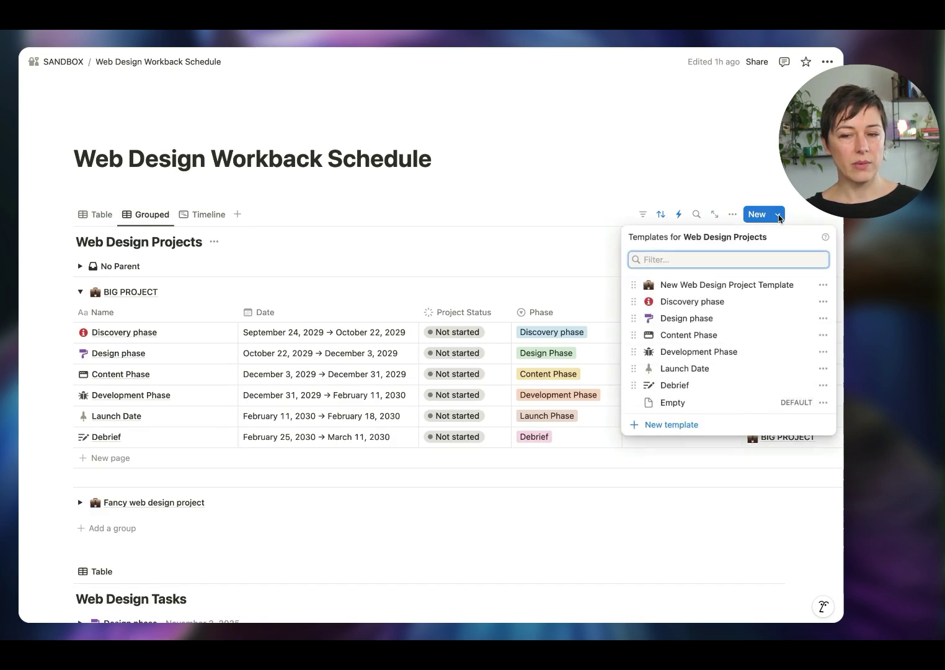
pyautogui.click(806, 318)
pyautogui.click(316, 377)
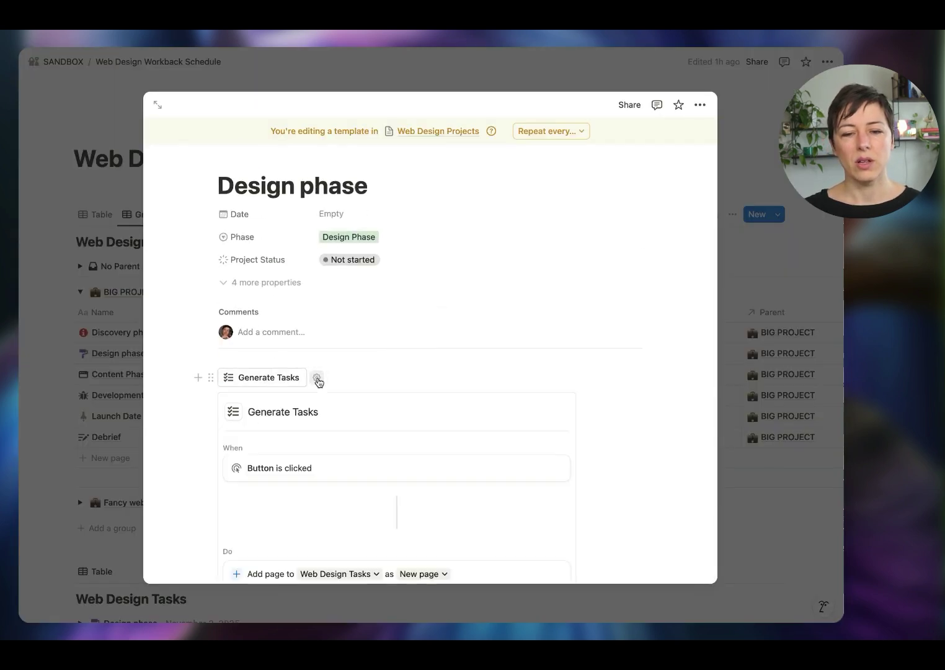
pyautogui.scroll(-1, 391, 408)
pyautogui.scroll(-5, 391, 408)
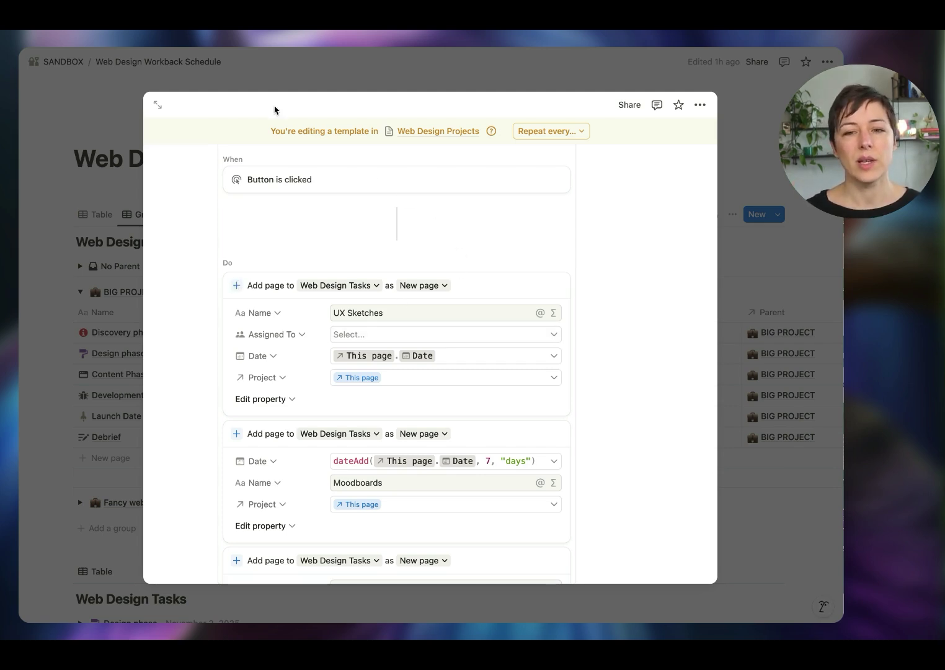
pyautogui.click(217, 83)
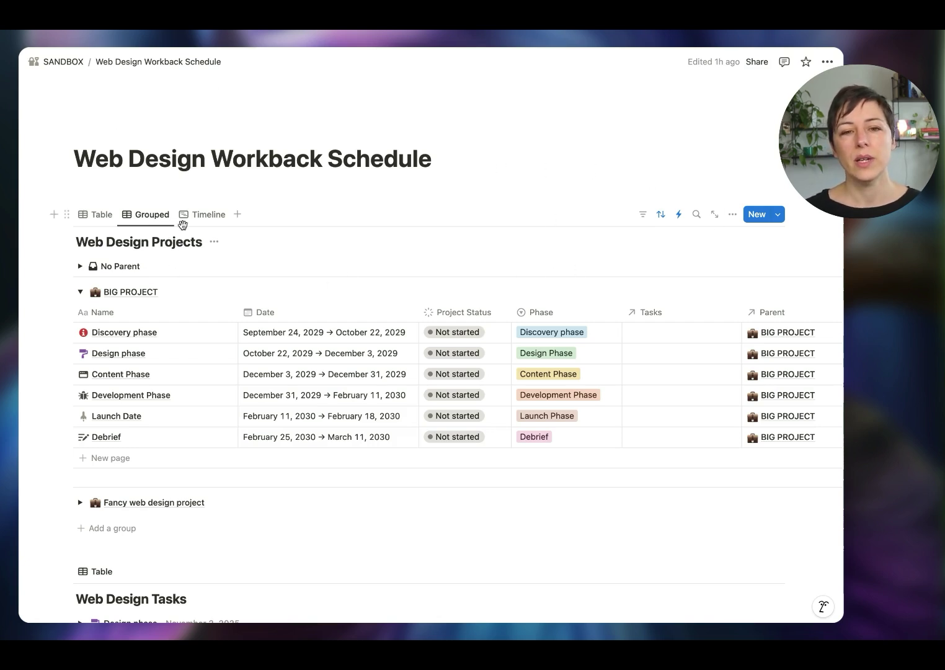
# - Open the Exhibition Manager page and look over its Exhibition Projects and Exhibition Tasks databases
pyautogui.click(220, 50)
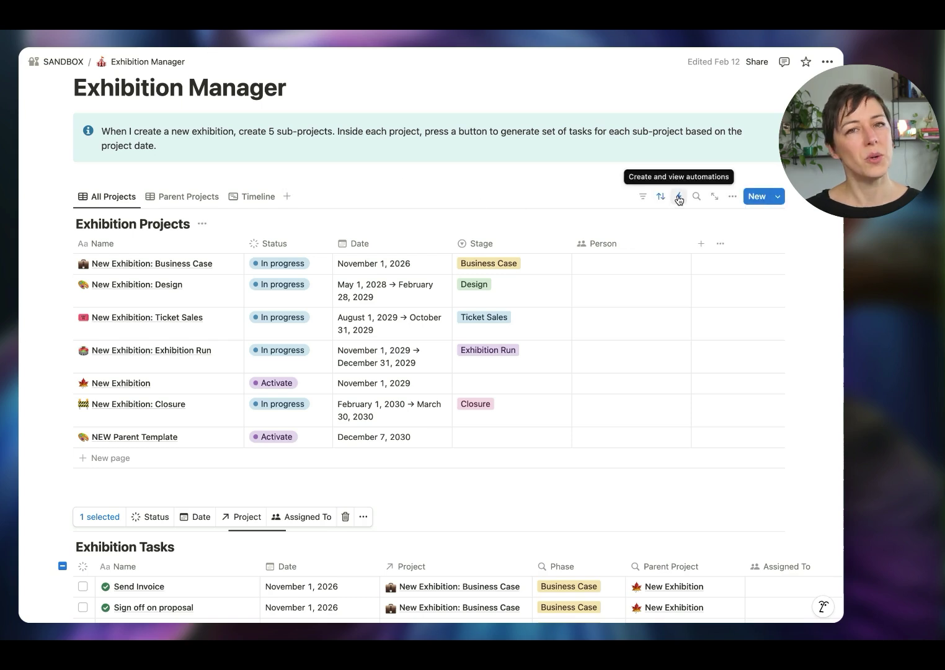
pyautogui.click(188, 196)
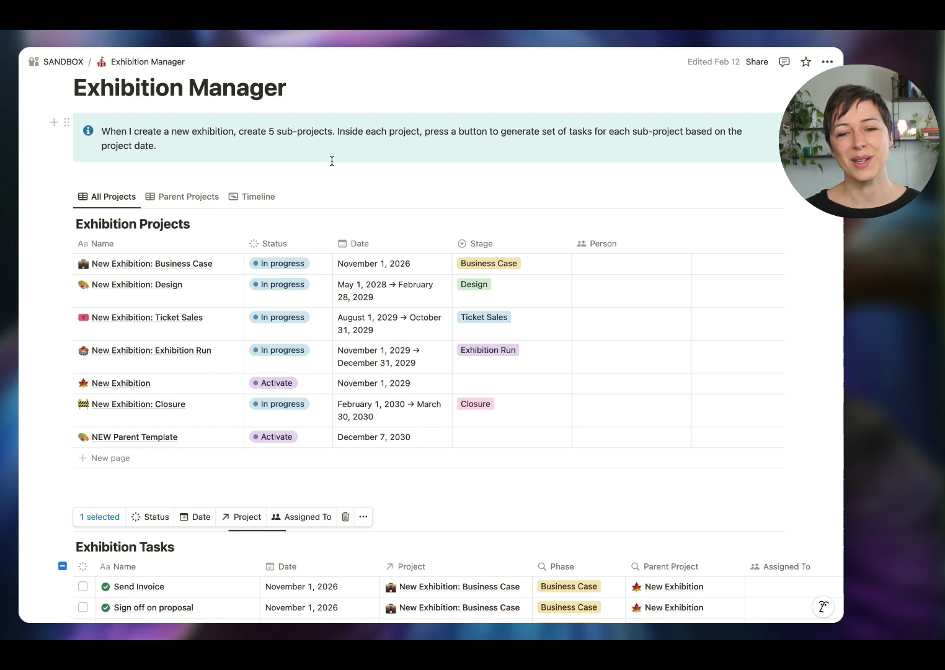
pyautogui.scroll(-1, 332, 161)
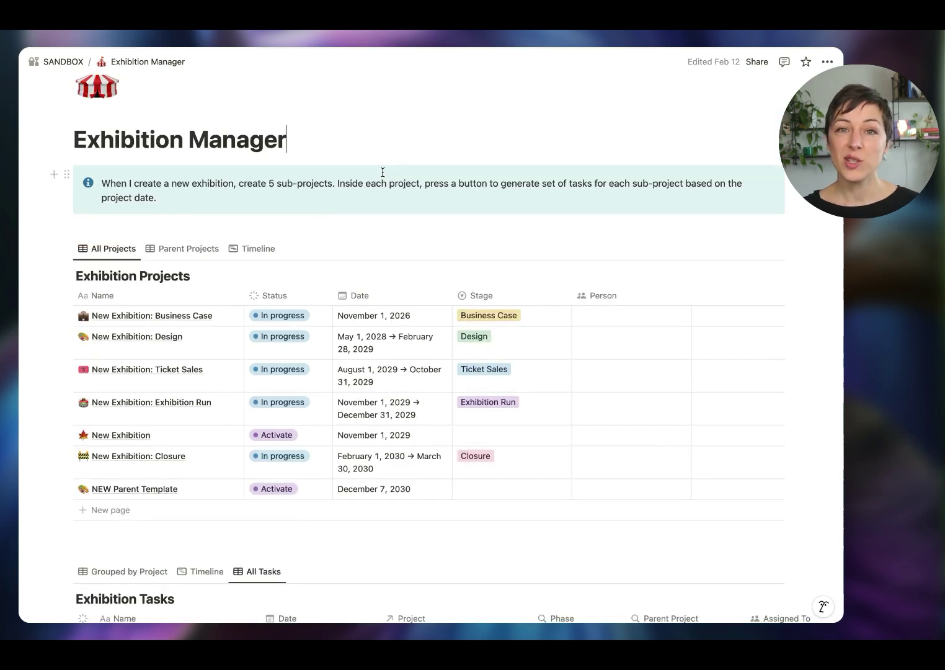